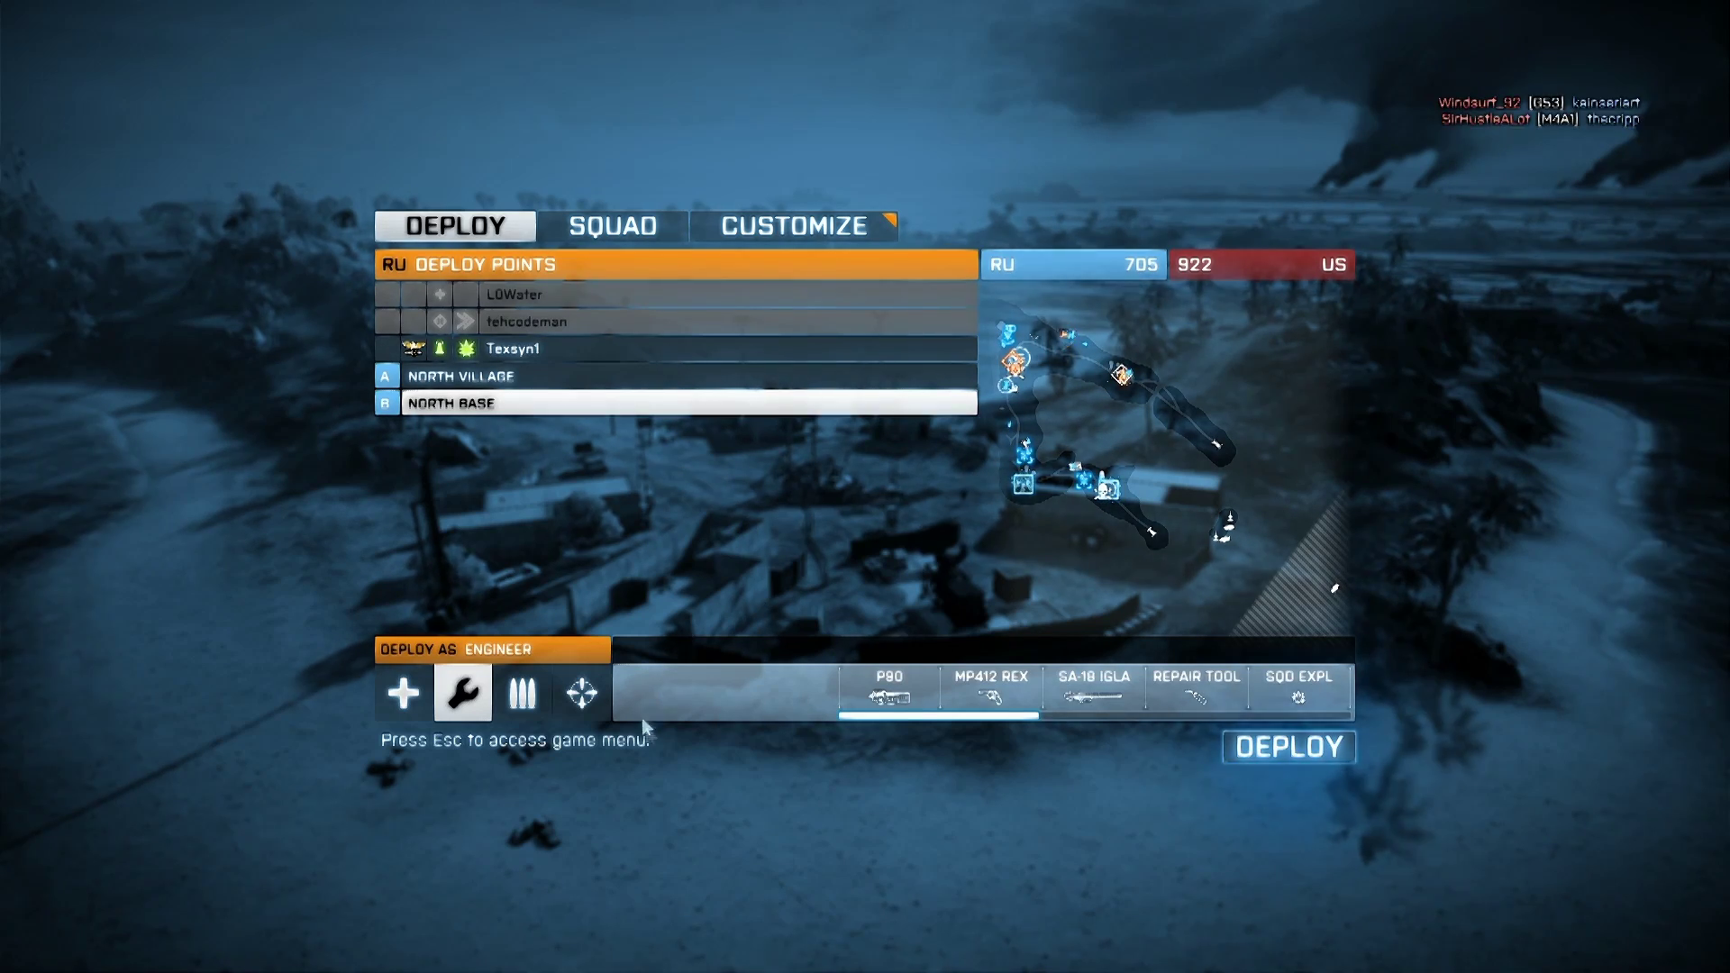
# - Change the engineer kit's appearance to Urban Pattern
pyautogui.click(793, 226)
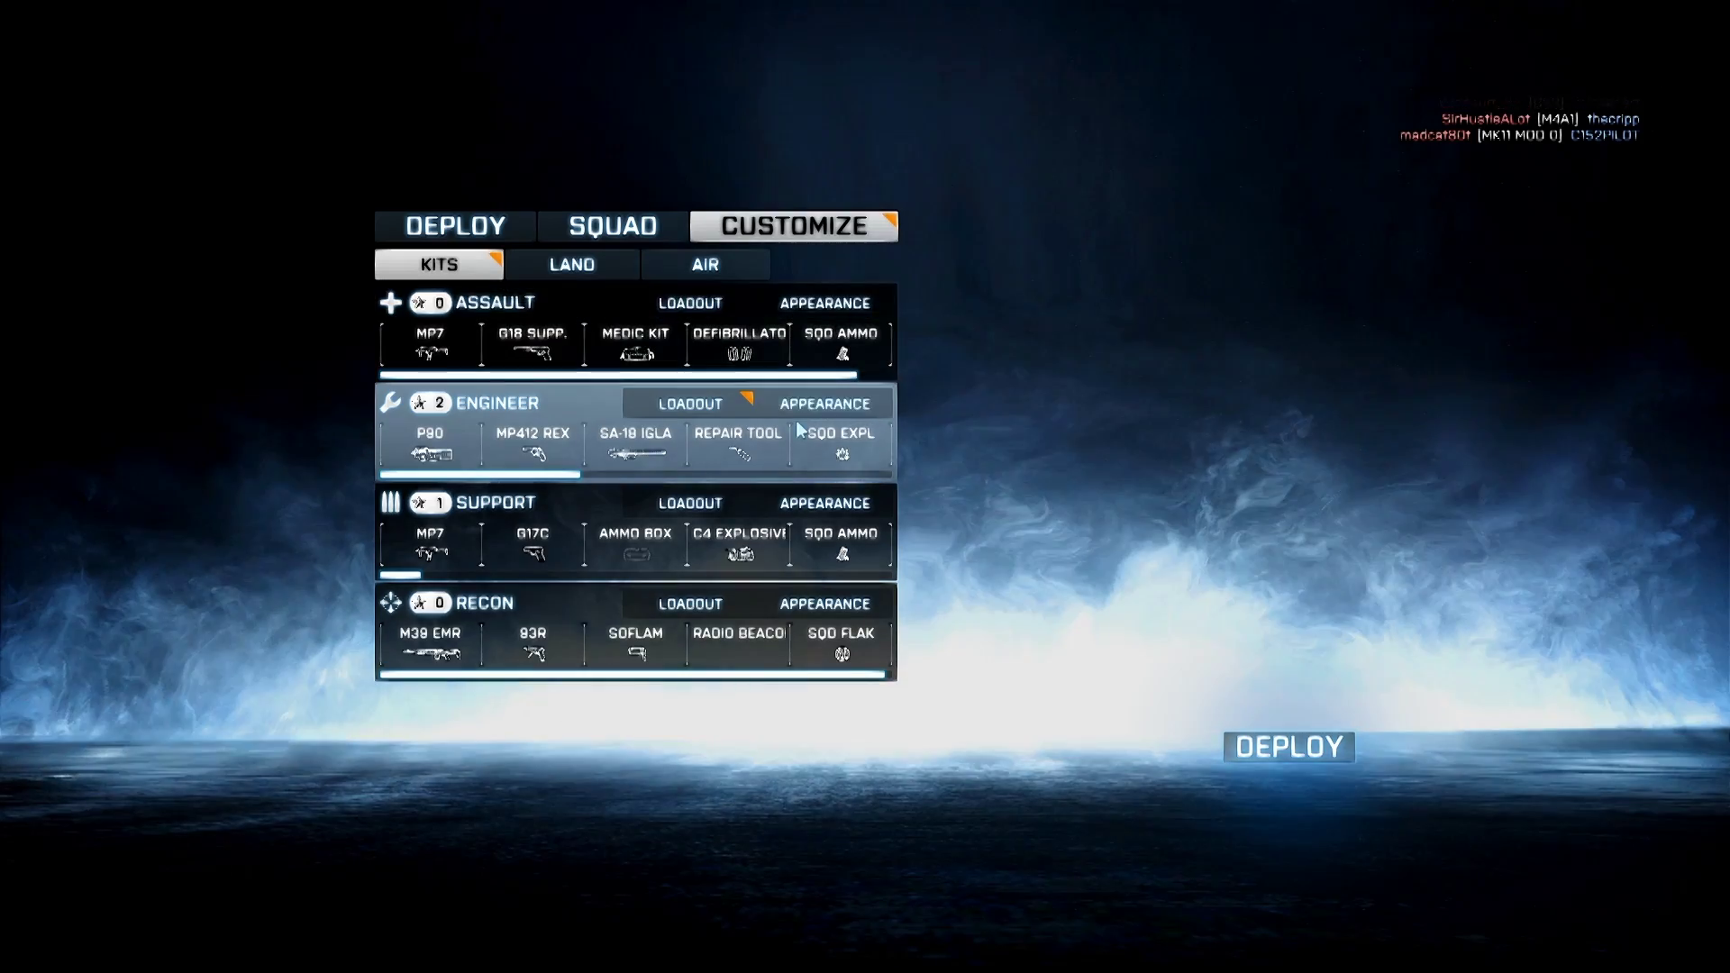
pyautogui.click(811, 397)
pyautogui.click(393, 333)
pyautogui.click(393, 333)
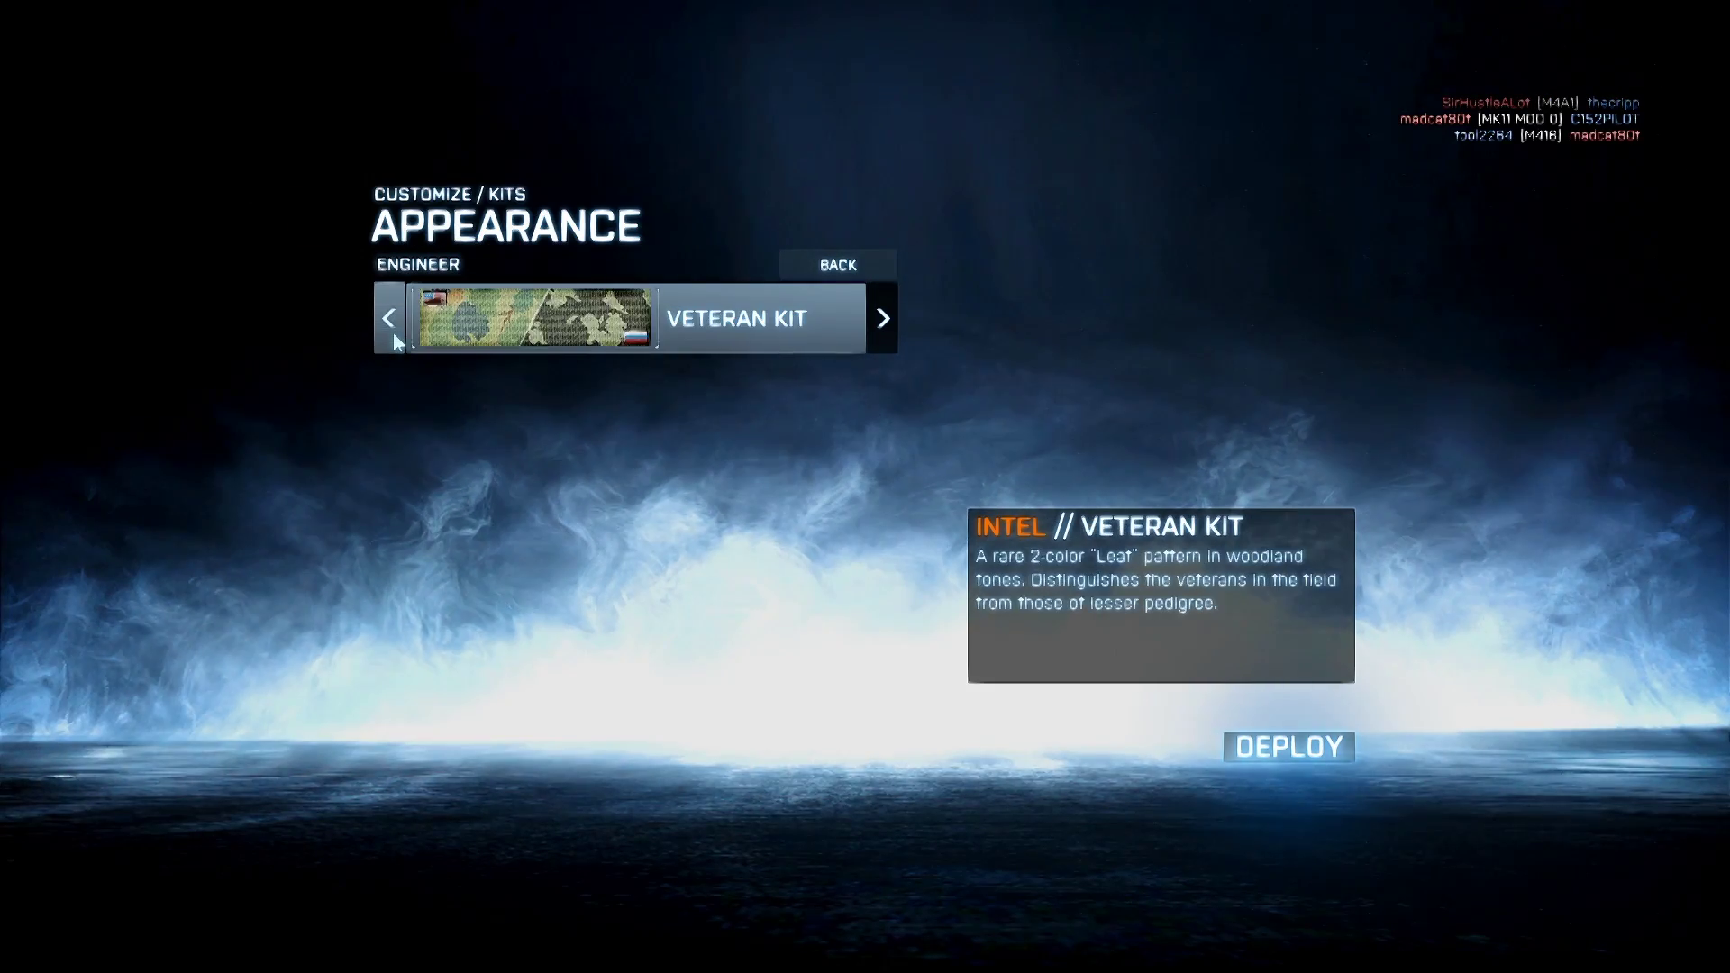
pyautogui.click(393, 332)
pyautogui.click(393, 332)
pyautogui.click(880, 320)
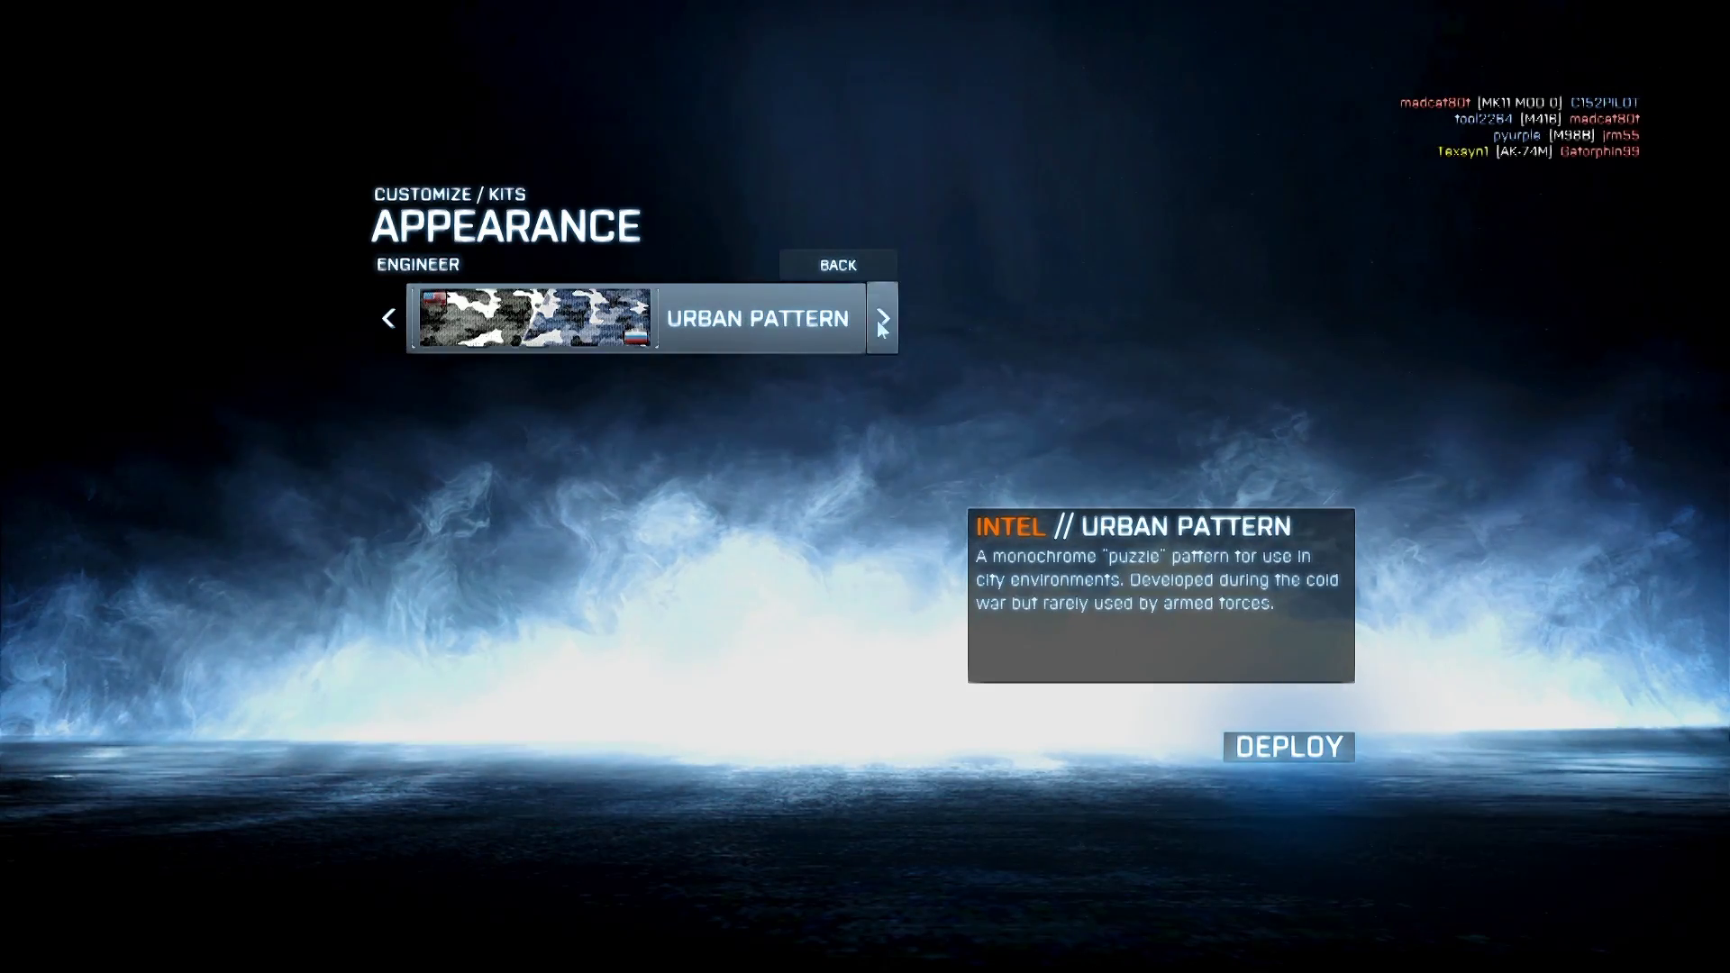
# - Return to the deploy points, deploy at North Base as engineer and switch to the SA-18 IGLA
pyautogui.click(839, 265)
pyautogui.click(456, 233)
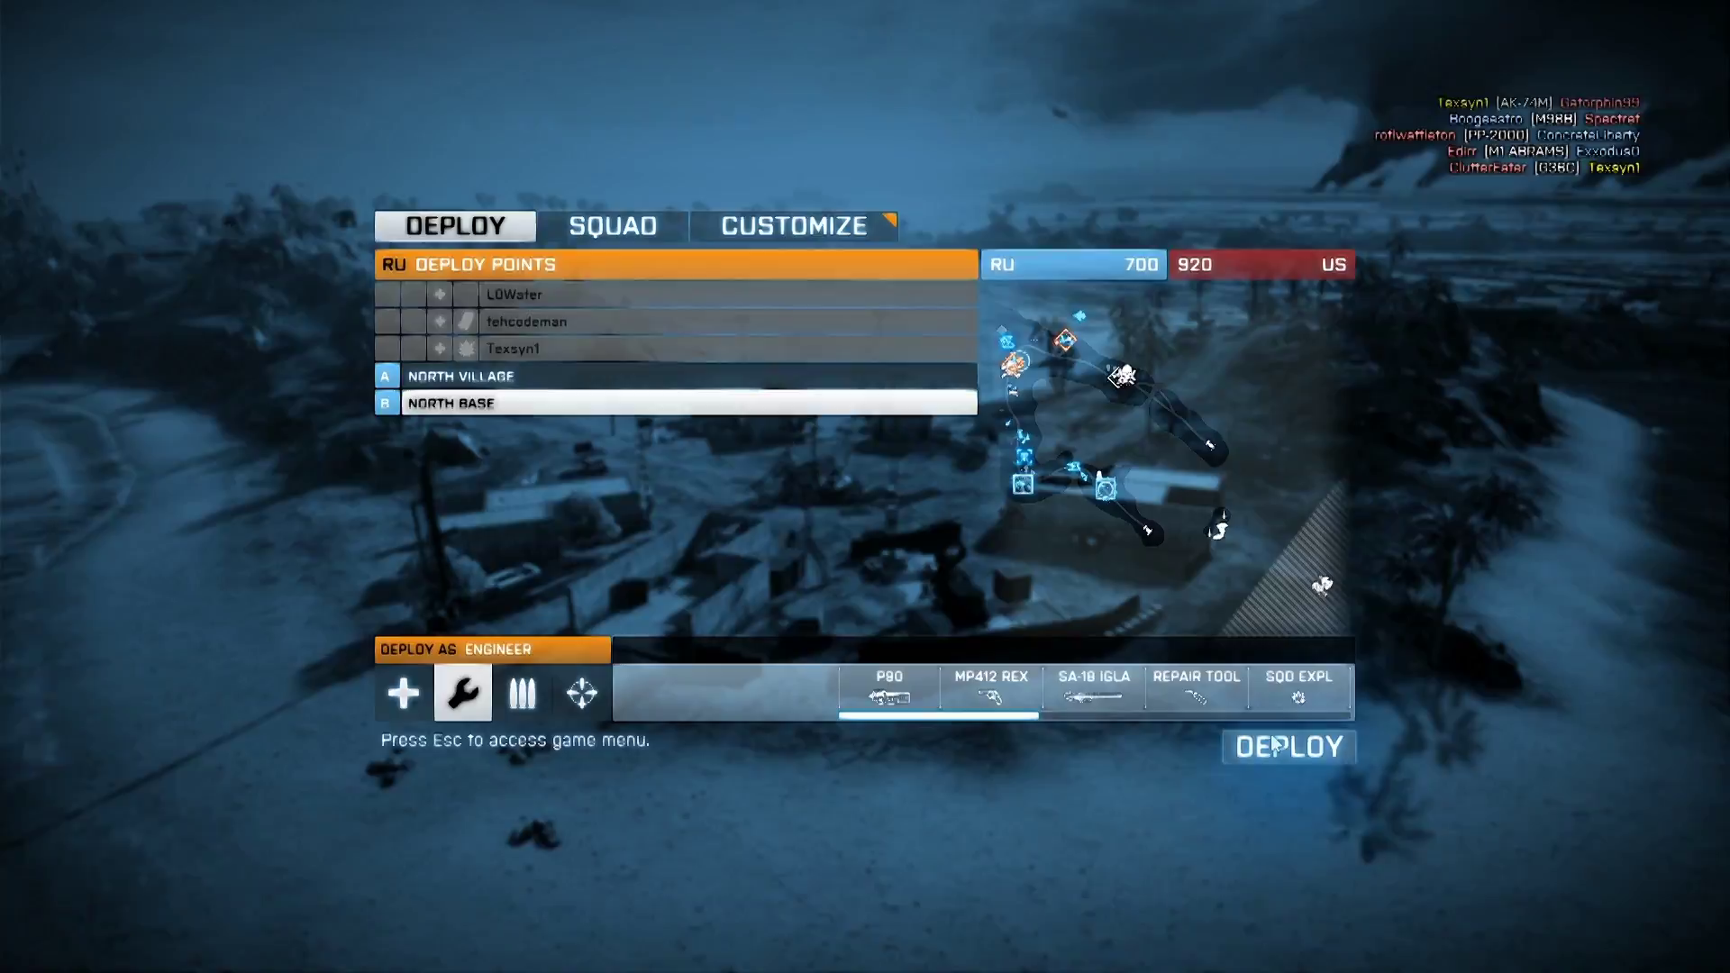
pyautogui.click(1278, 745)
pyautogui.press('3')
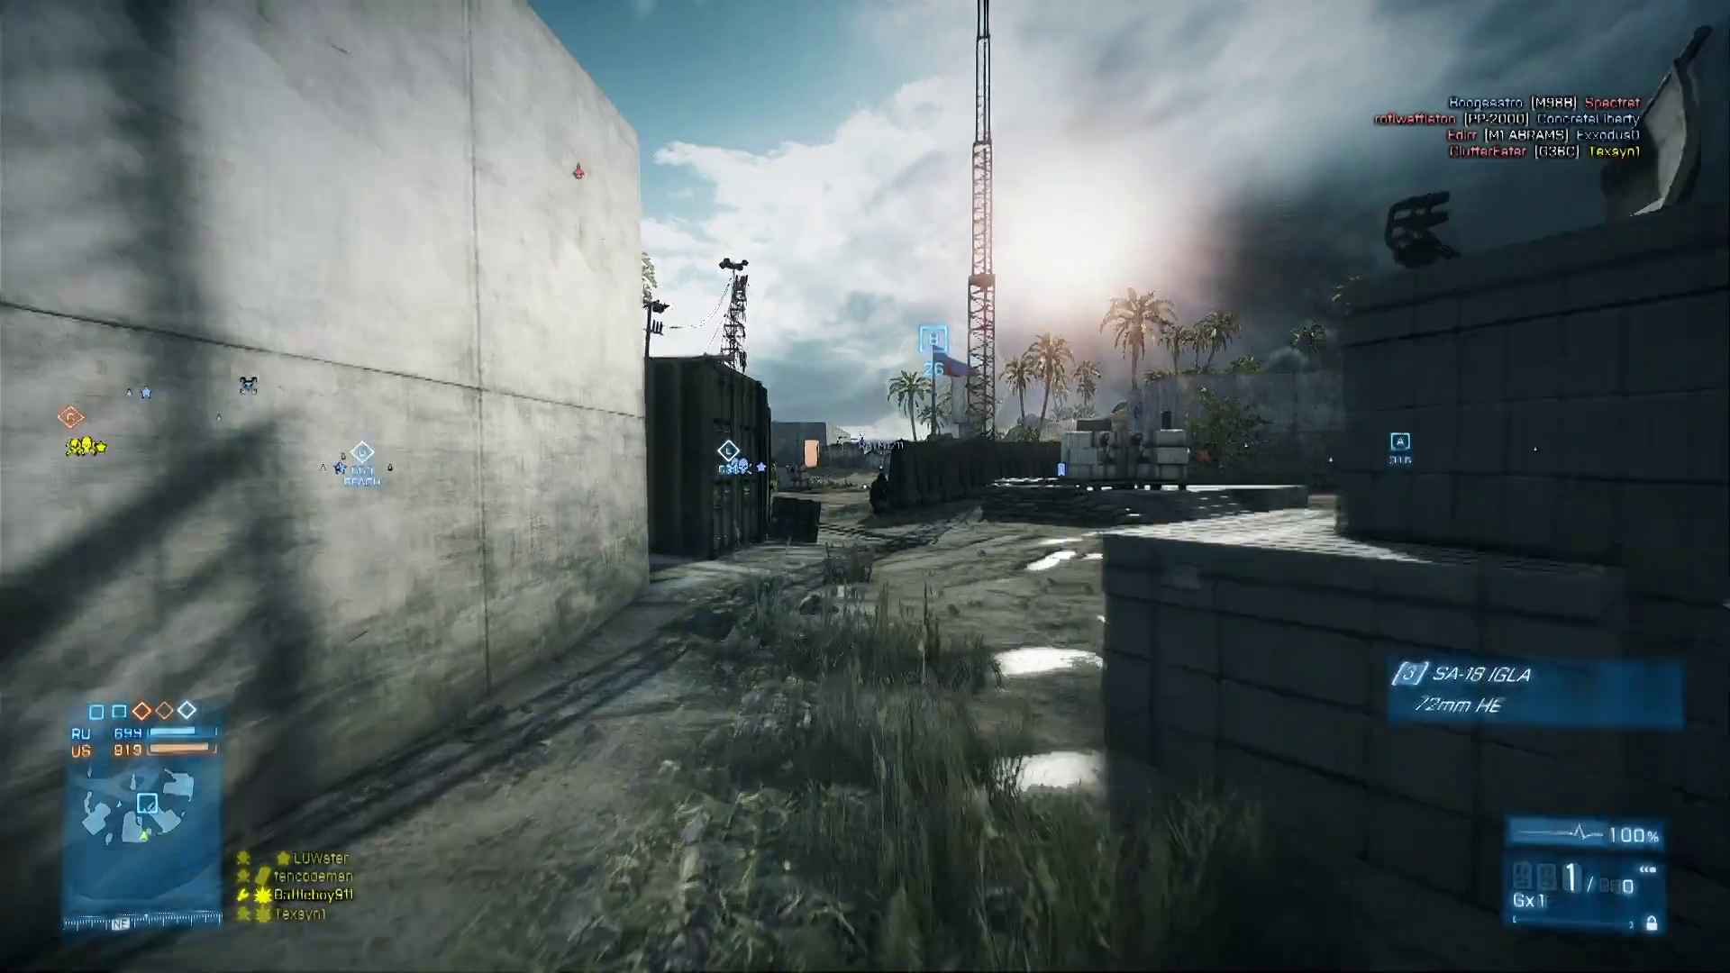
# - Hide the game's HUD with the console command ui.drawenable 0
pyautogui.press('`')
pyautogui.write('ui')
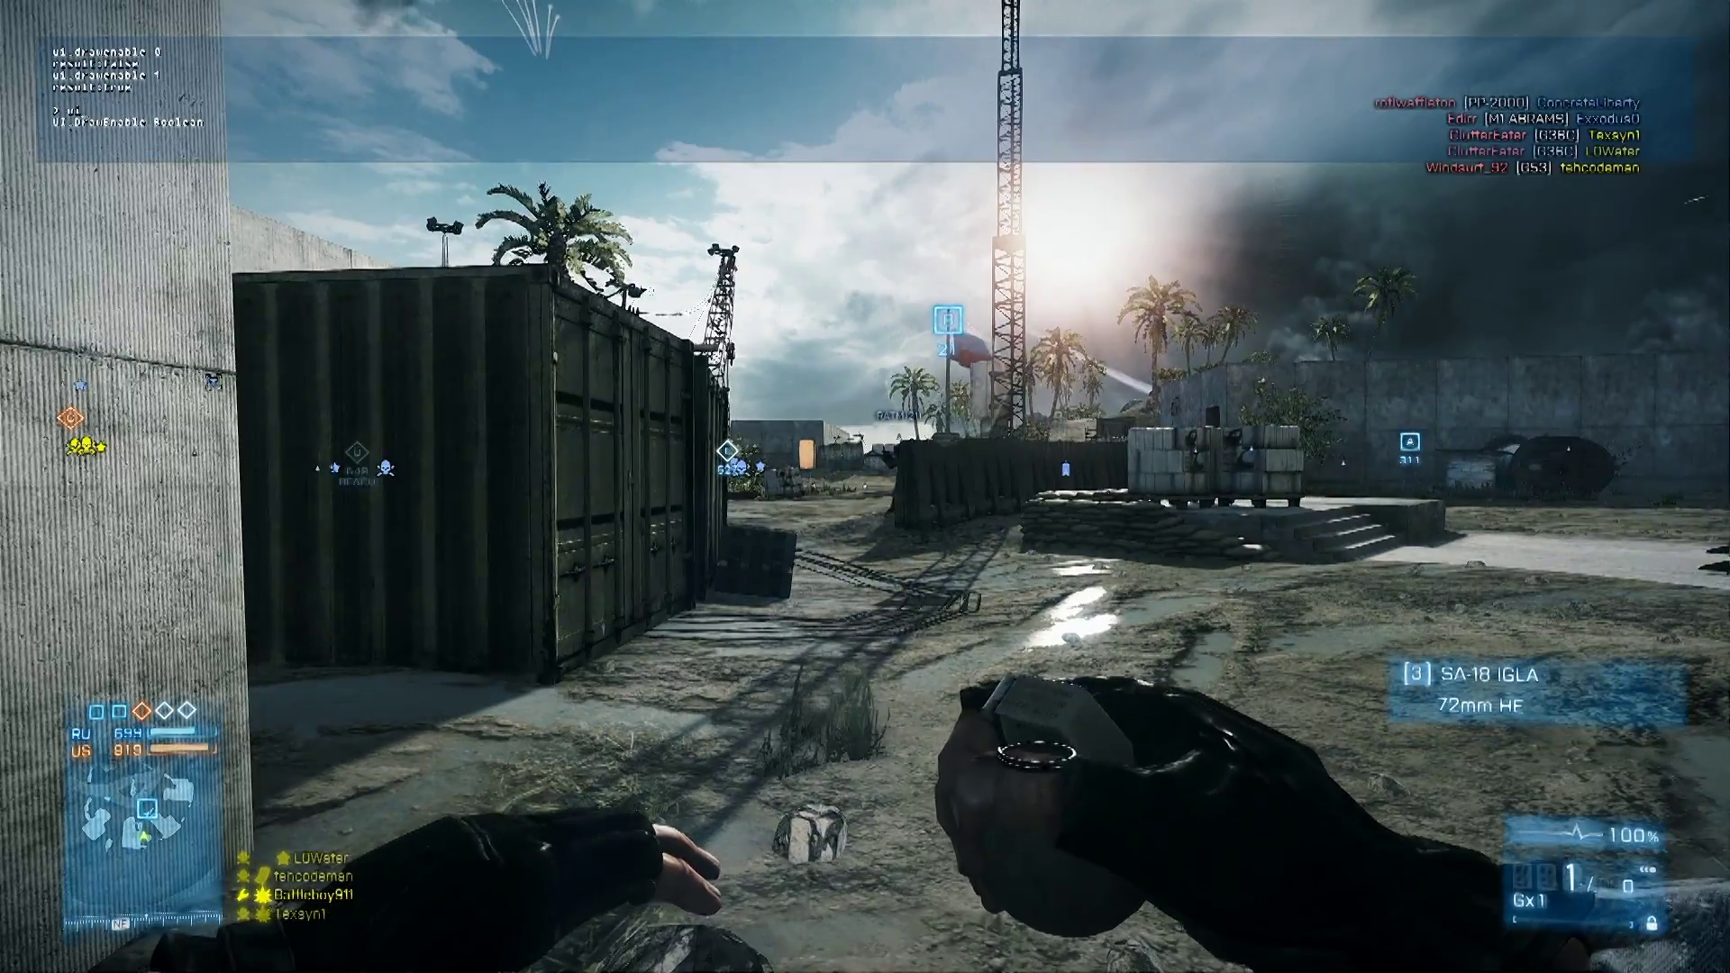
pyautogui.write('.drawe')
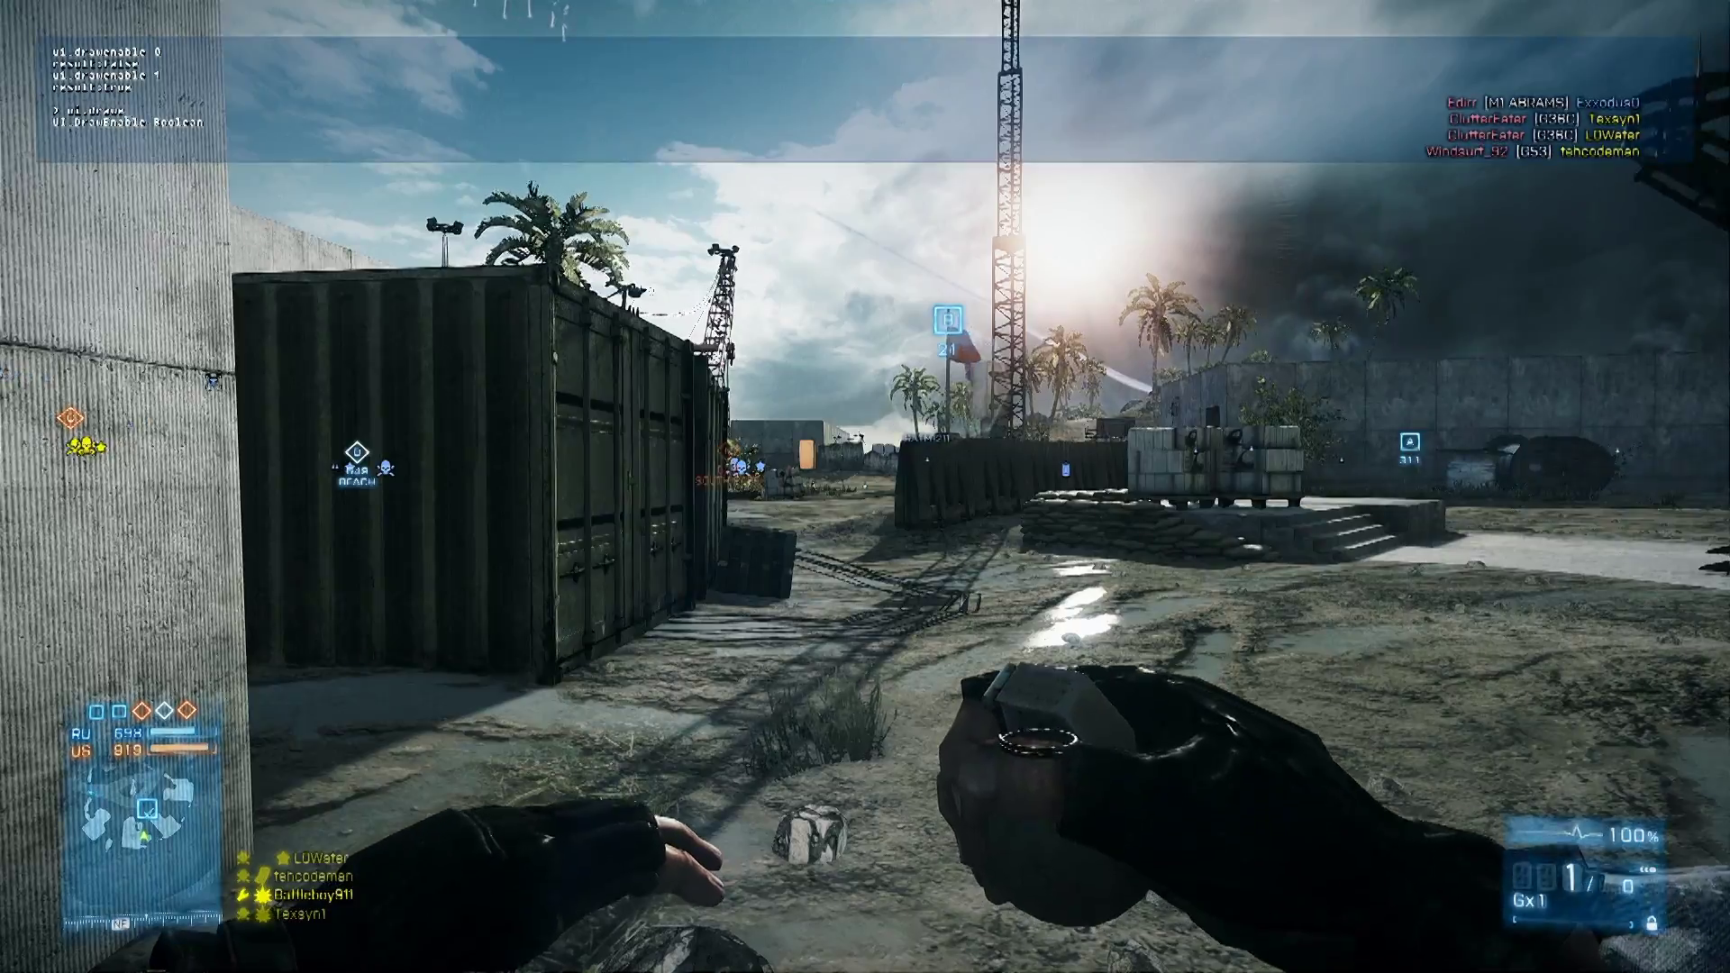
pyautogui.write('nable 0')
pyautogui.press('Return')
pyautogui.press('`')
# - Walk across the base grounds to the concrete wall beside the trees to view the scene without the HUD
pyautogui.press('w')
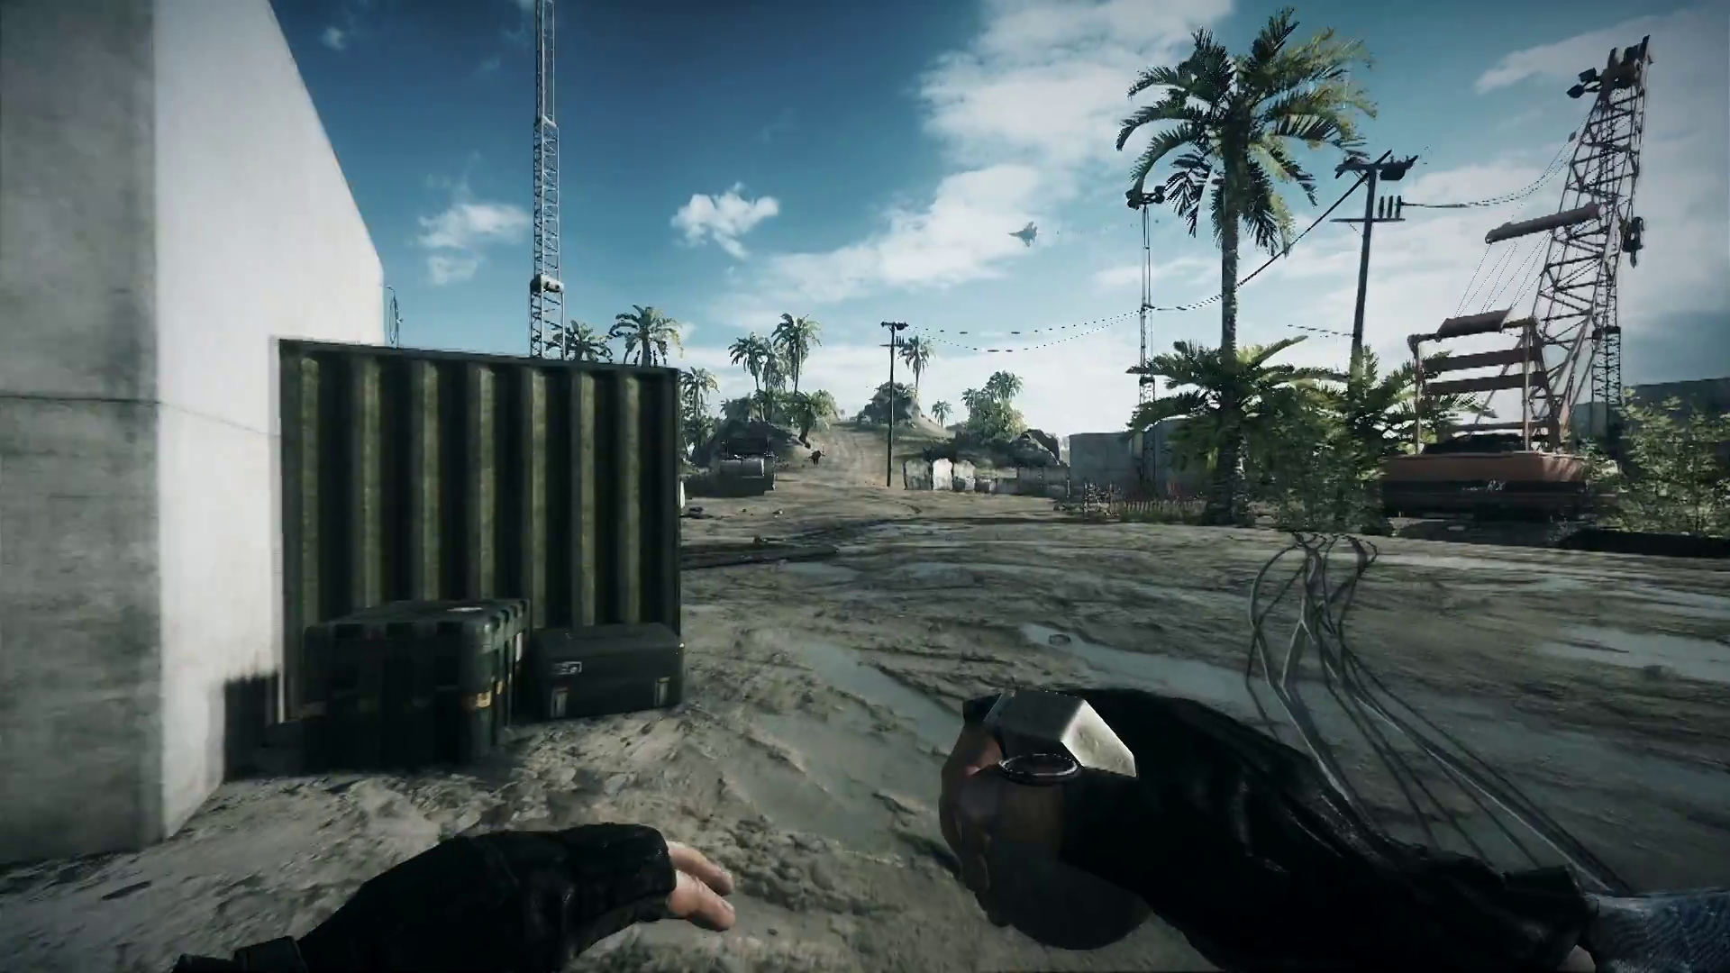
pyautogui.press('d')
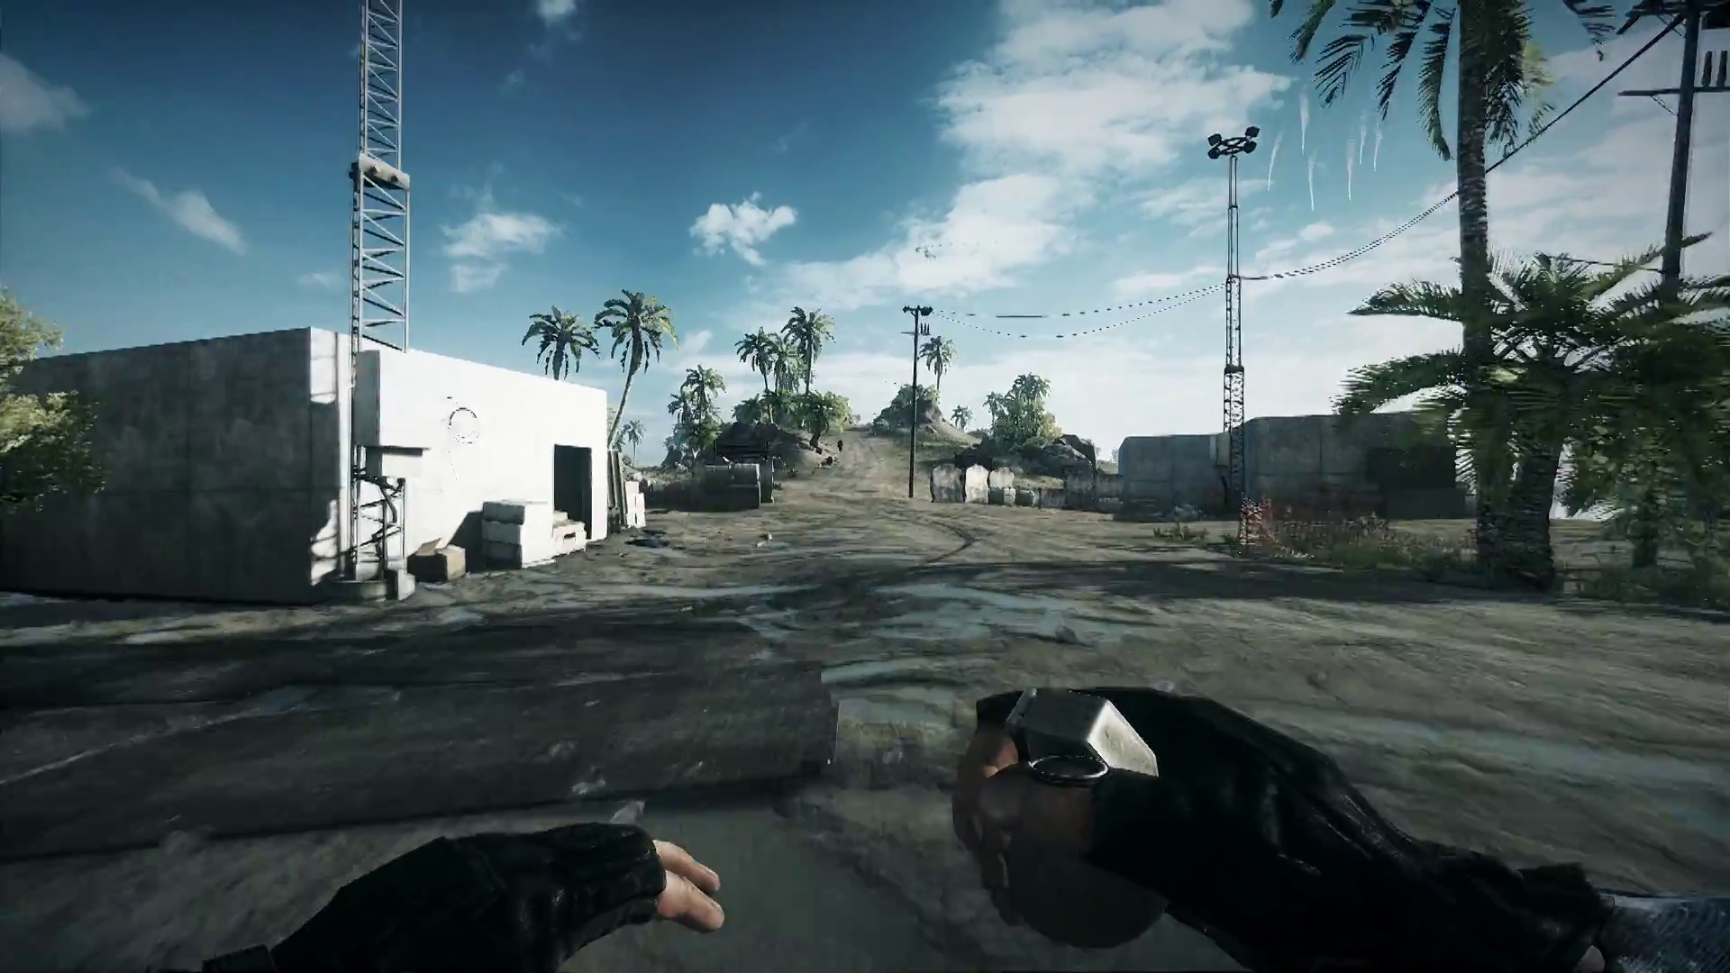
pyautogui.press('w')
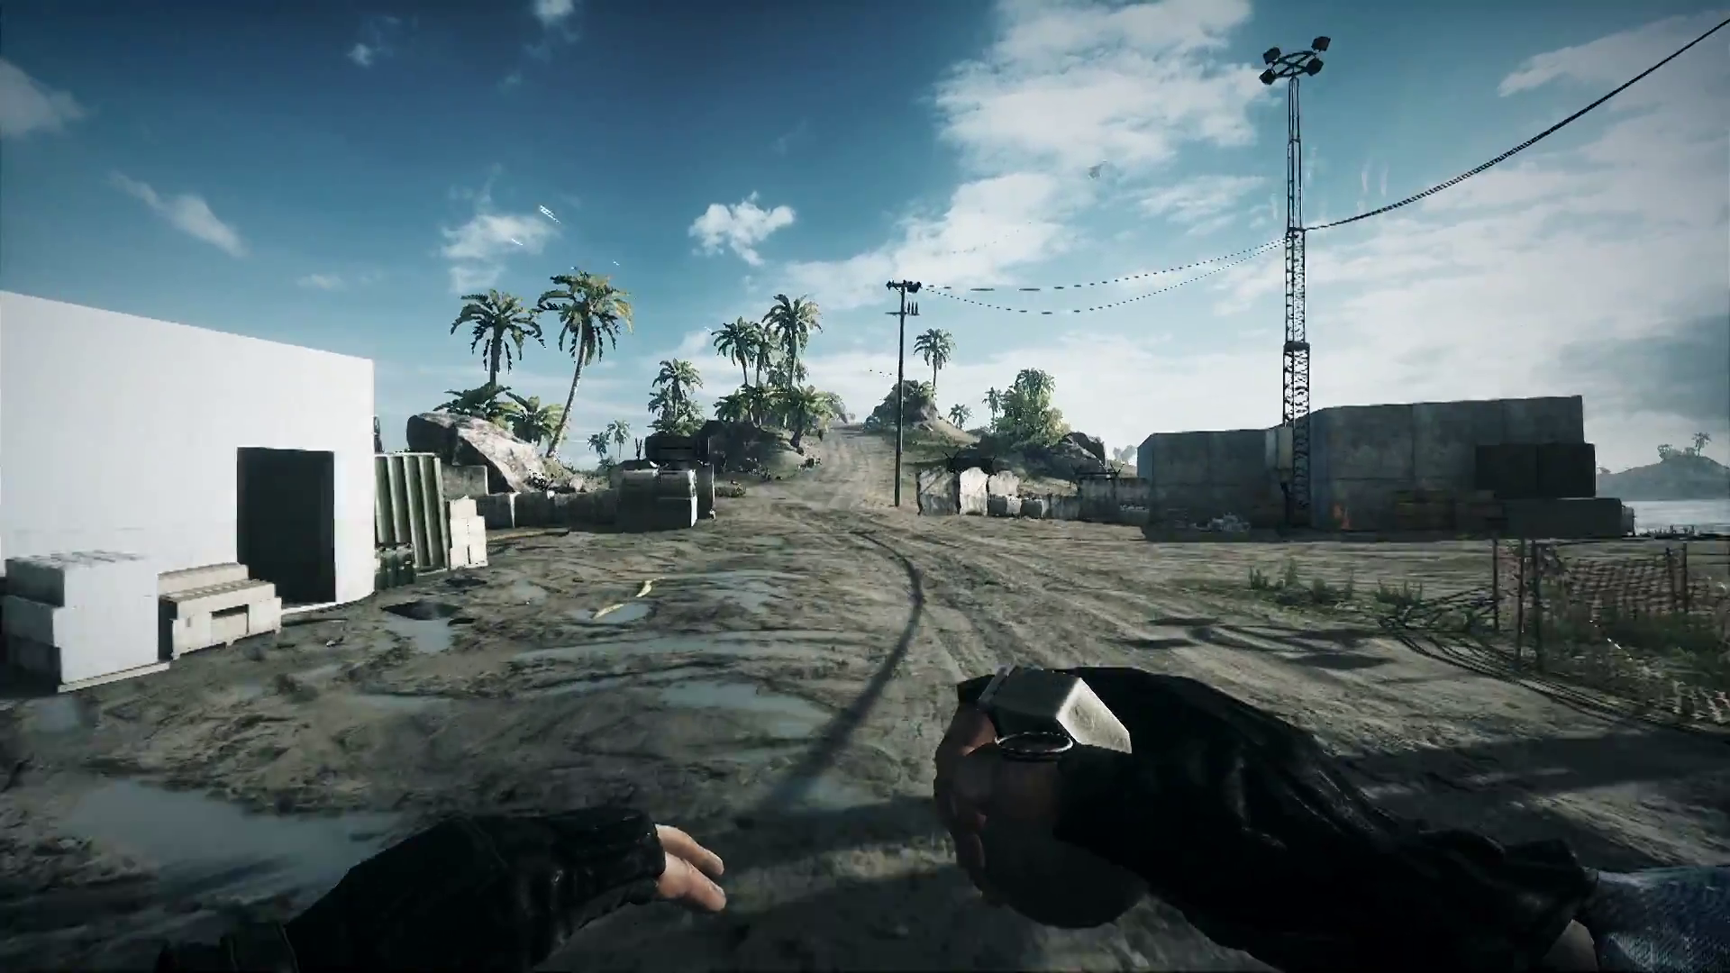
pyautogui.press('w')
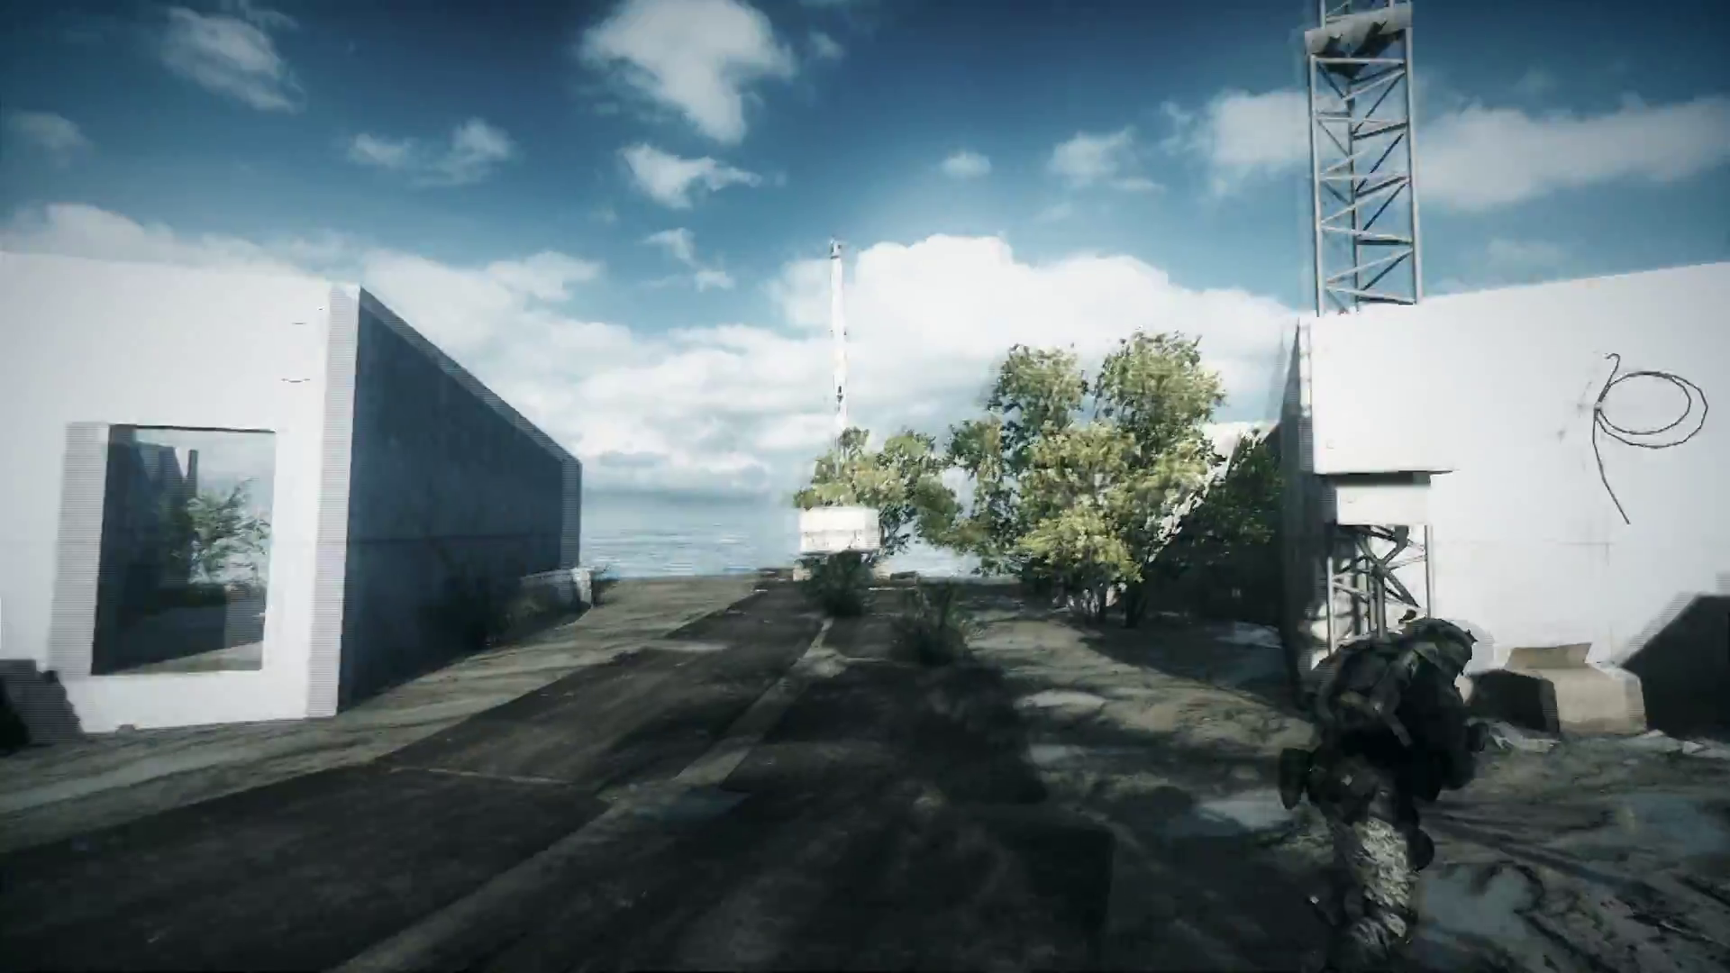
pyautogui.press('w')
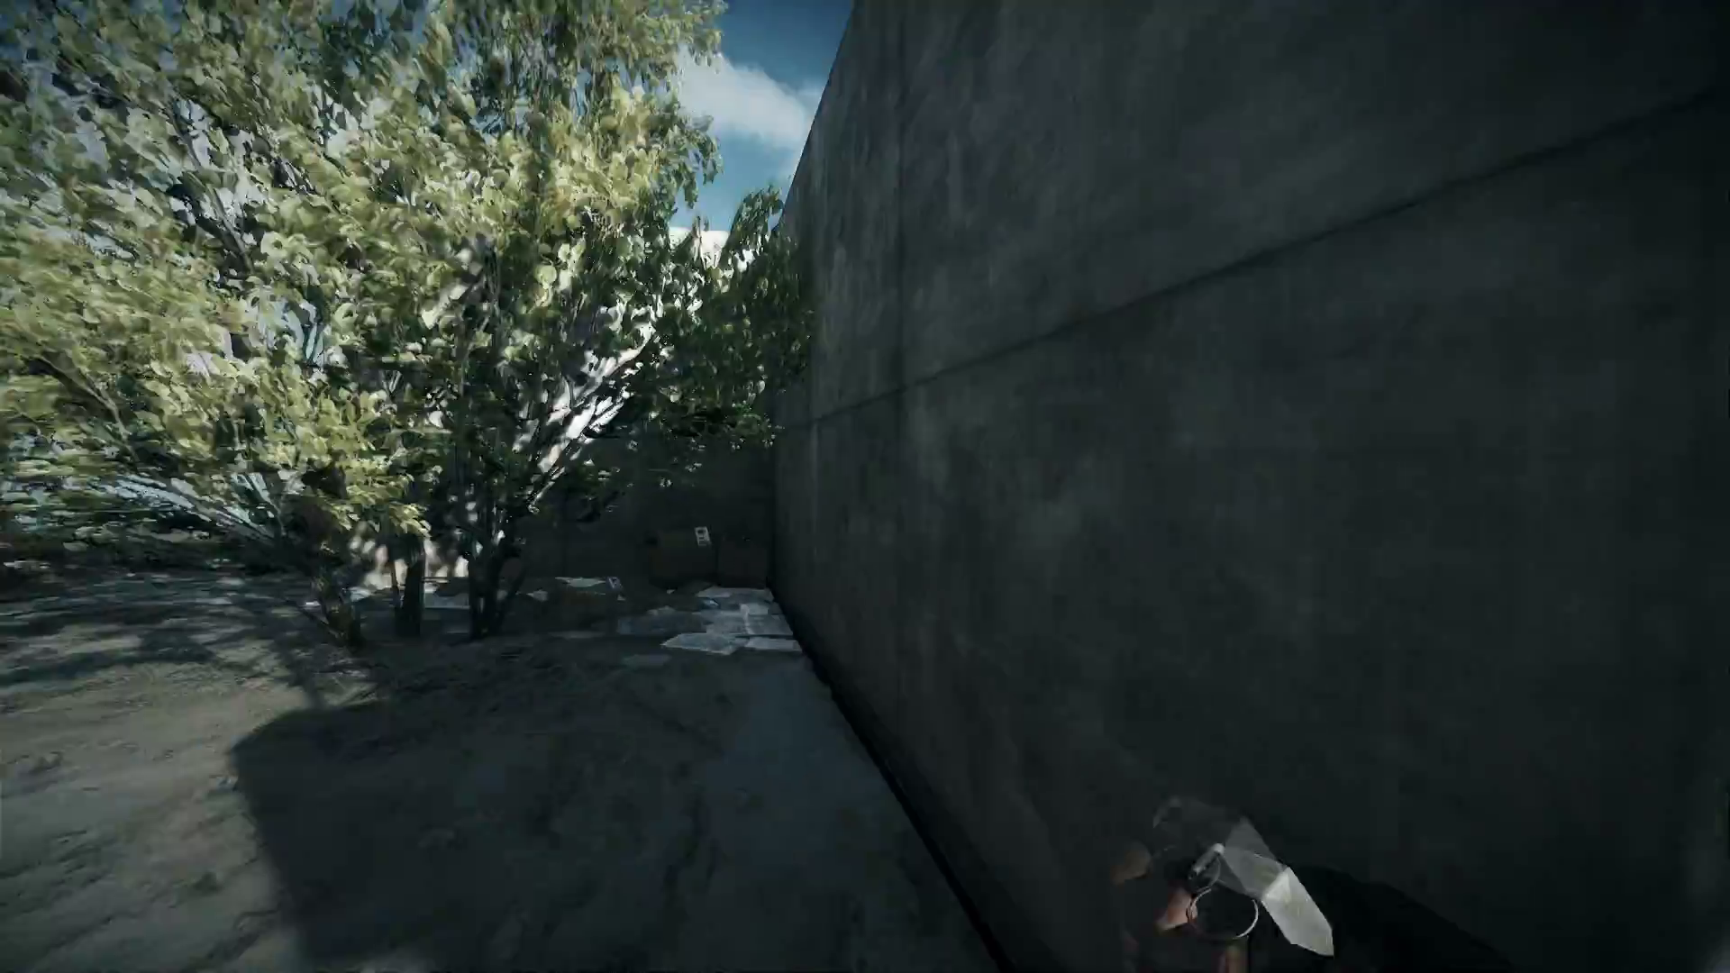
# - Turn the HUD back on with the console command ui.drawenable 1
pyautogui.press('`')
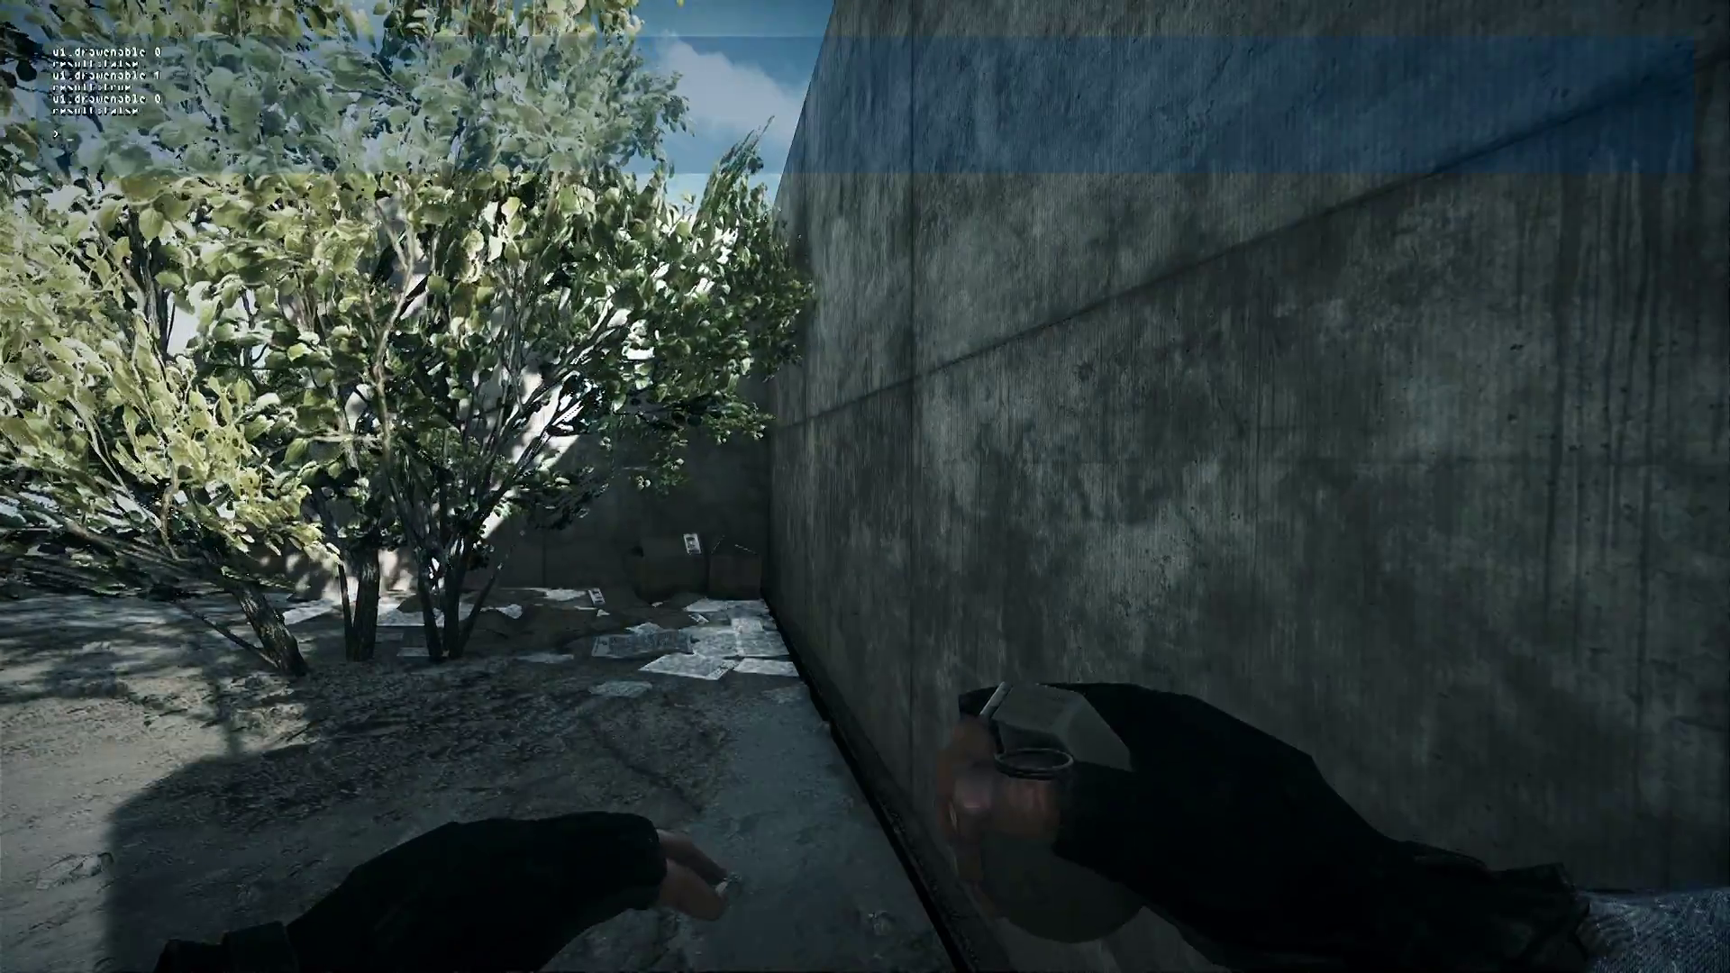
pyautogui.write('ui.d')
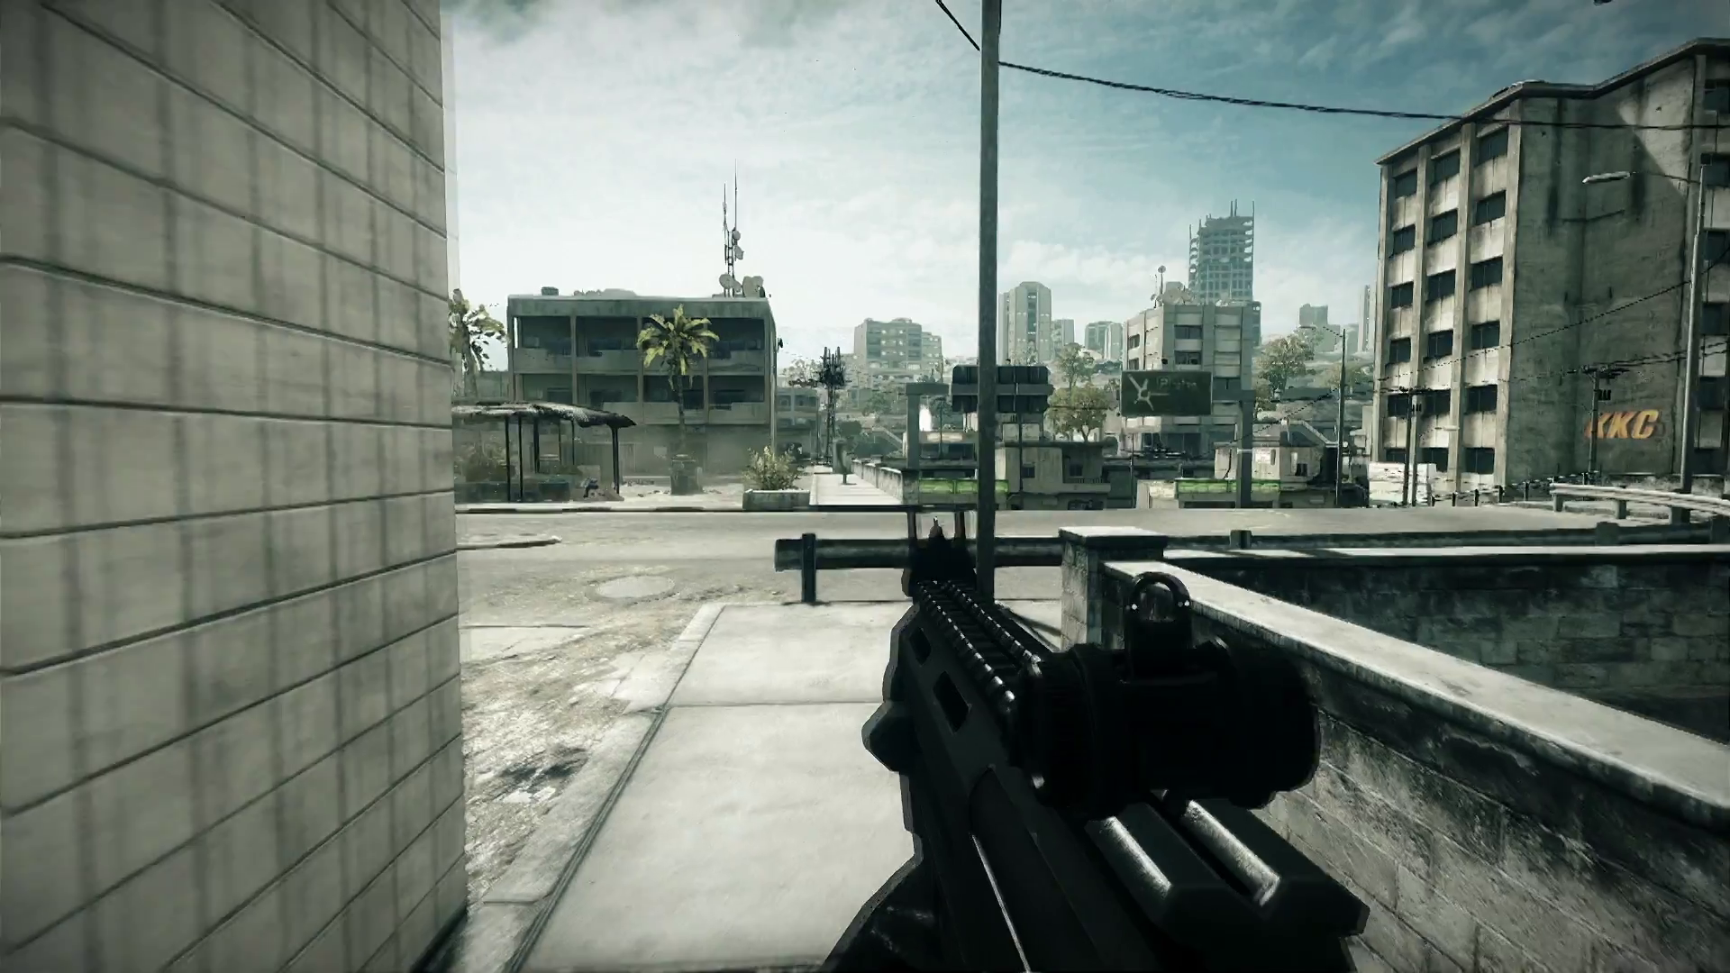
pyautogui.press('`')
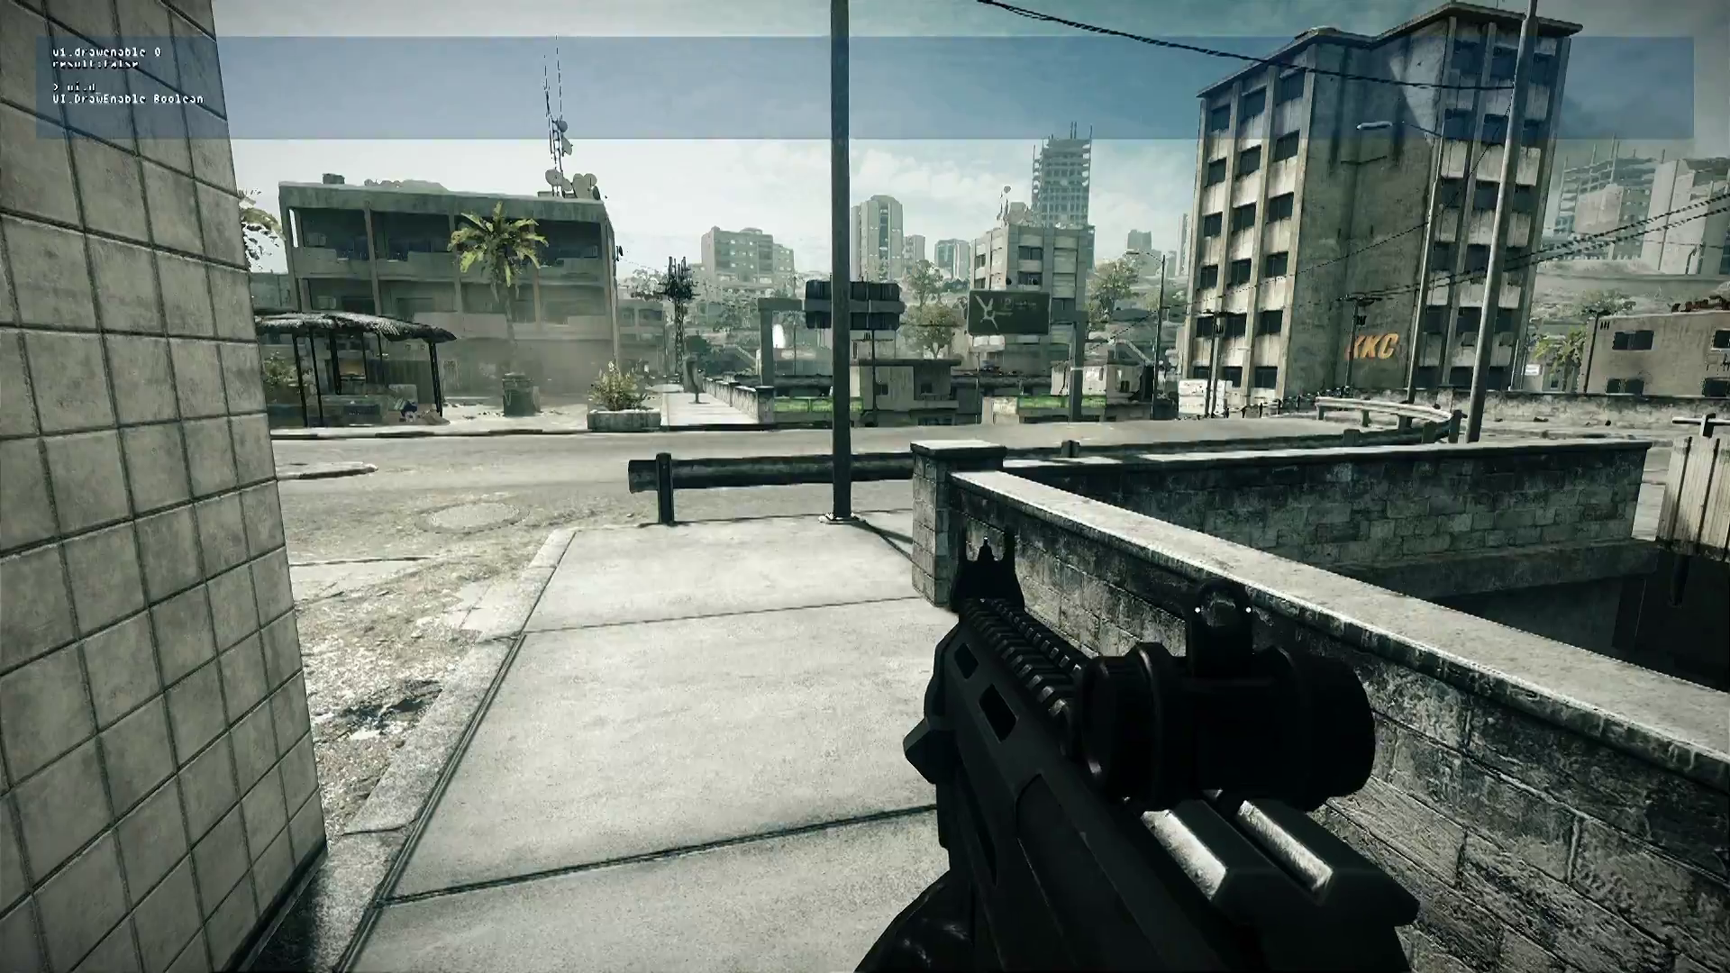
pyautogui.write('1')
pyautogui.press('Return')
pyautogui.press('`')
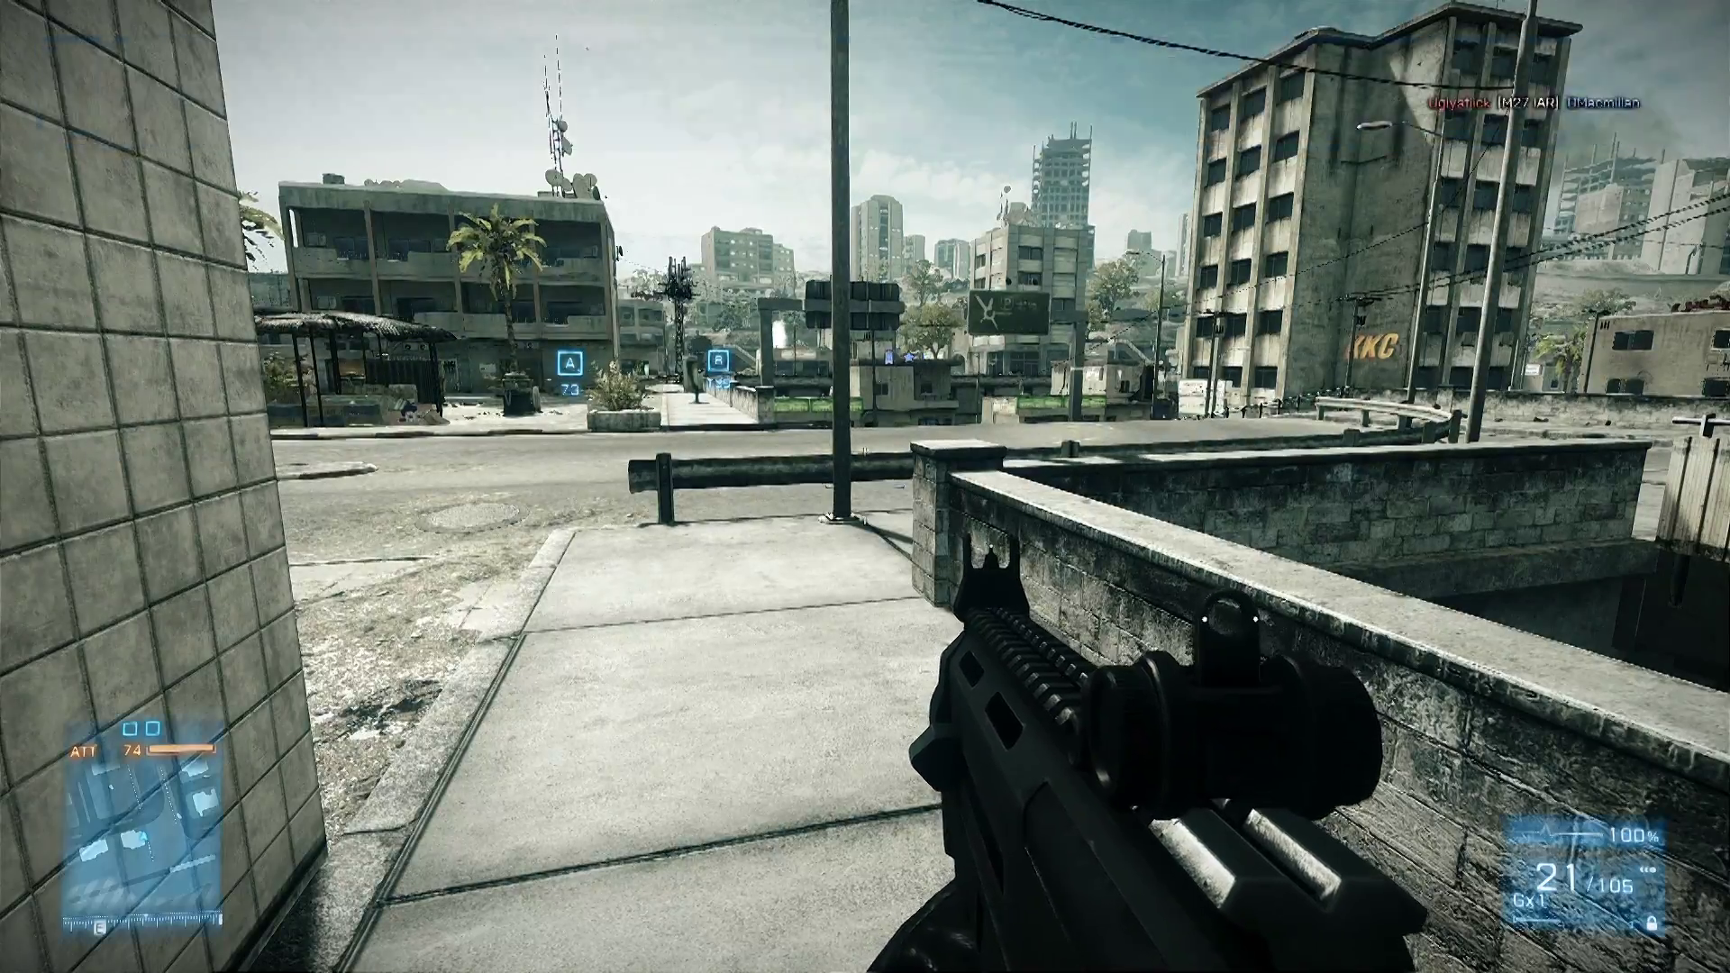
# - Look around the street and the overpass area with the HUD displayed
pyautogui.press('w')
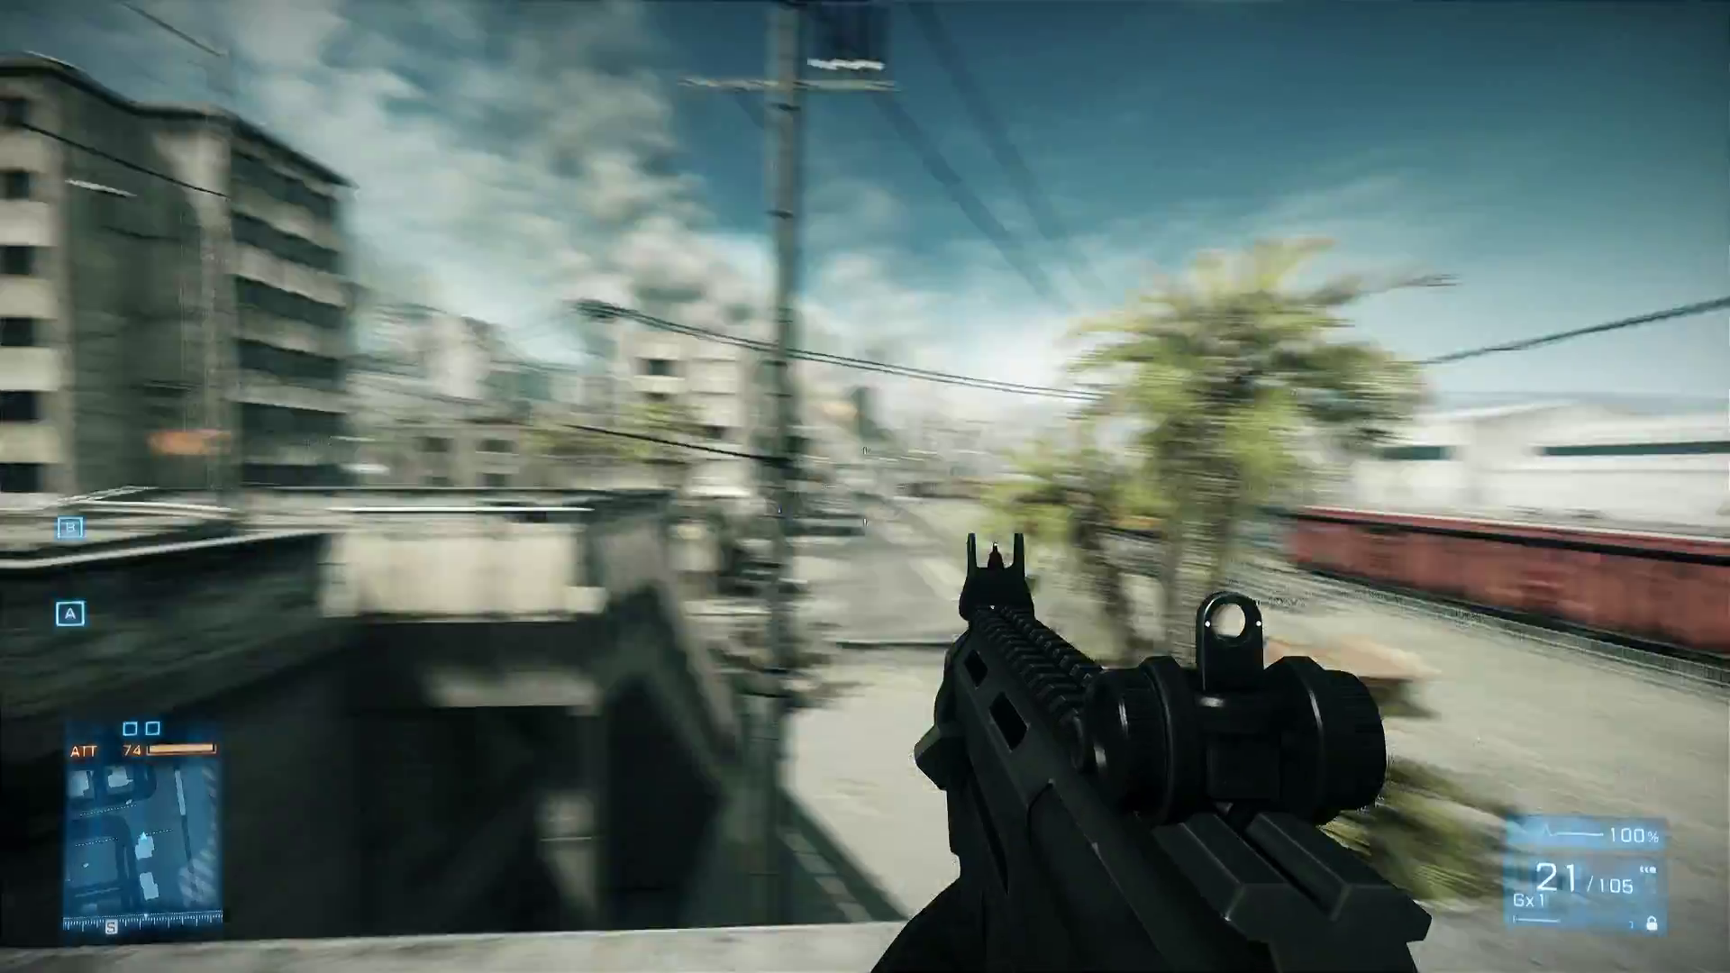
pyautogui.press('f')
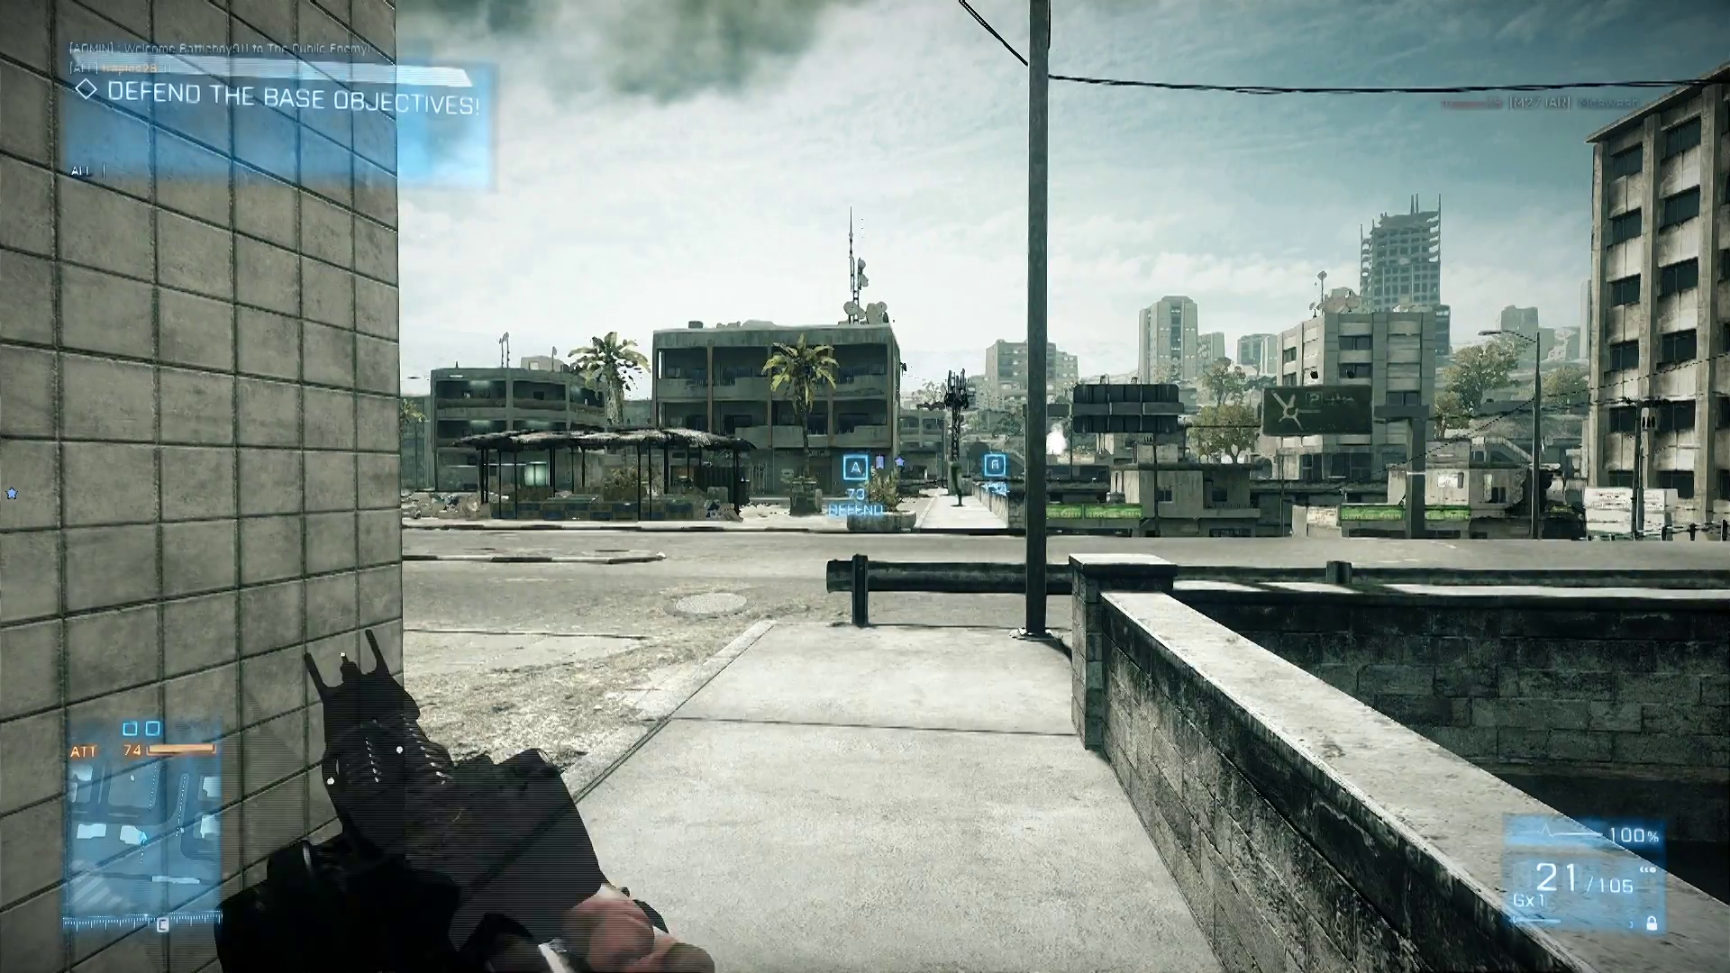
pyautogui.press('j')
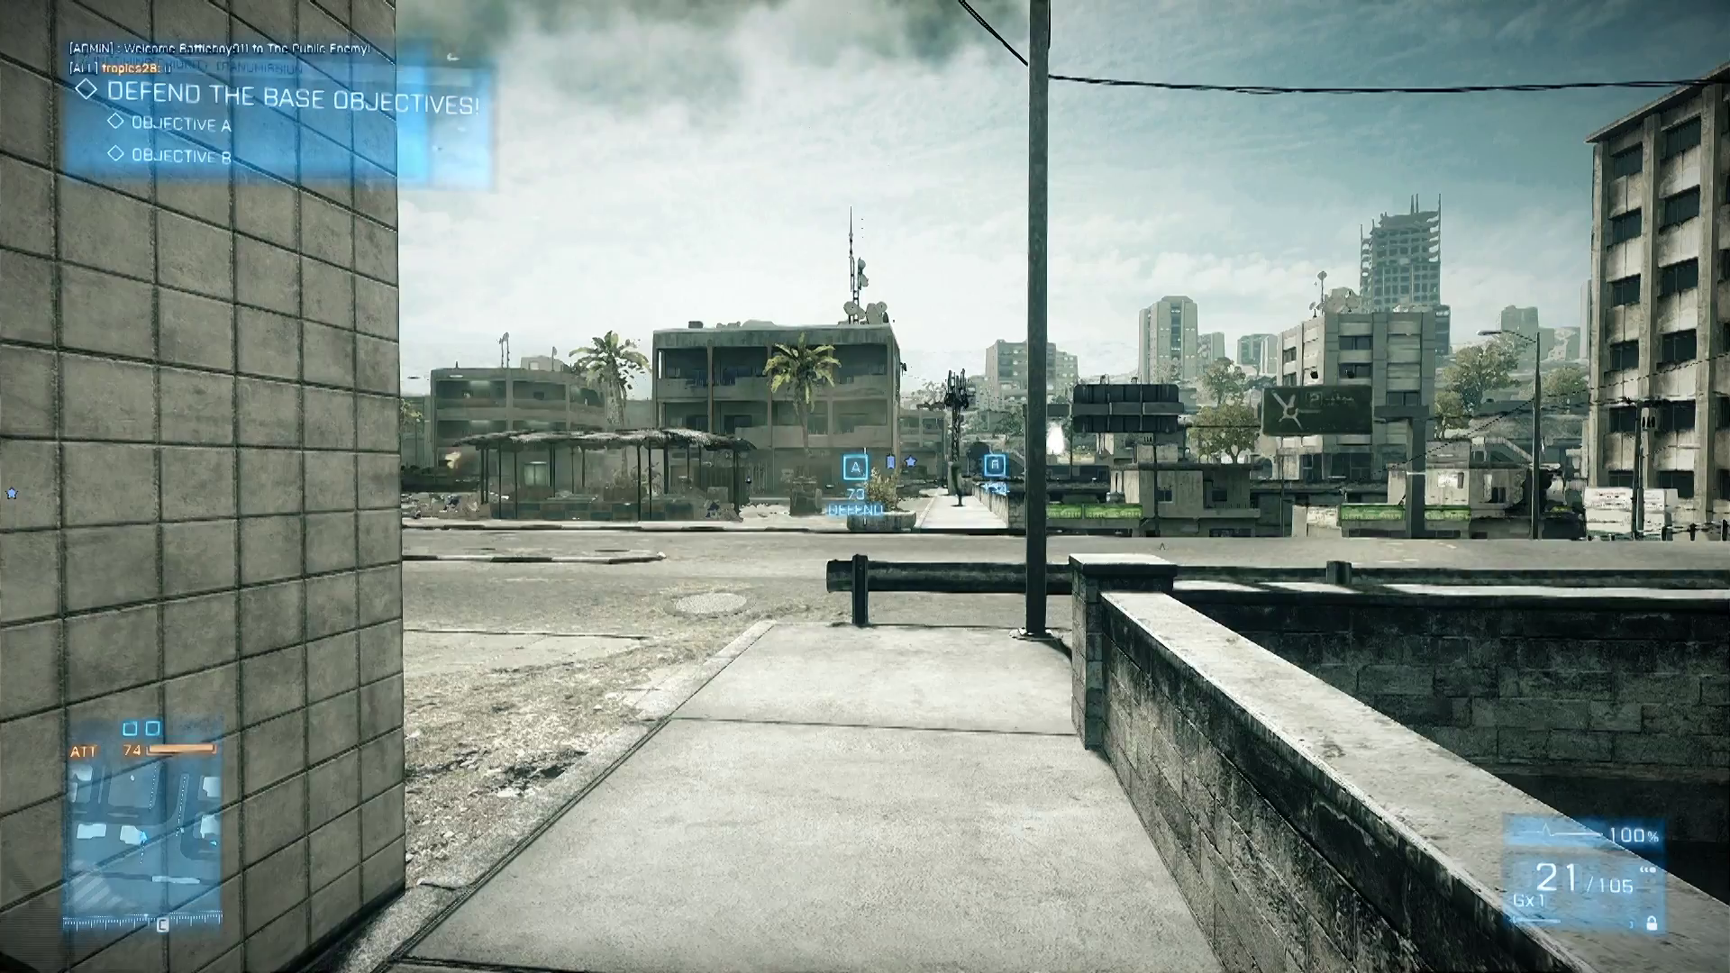
pyautogui.press('s')
pyautogui.press('w')
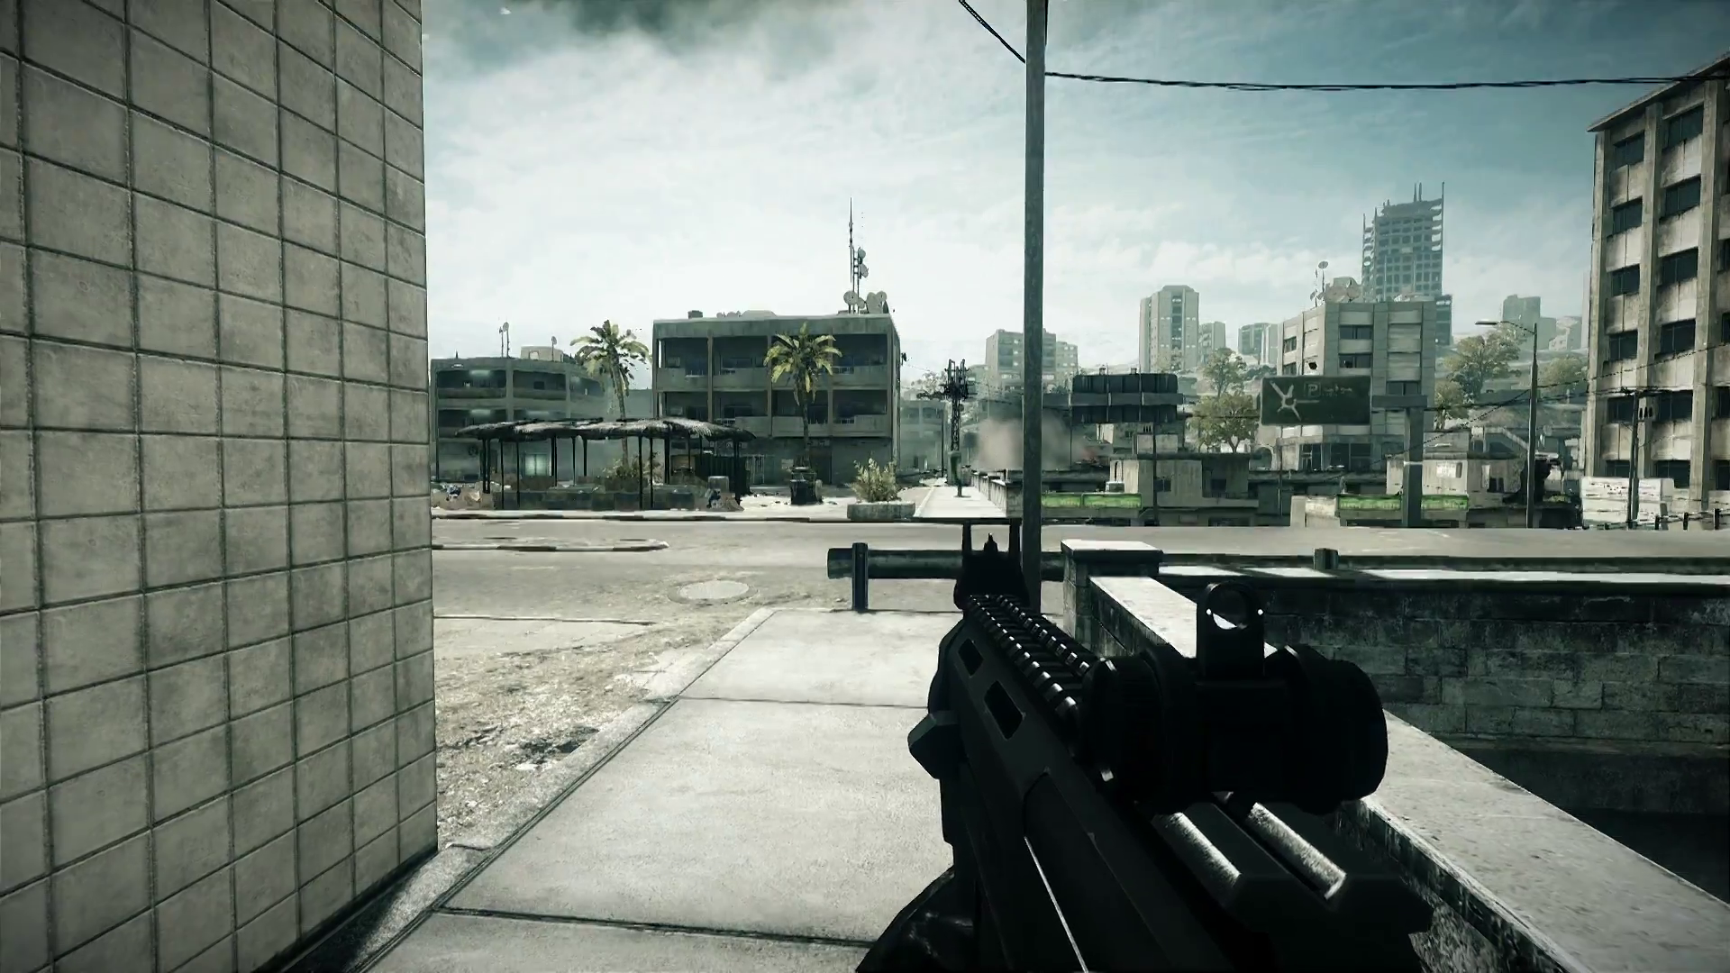
# - Switch to the hand-held item in slot 4 and begin a ui command in the console
pyautogui.press('4')
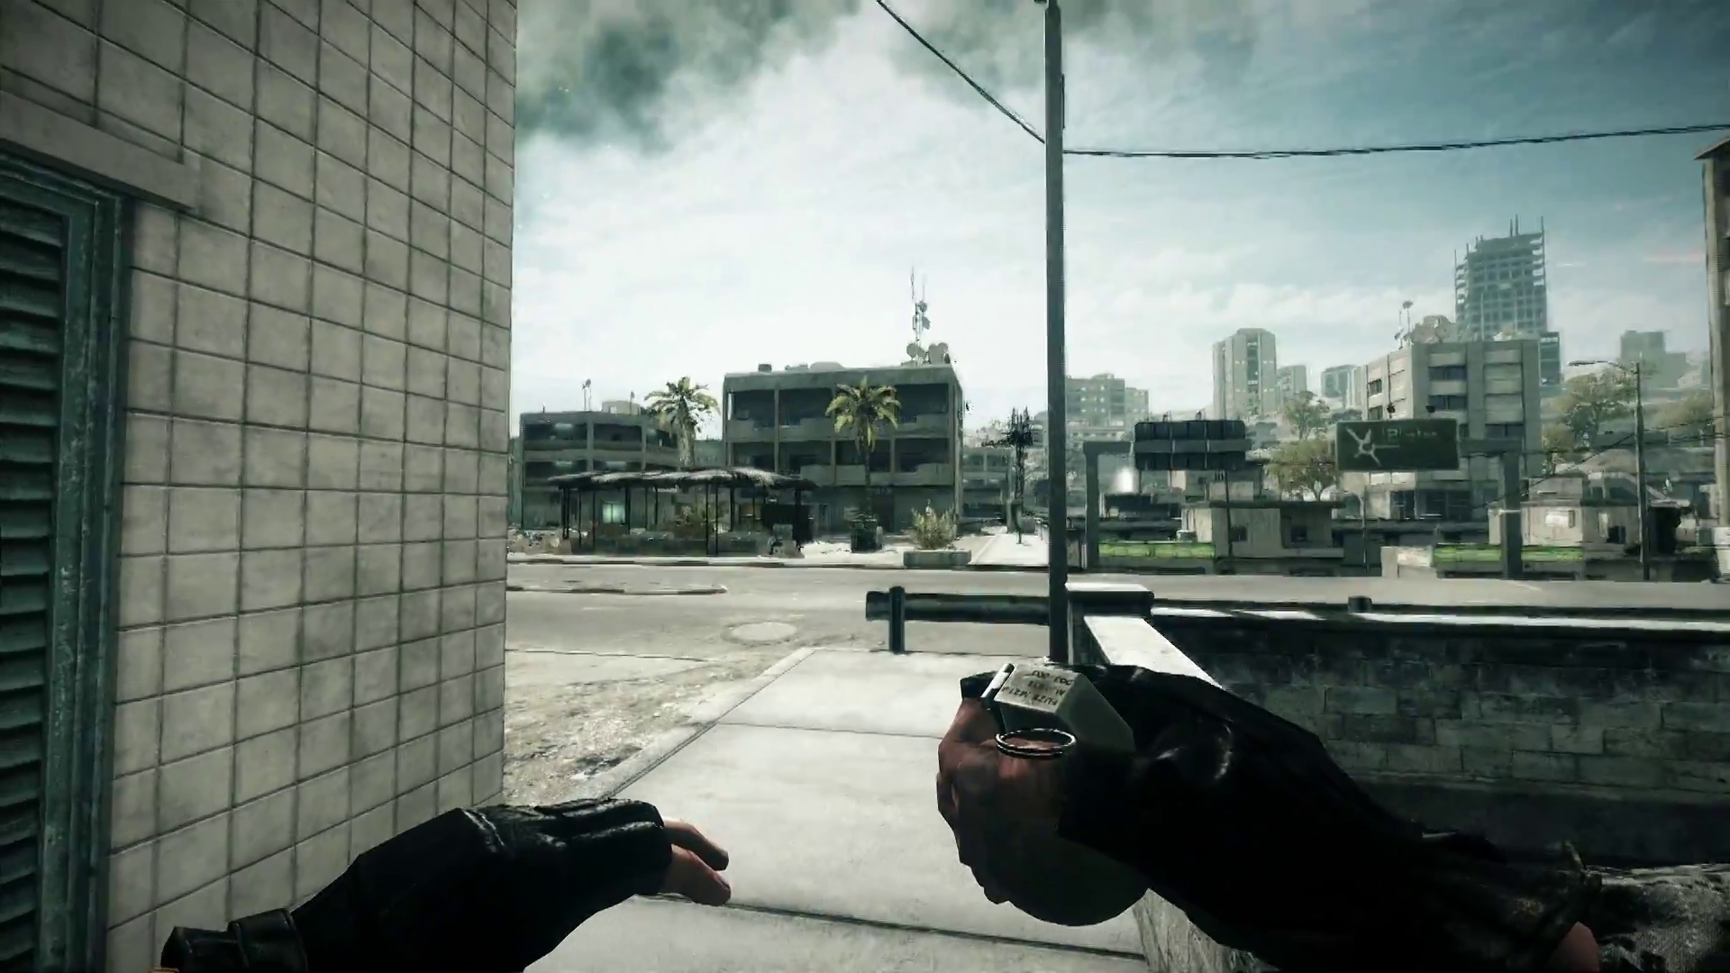
pyautogui.press('`')
pyautogui.write('ui')
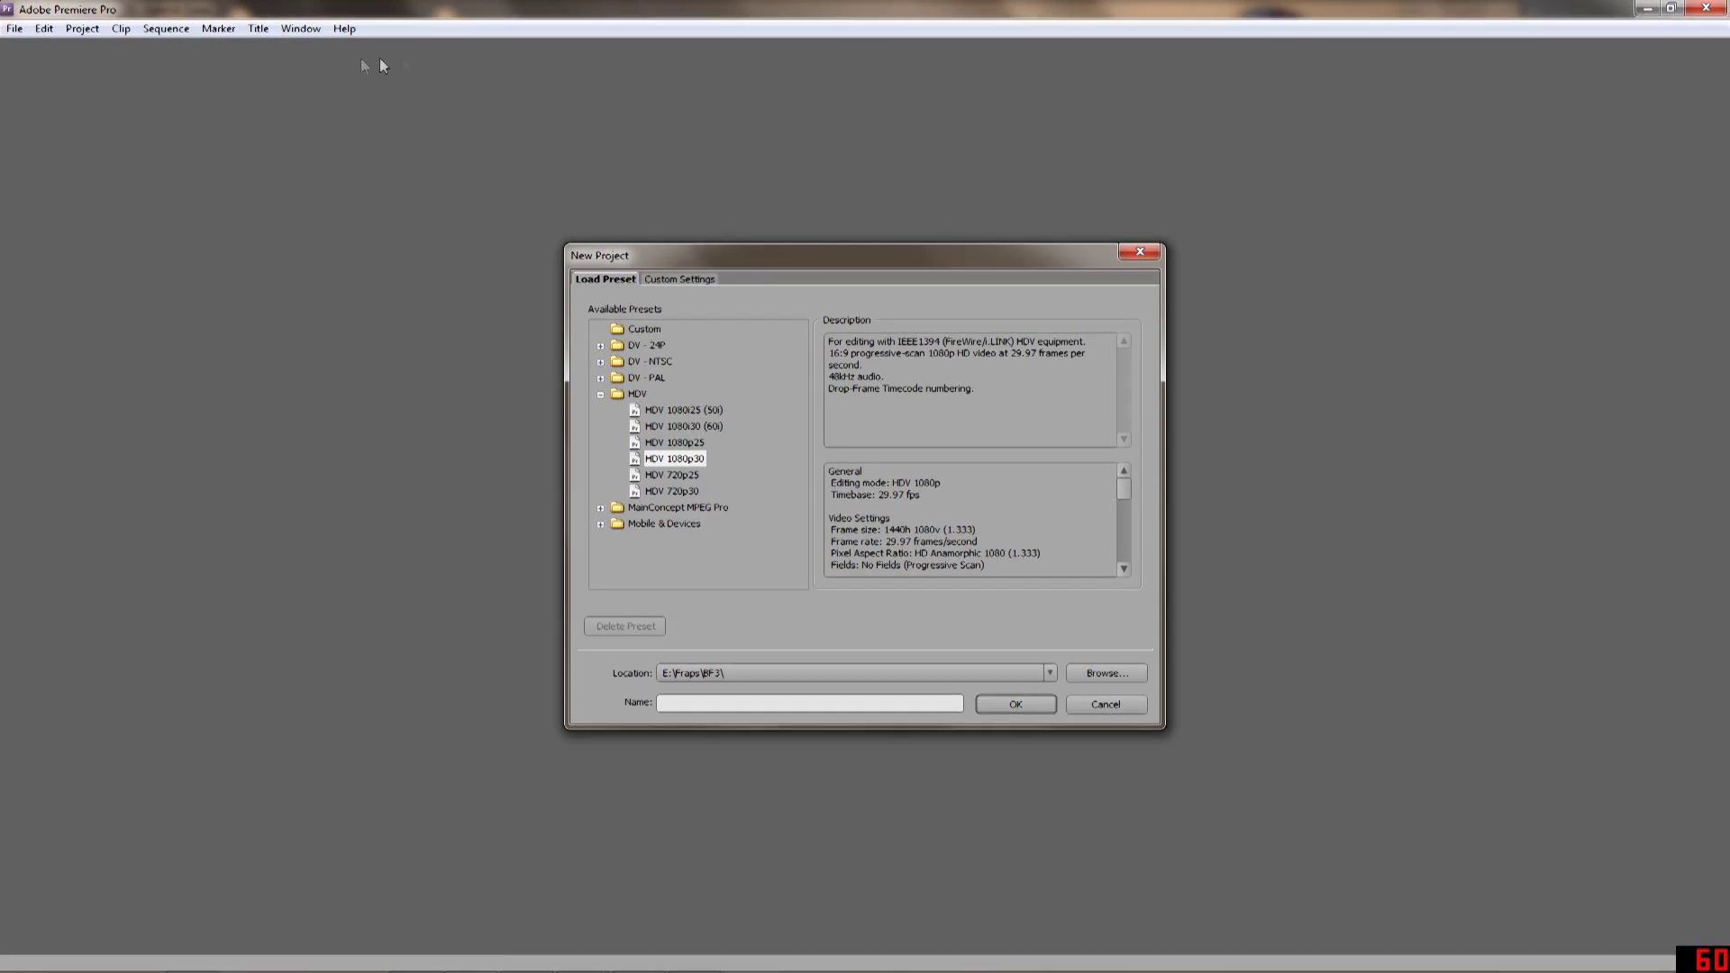
# - Switch to Adobe Premiere Pro and create a project named Tutorial with the HDV 1080p30 preset in E:\Fraps\BF3
pyautogui.click(674, 457)
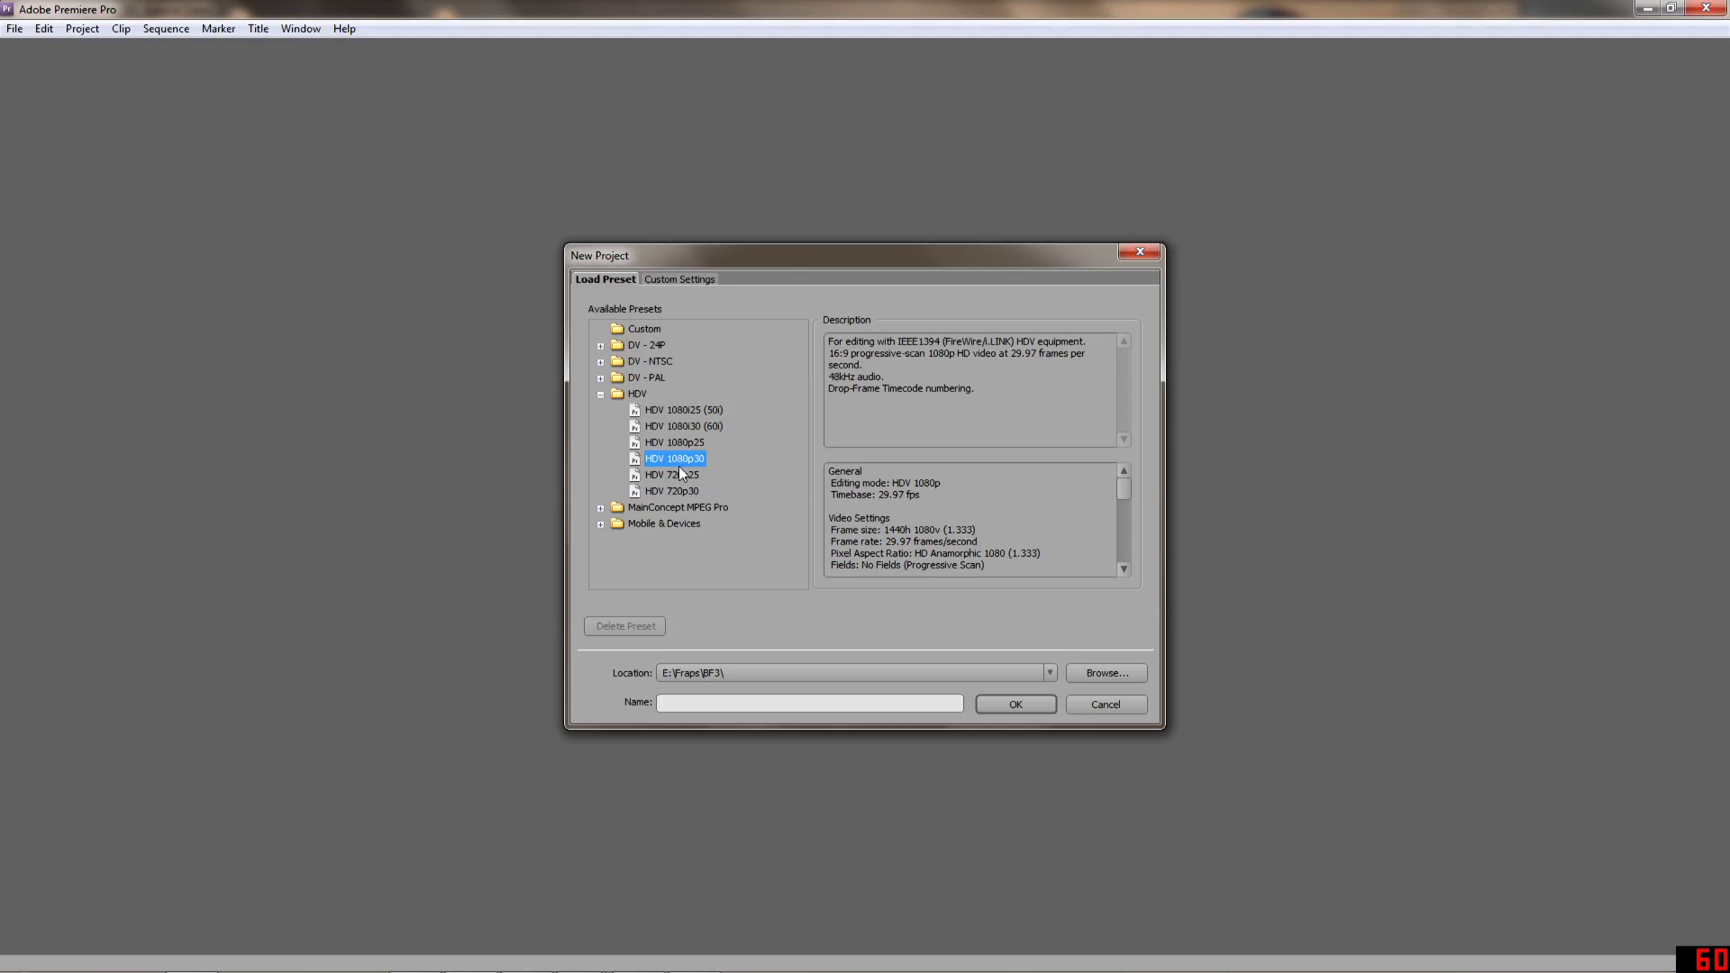
pyautogui.write('I')
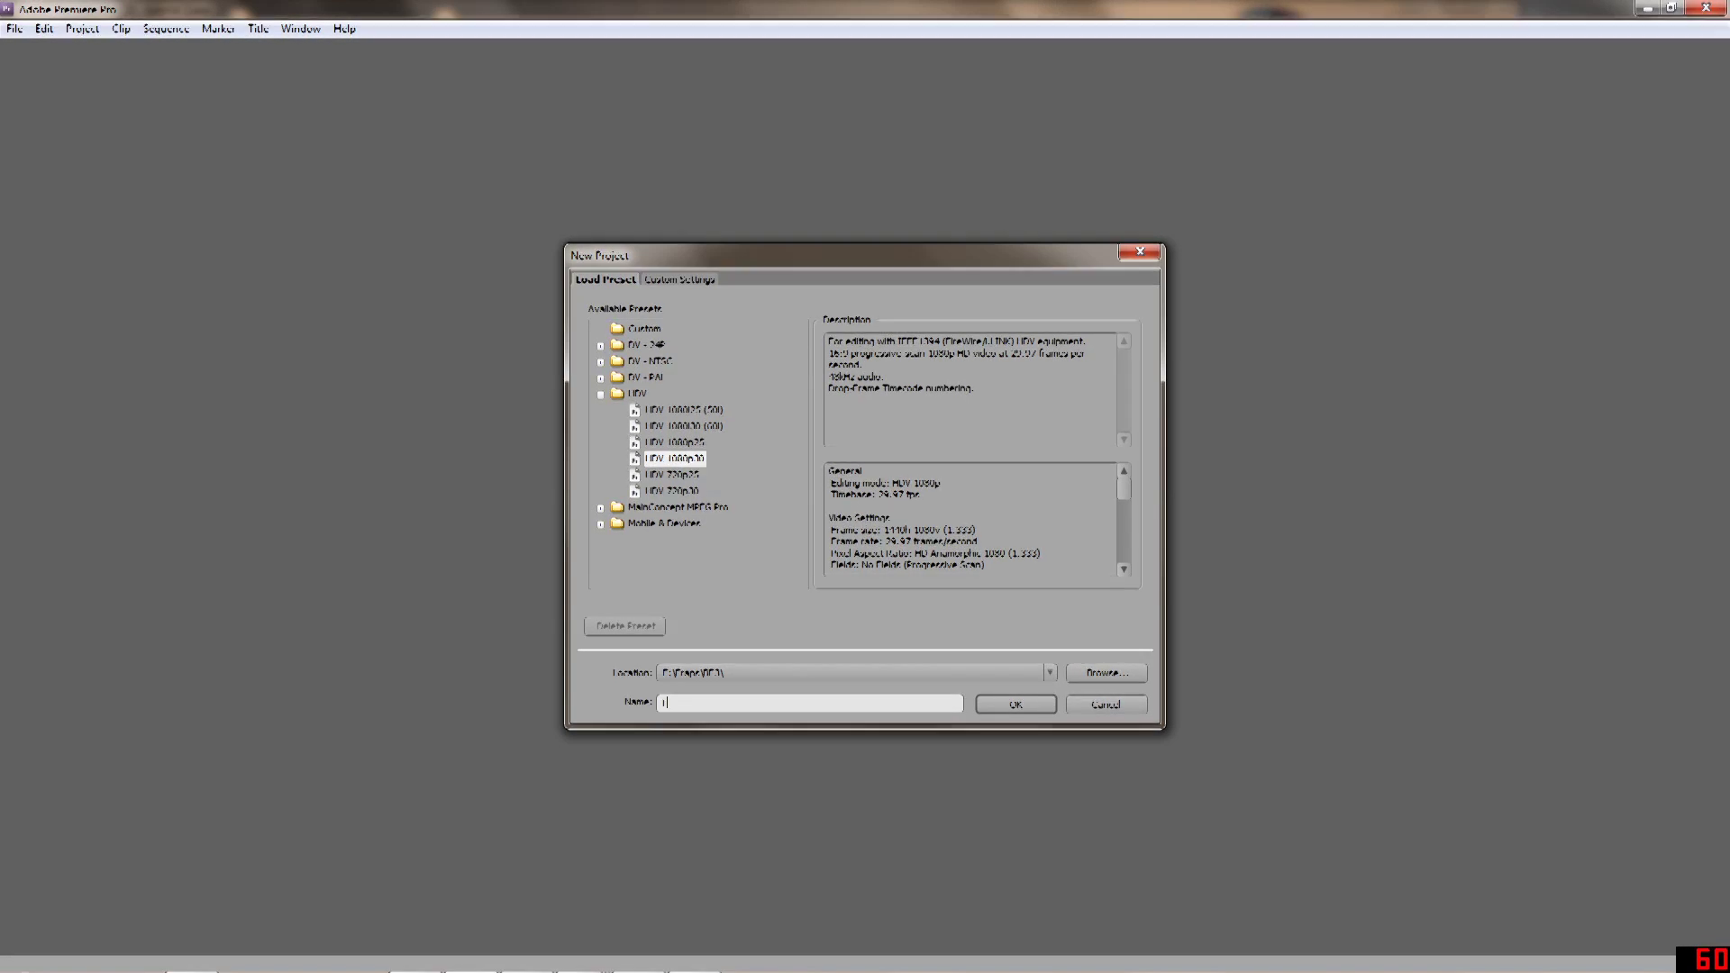
pyautogui.write('utorial')
pyautogui.press('Return')
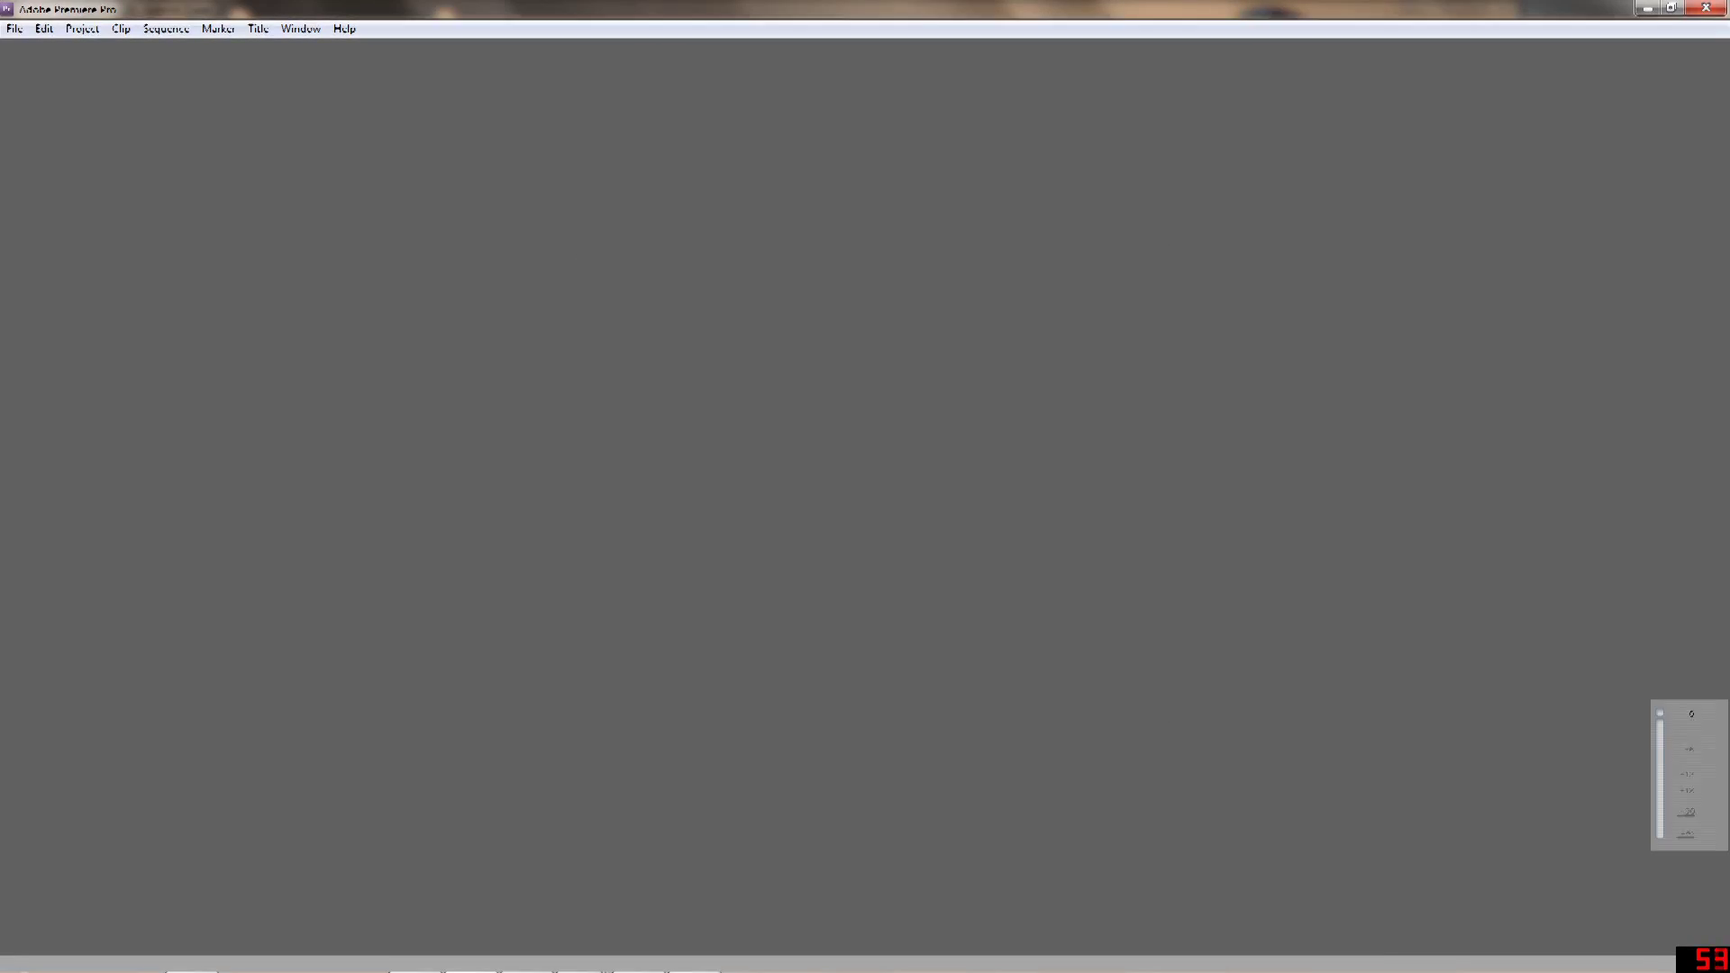
# - Start a media import and browse to the Skyrim folder inside Fraps on drive E
pyautogui.click(14, 29)
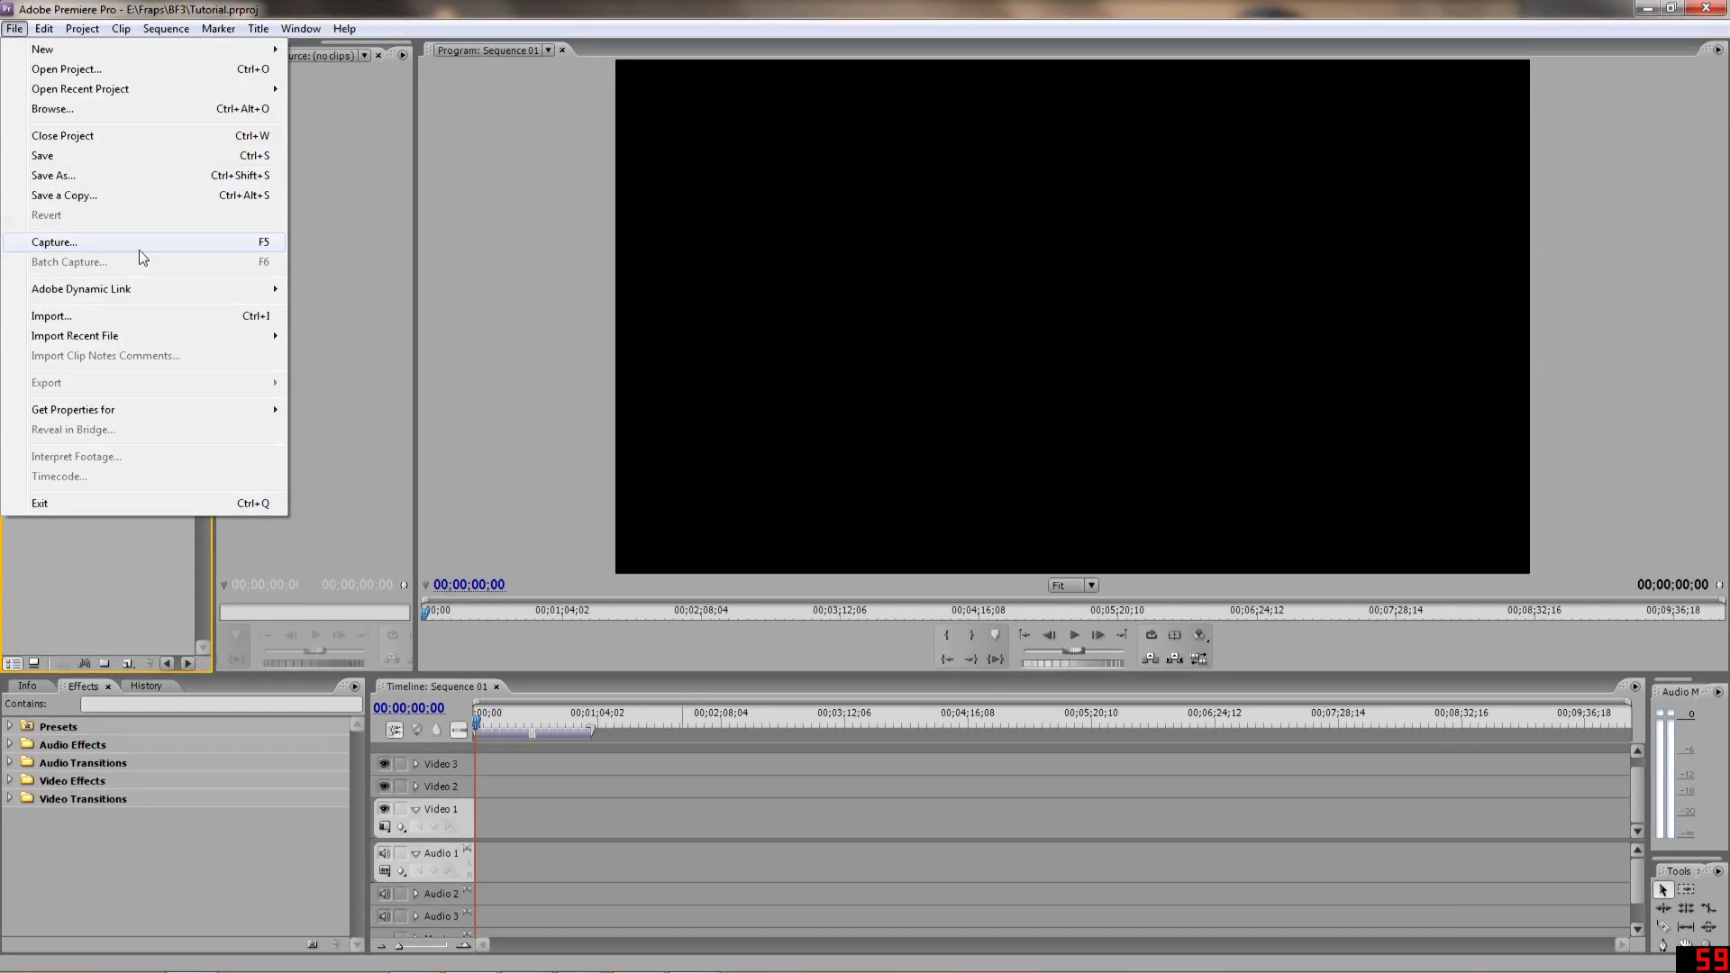
pyautogui.click(178, 7)
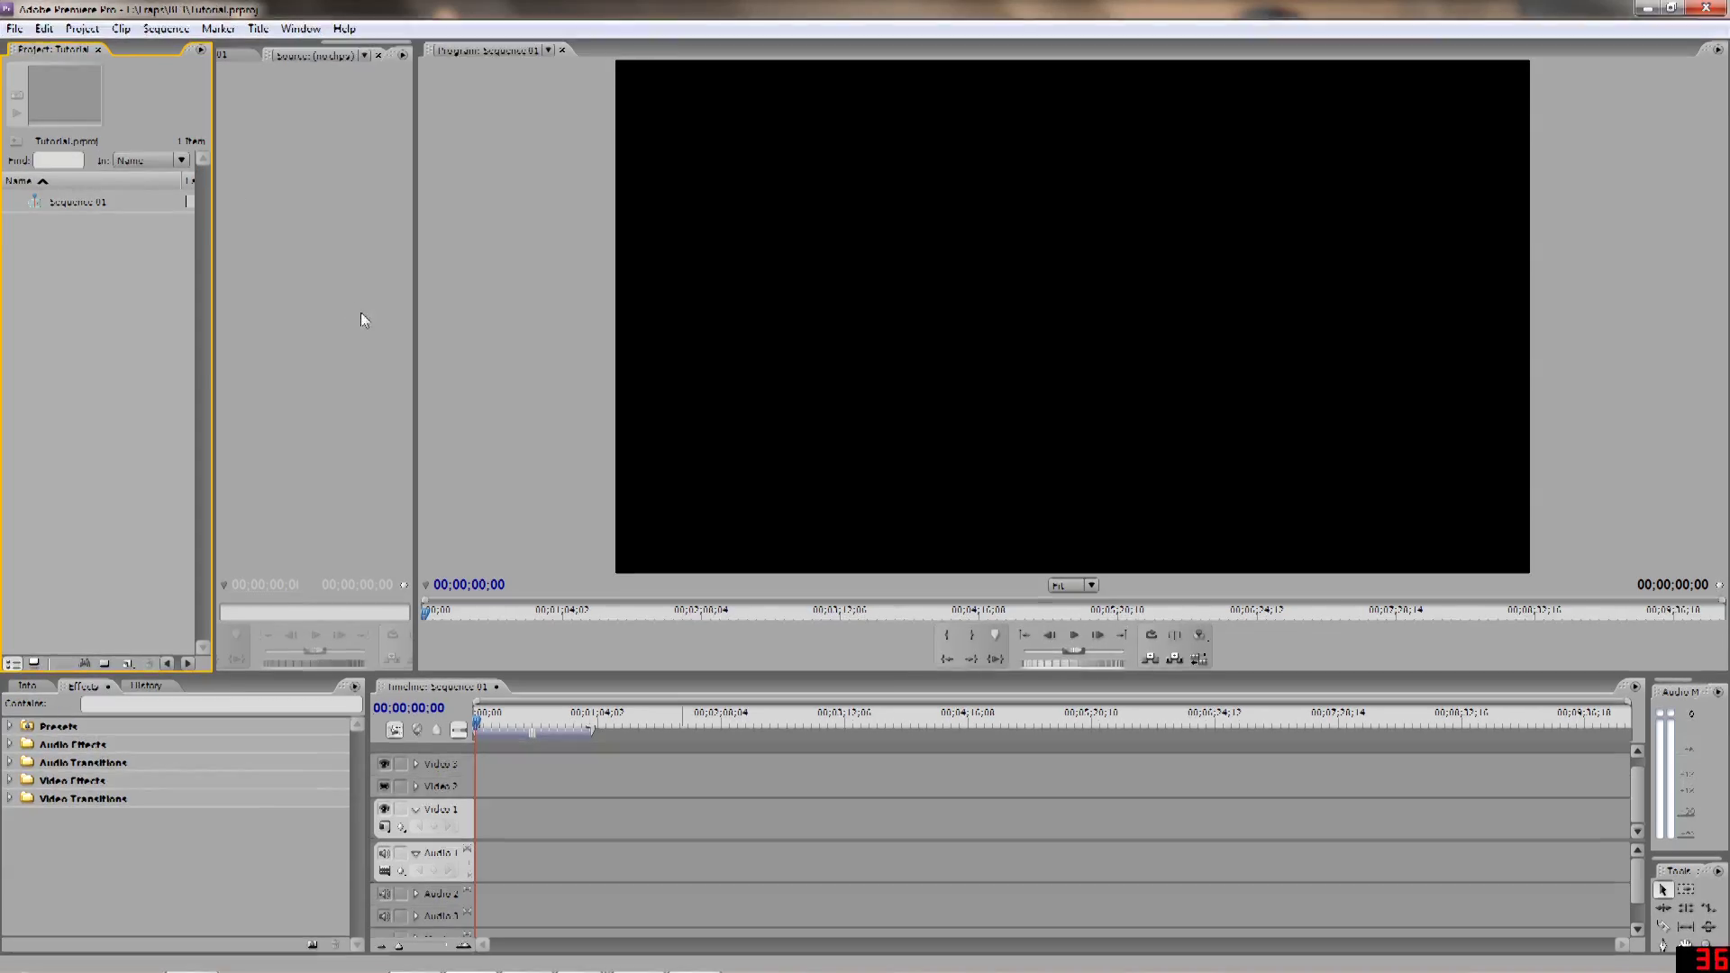
pyautogui.click(14, 29)
pyautogui.click(73, 318)
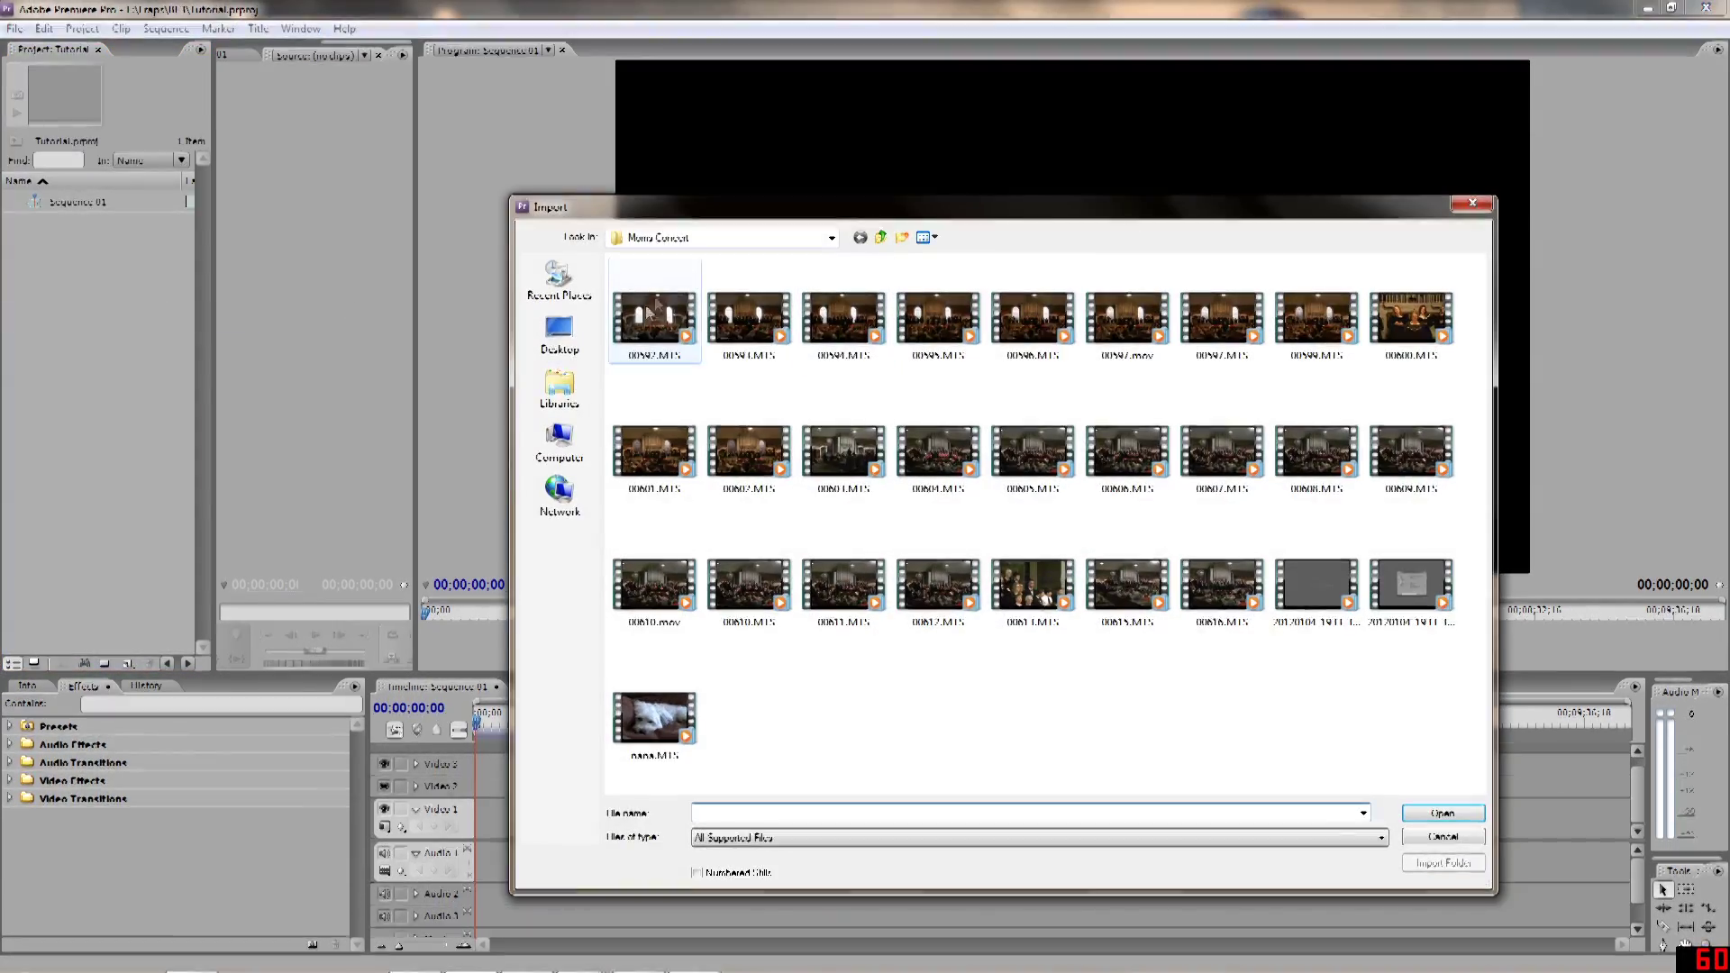
pyautogui.click(880, 238)
pyautogui.doubleClick(642, 387)
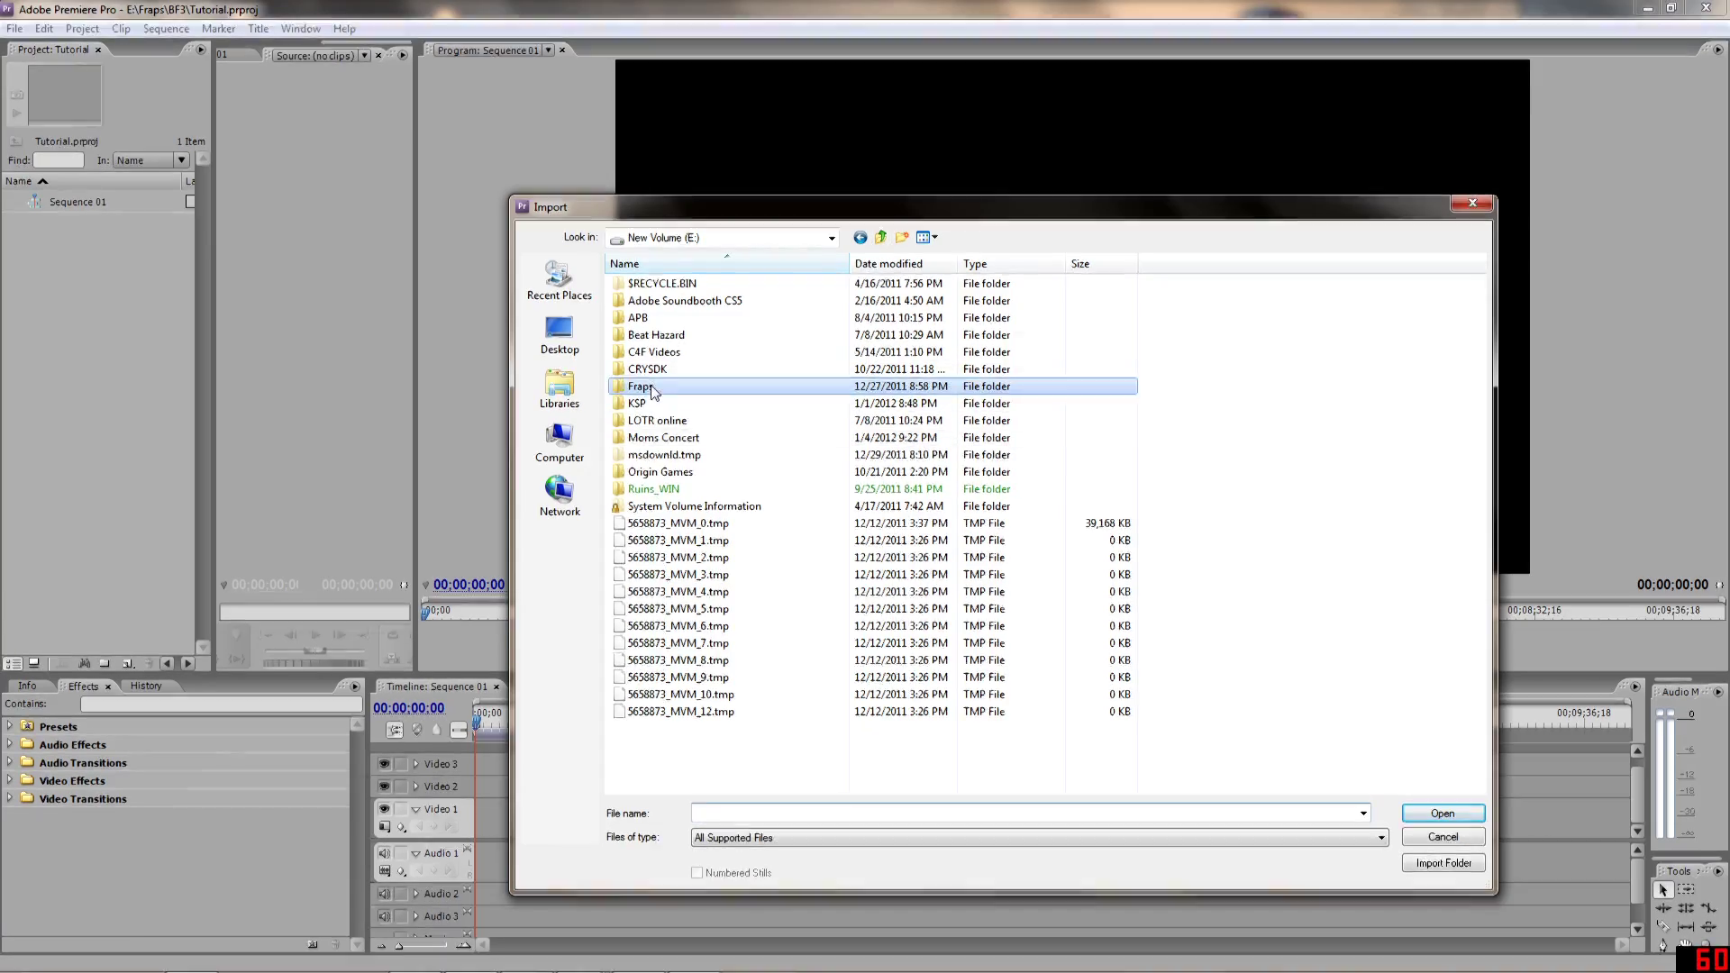
pyautogui.doubleClick(690, 411)
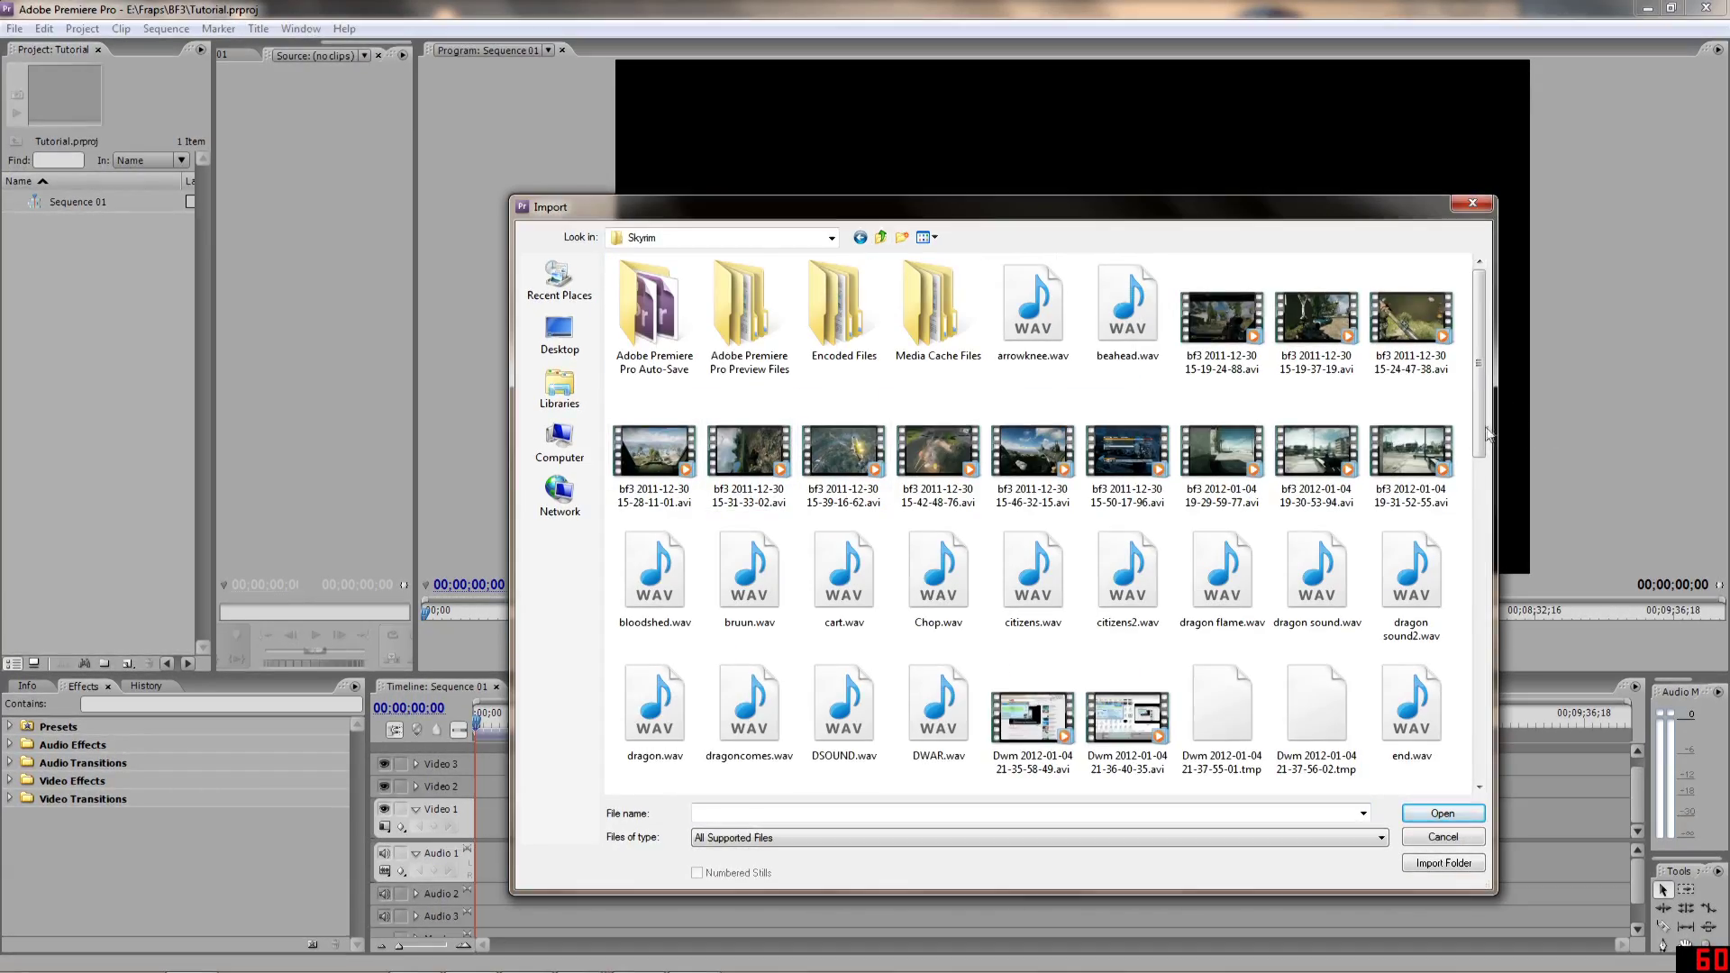
# - Import the three bf3 clips dated 2012-01-04, from 19-29-59-77 through 19-31-52-55
pyautogui.scroll(-2, 1442, 441)
pyautogui.scroll(2, 1352, 451)
pyautogui.click(1222, 451)
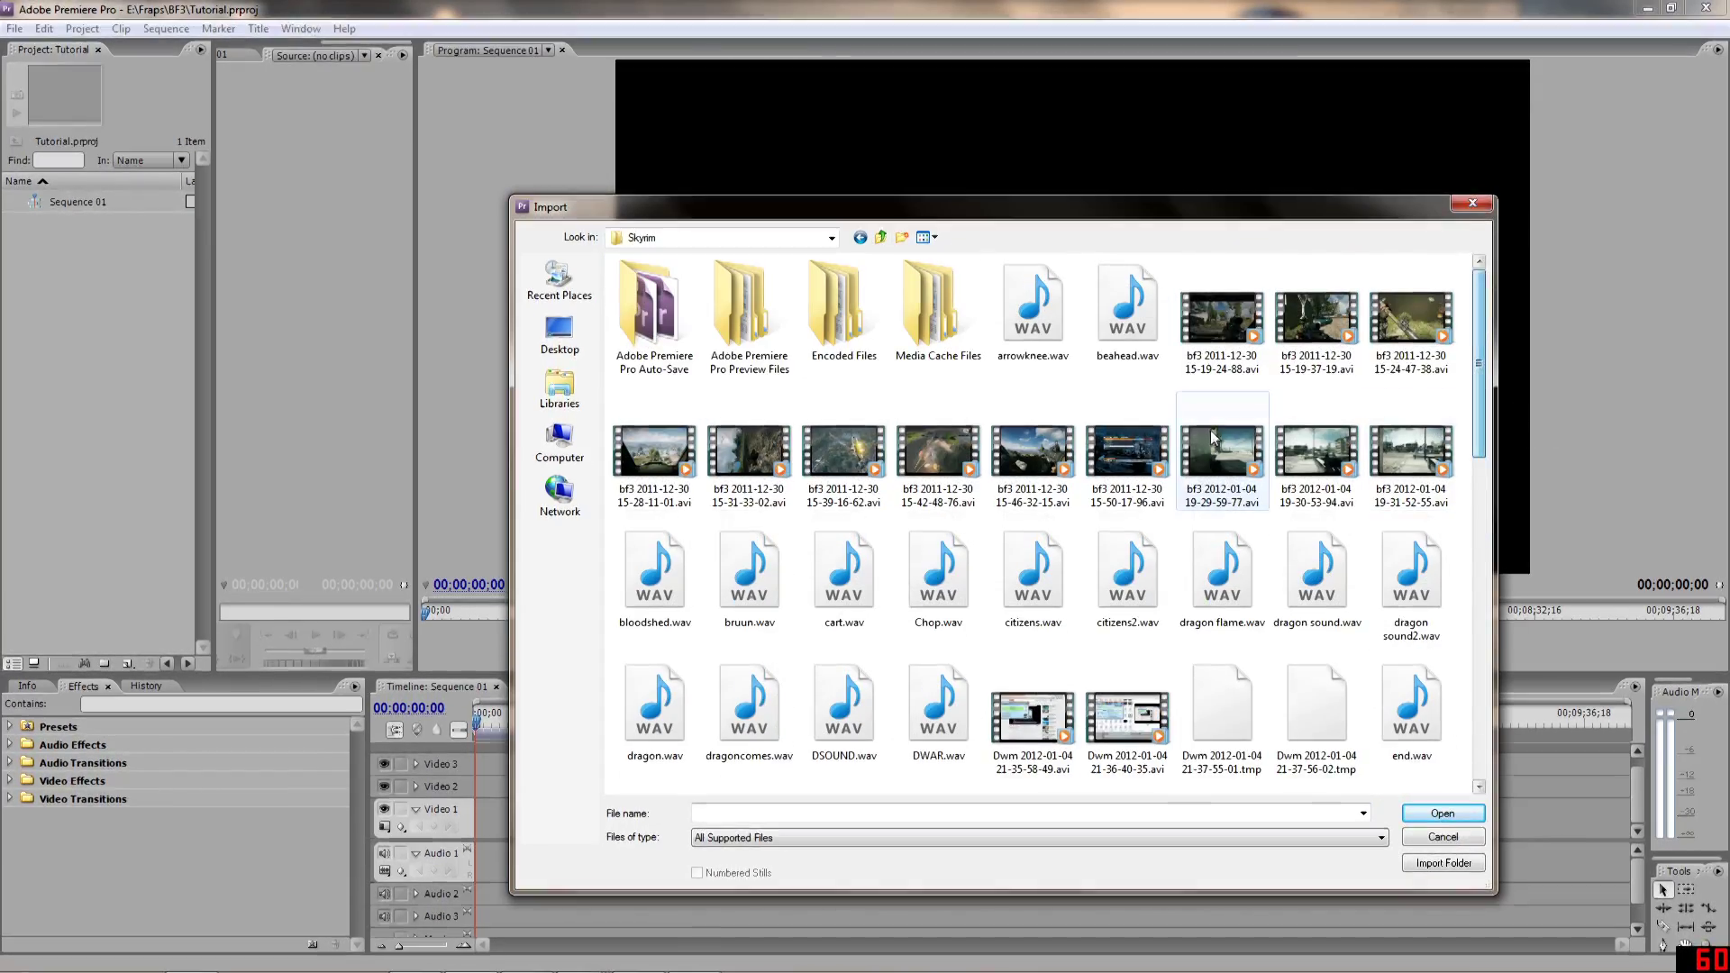
pyautogui.keyDown('shift'); pyautogui.click(1395, 468); pyautogui.keyUp('shift')
pyautogui.click(1441, 814)
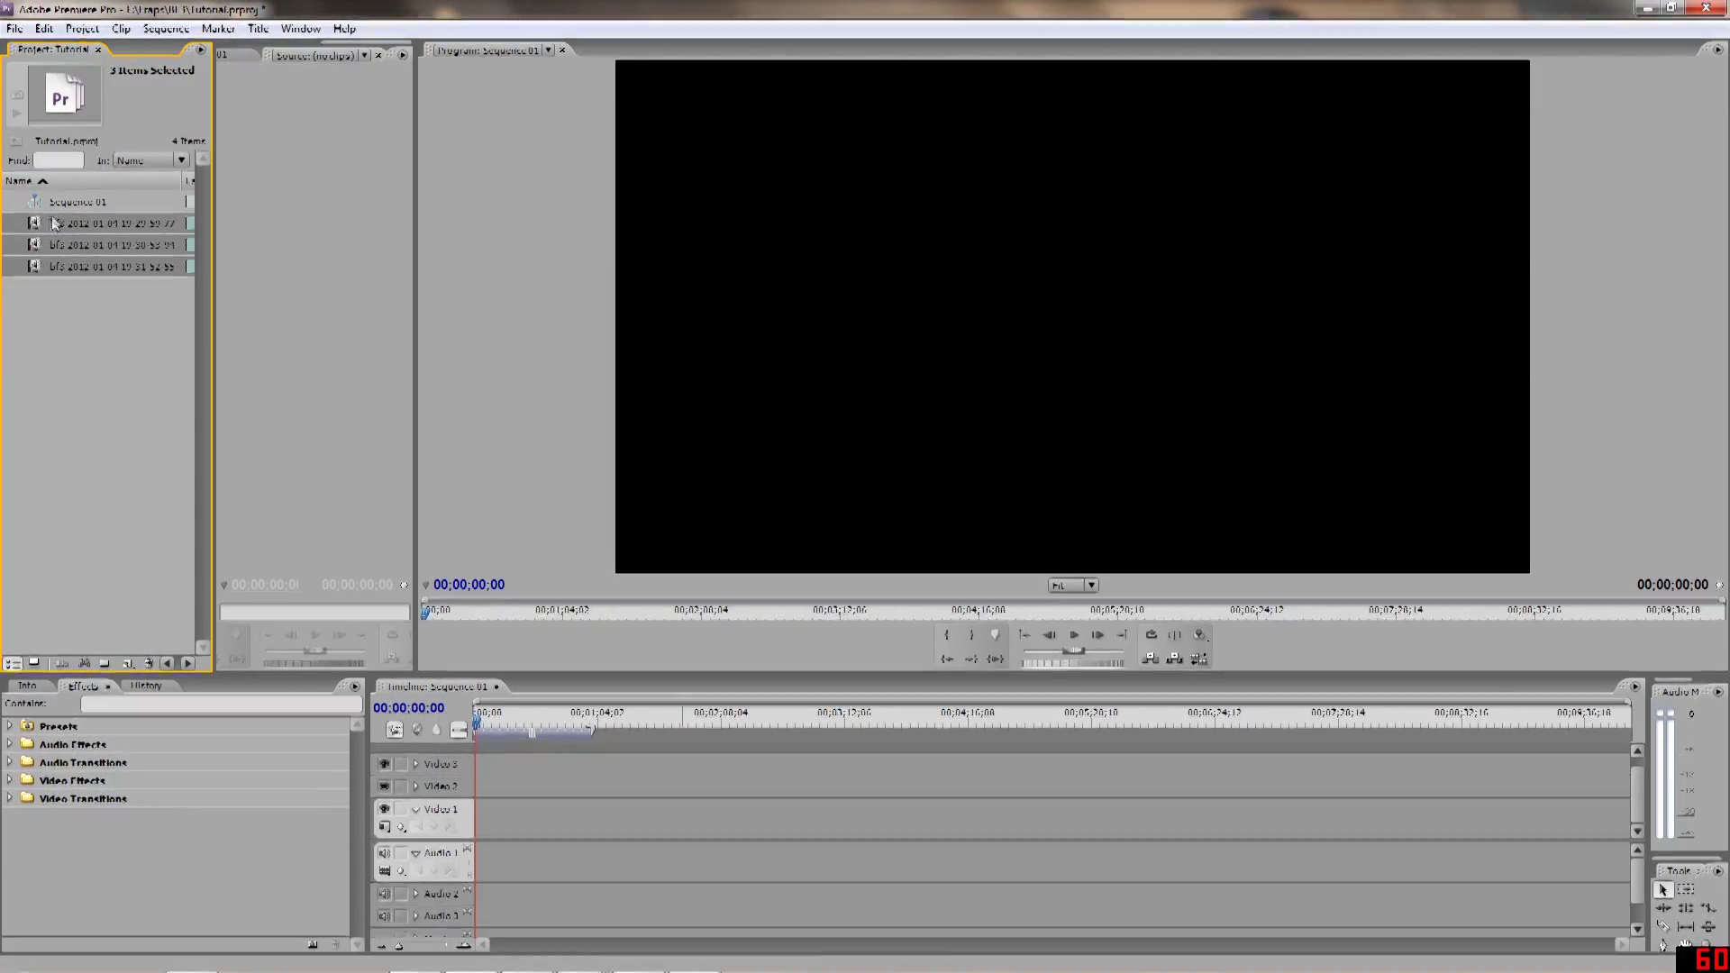
# - Place the three imported clips on Video 1 at the start of Sequence 01 and play the sequence from the beginning
pyautogui.moveTo(55, 223); pyautogui.dragTo(491, 826)
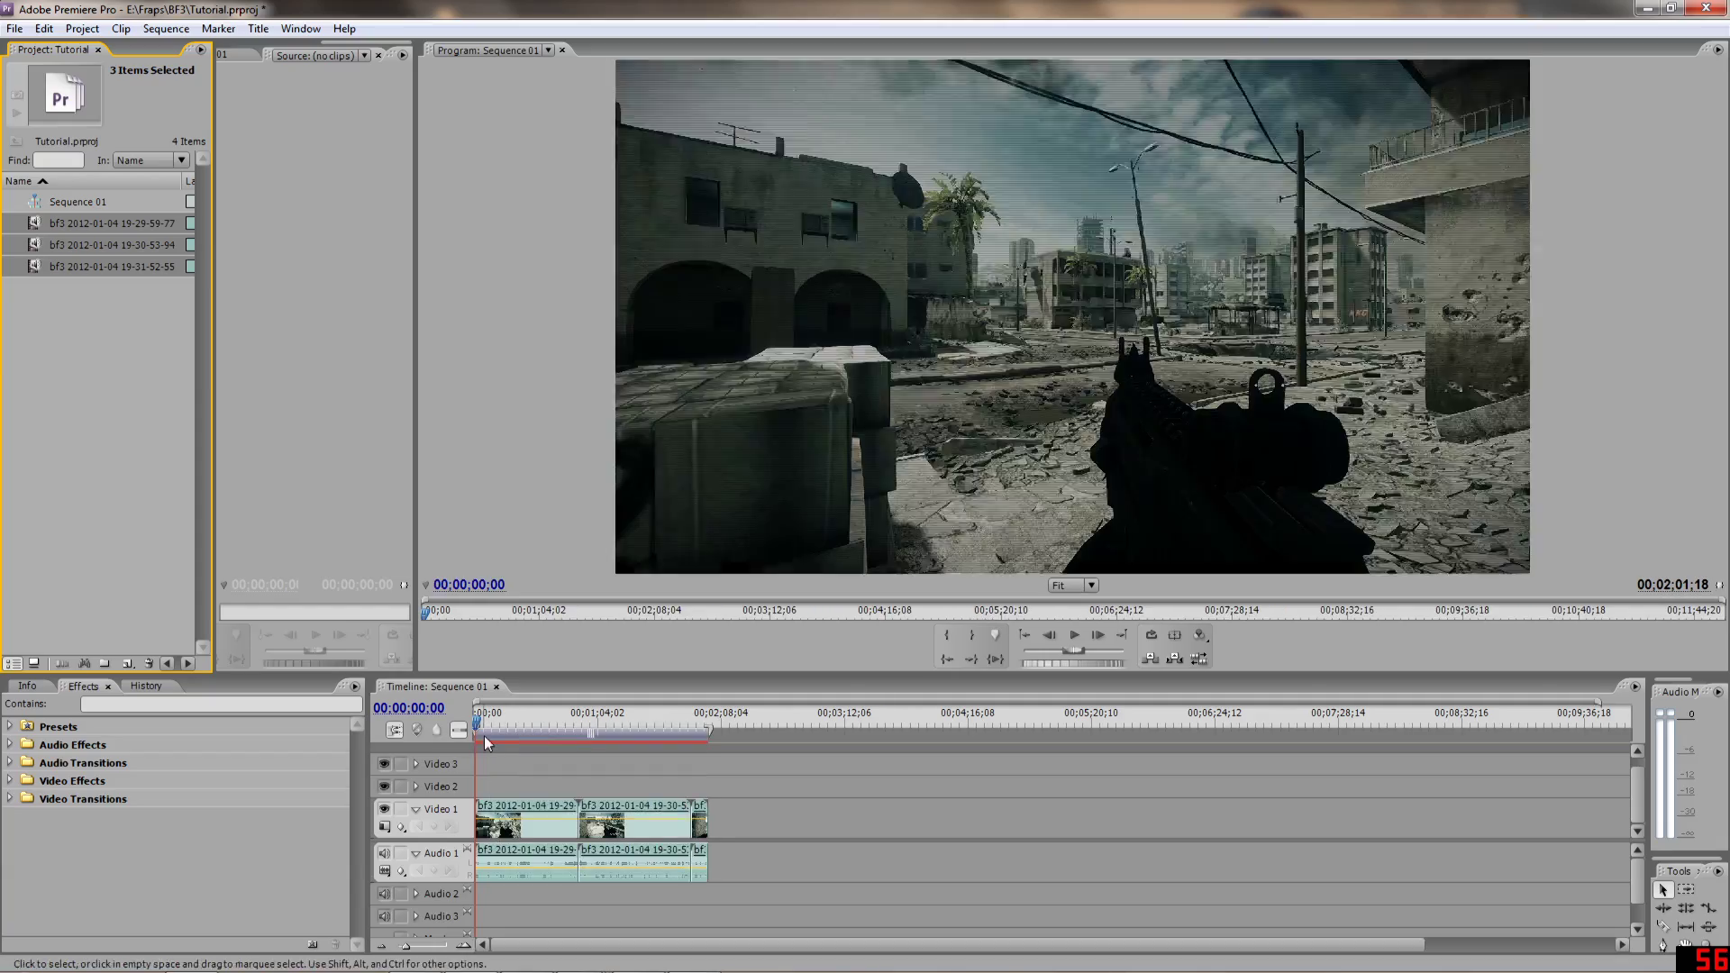
pyautogui.click(474, 720)
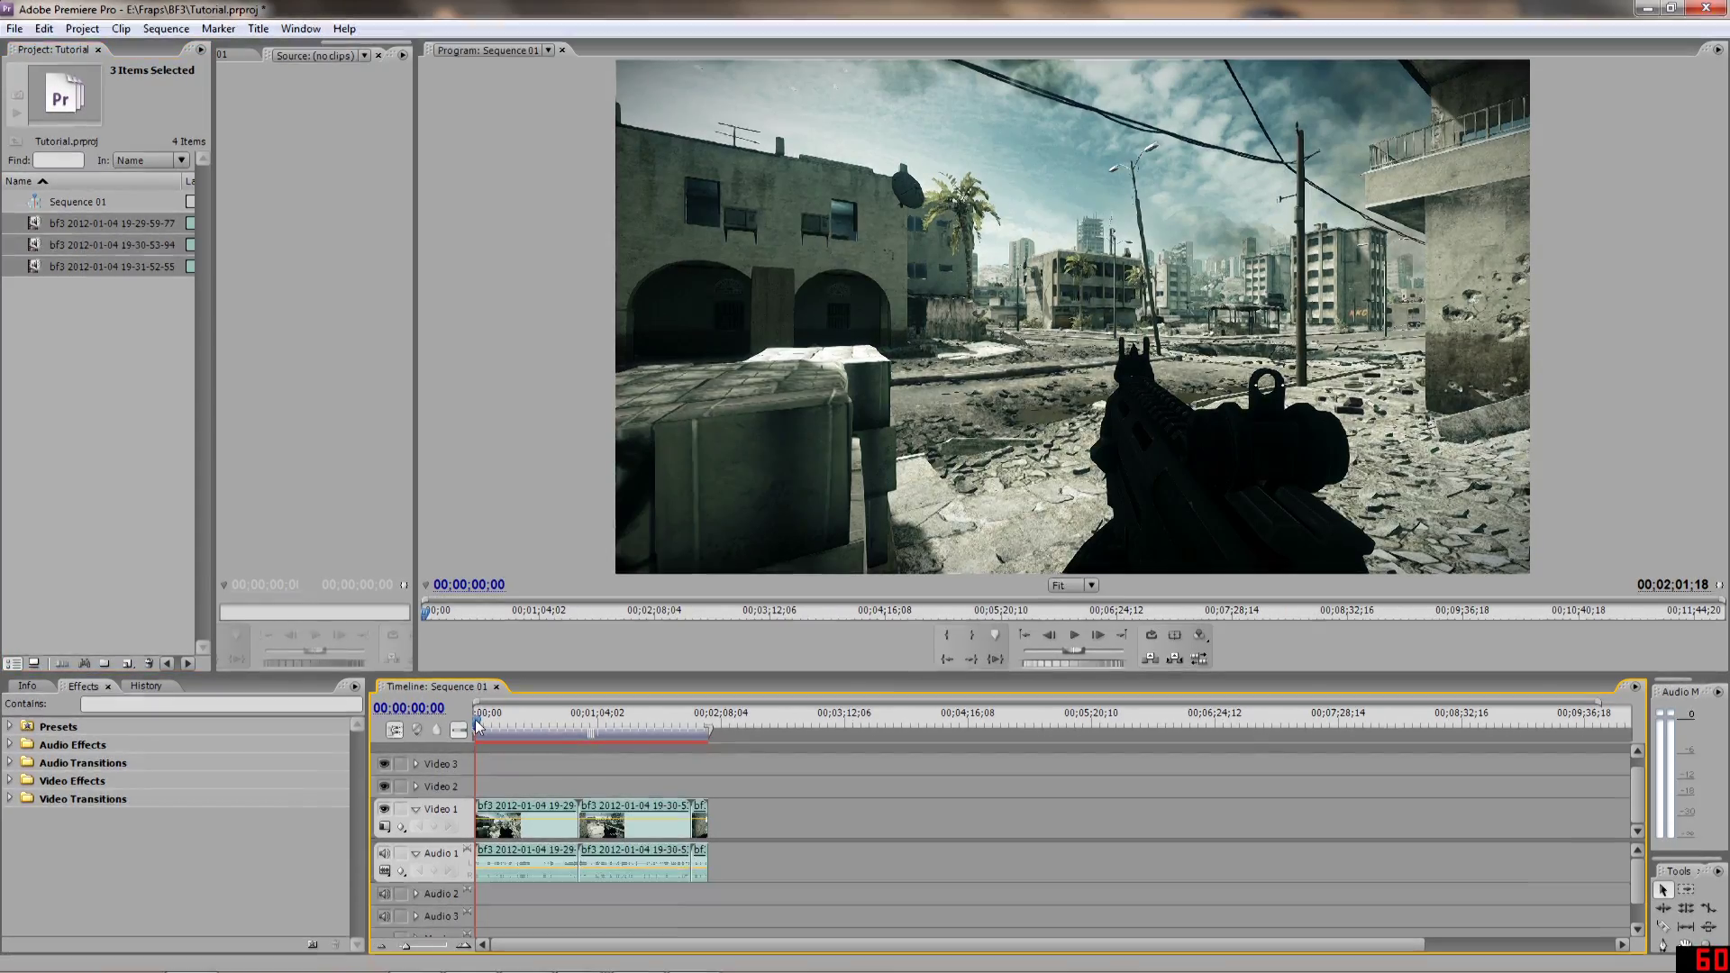
pyautogui.click(1074, 635)
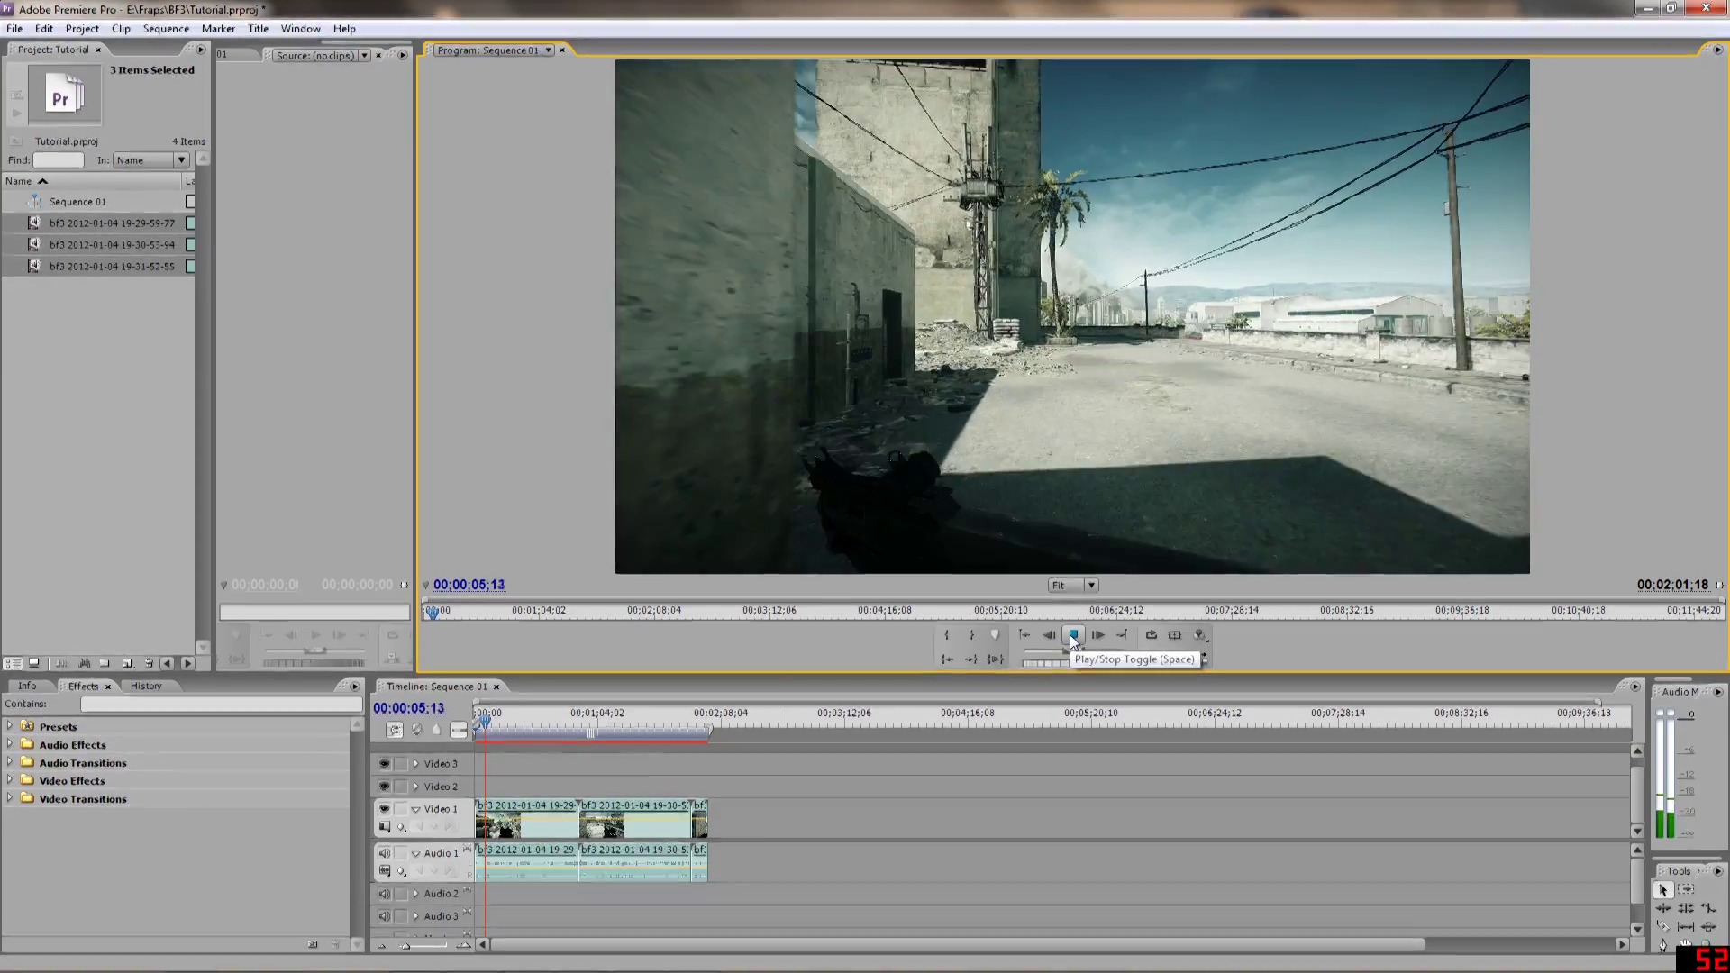
# - Split the first clip at 00;00;20;03, delete the part before the cut, and shift the remaining clips to the sequence start
pyautogui.click(510, 729)
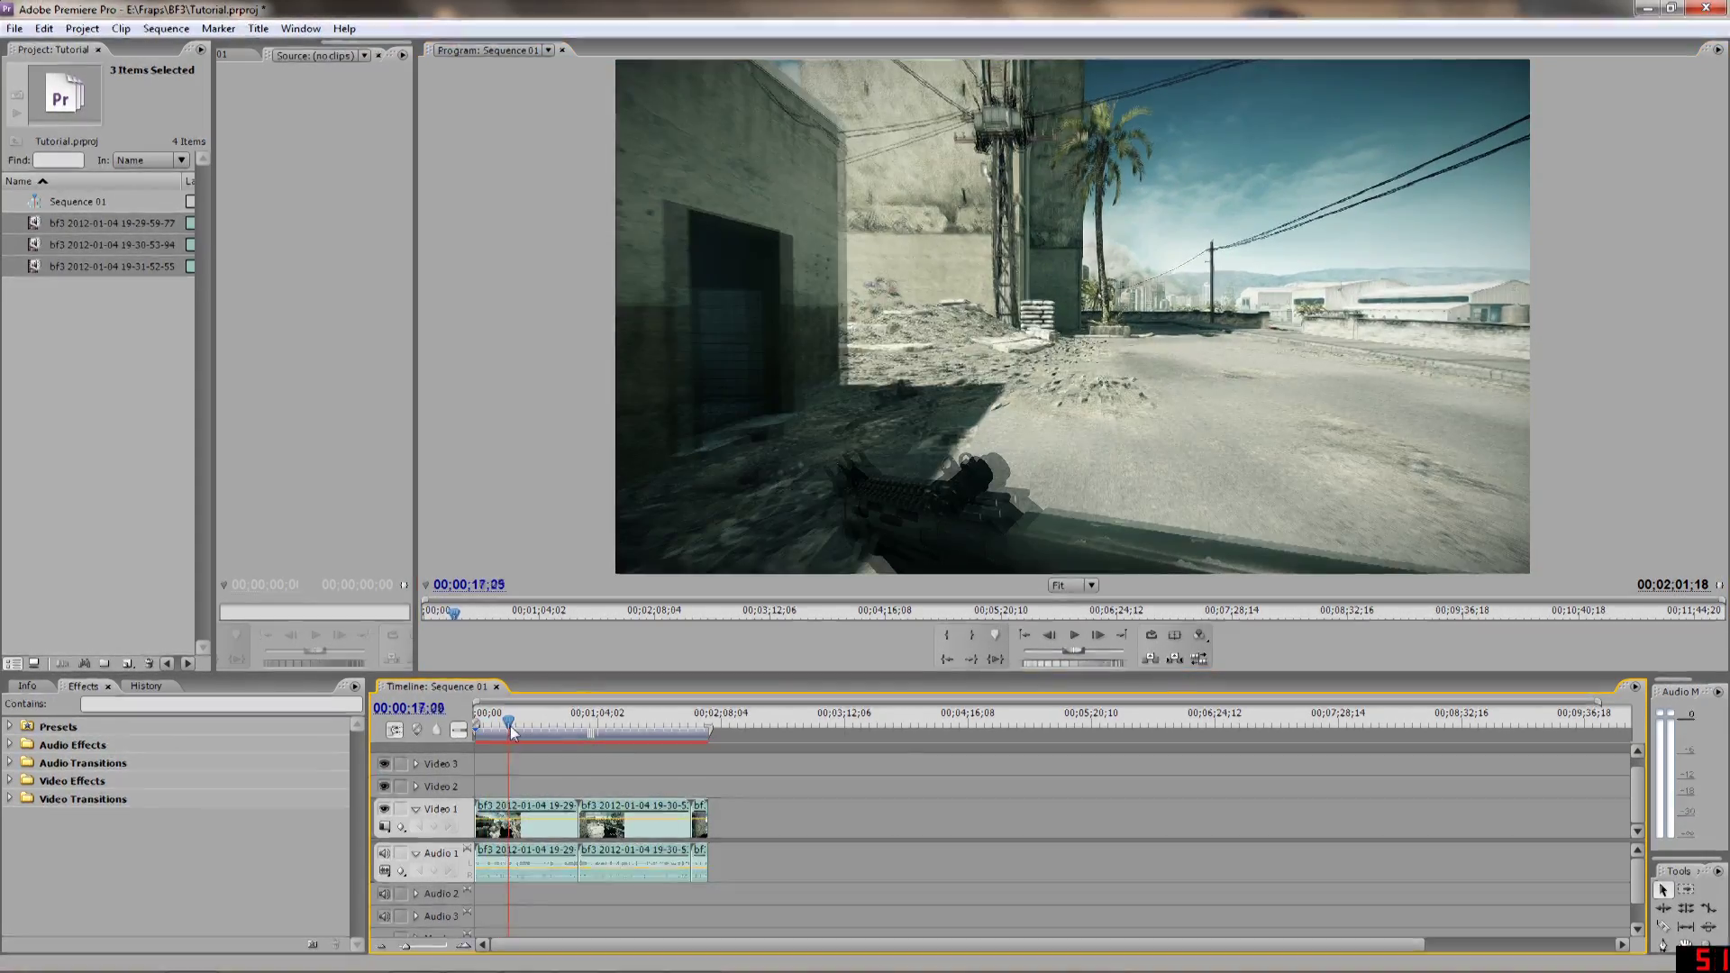
pyautogui.moveTo(510, 728); pyautogui.dragTo(516, 734)
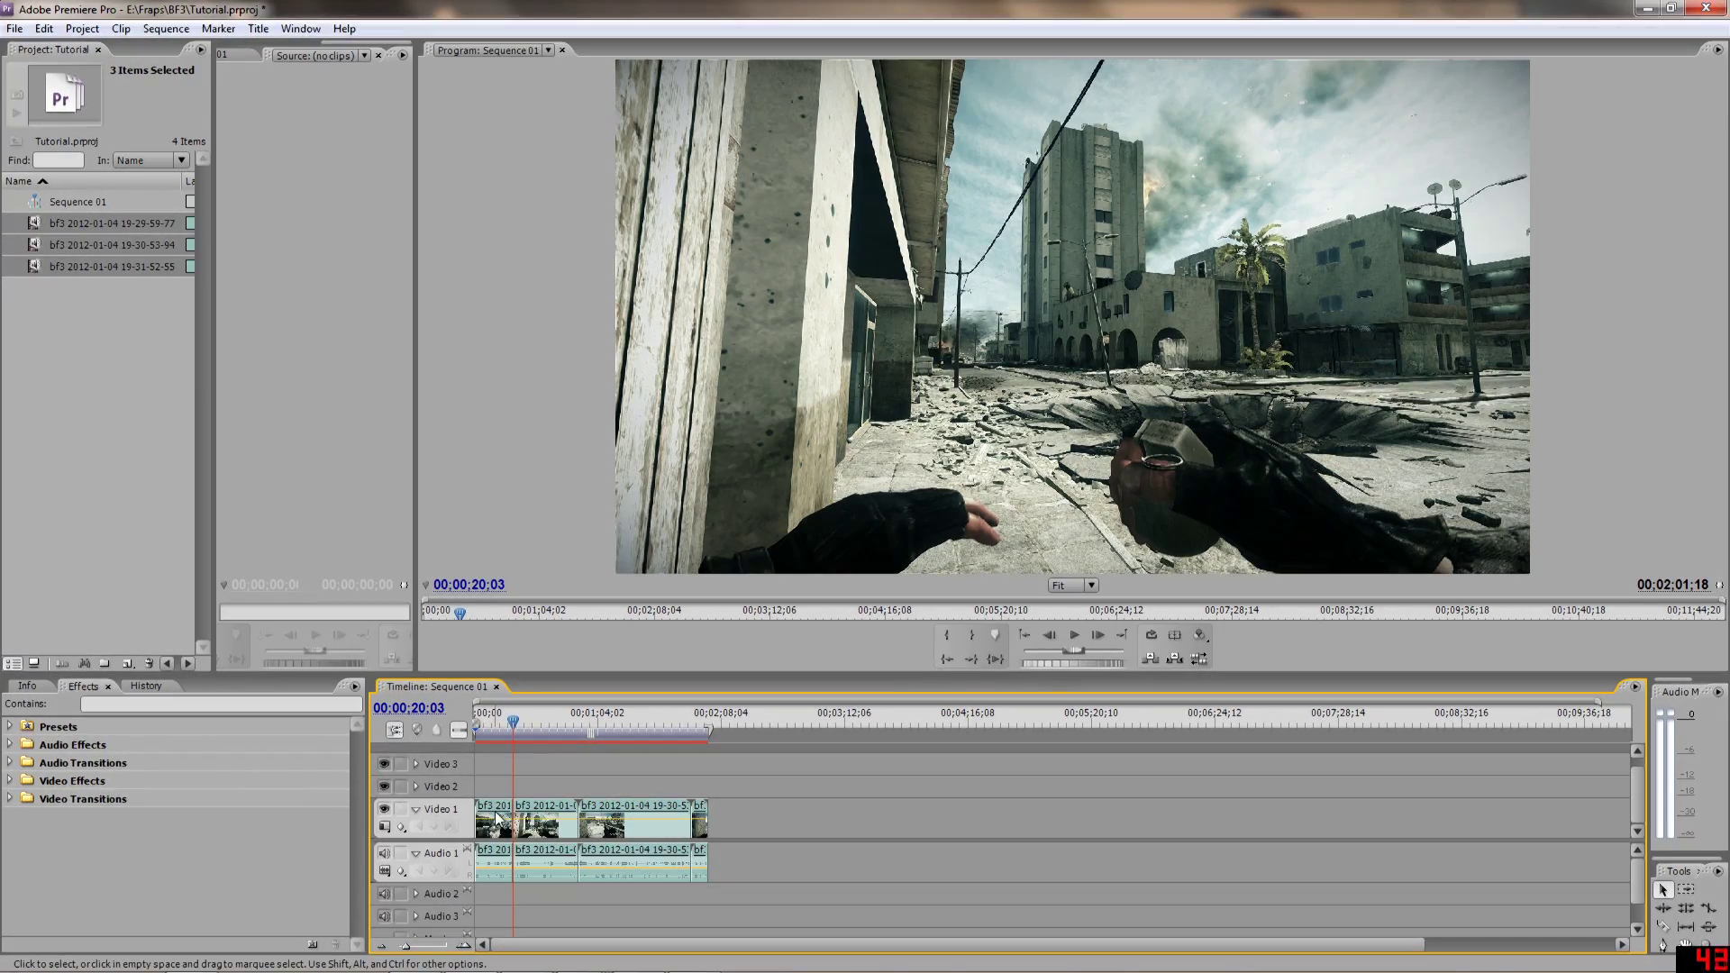
pyautogui.press('Delete')
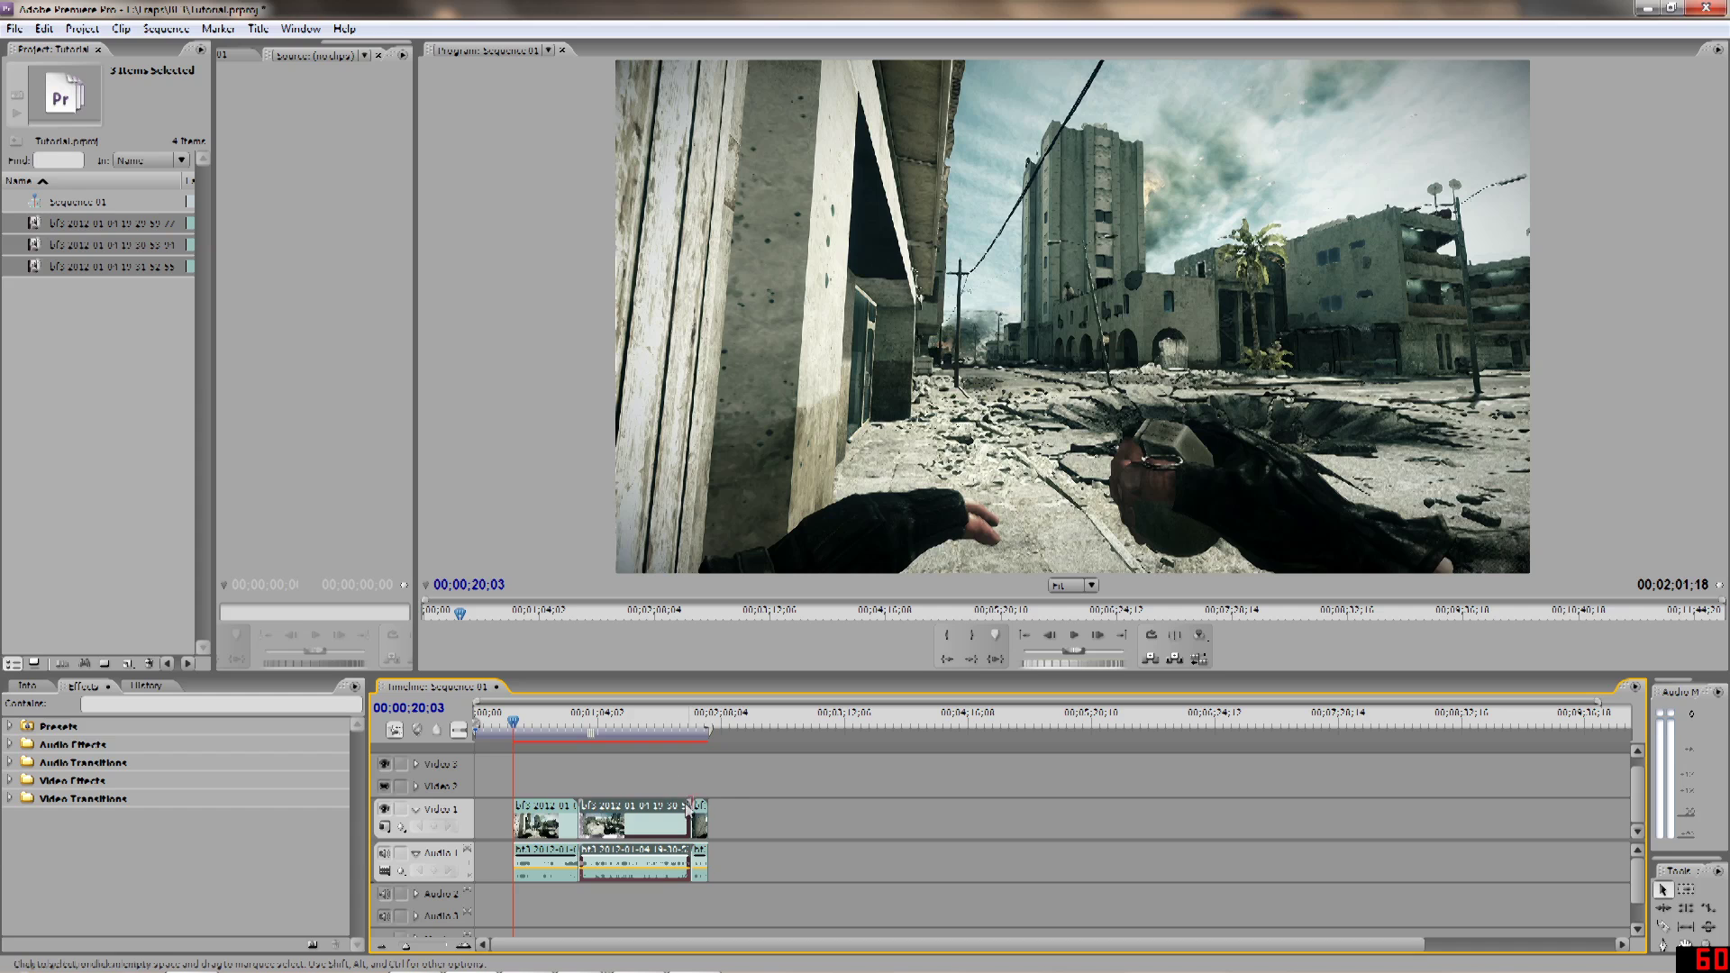
pyautogui.moveTo(541, 813); pyautogui.dragTo(503, 805)
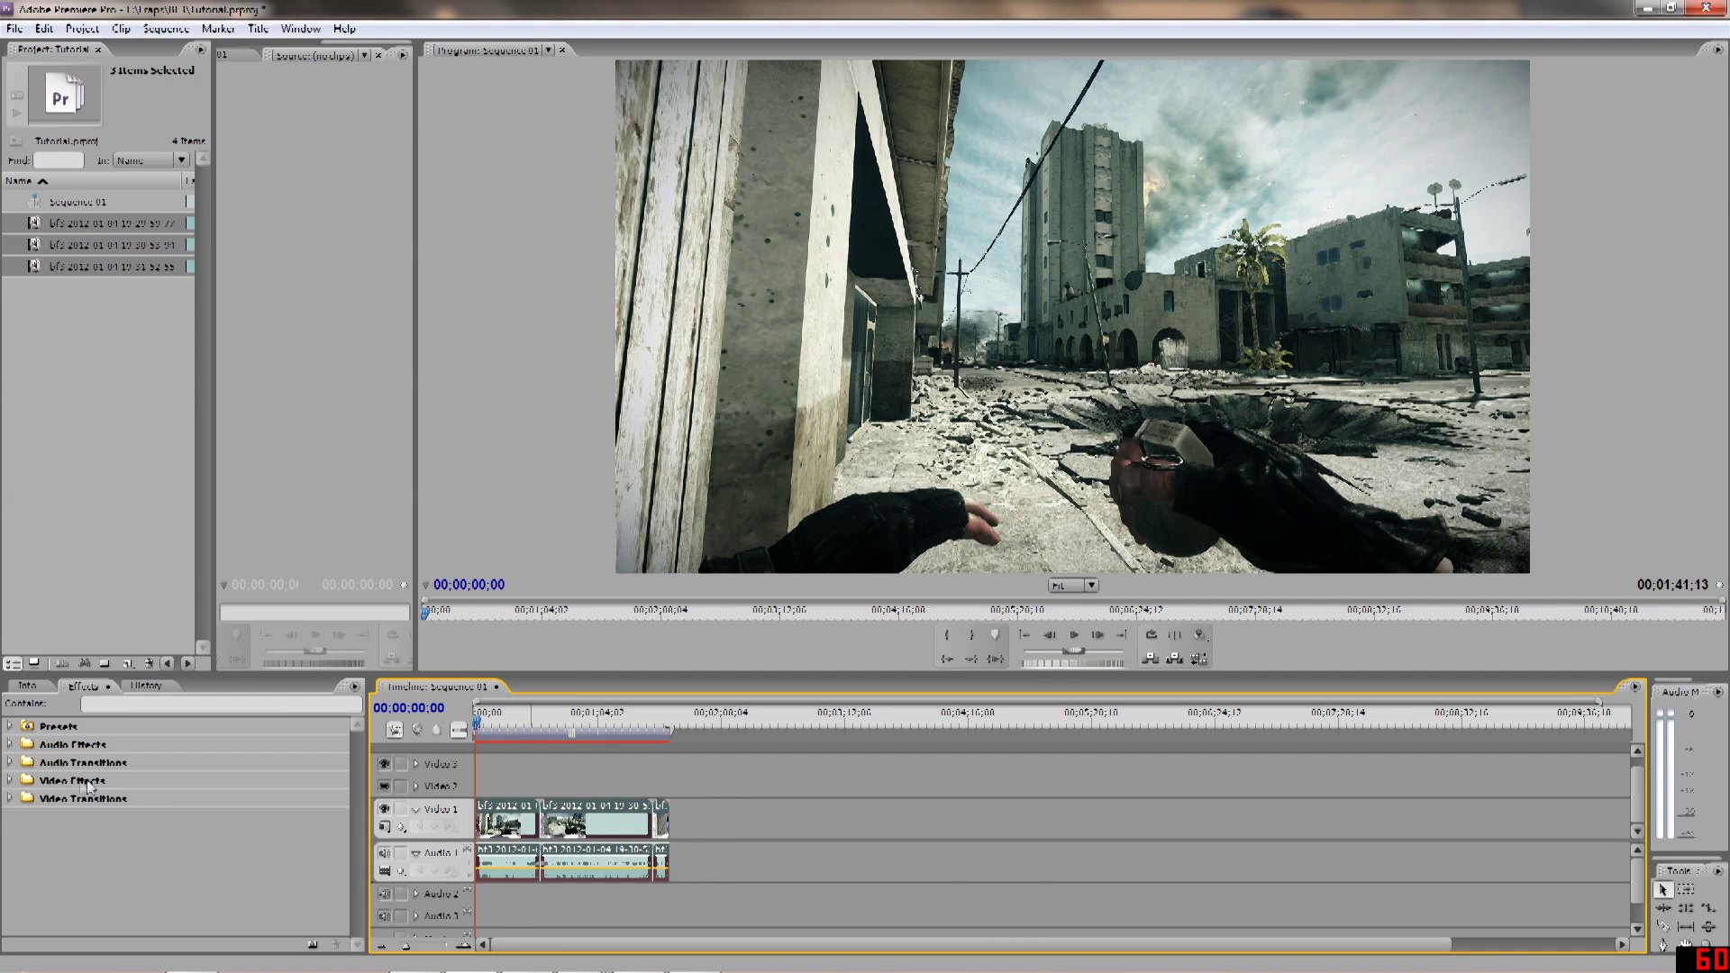
# - Apply the Crop effect from the Transform video effects to the first clip and show that clip's effect controls
pyautogui.click(11, 780)
pyautogui.scroll(-3, 342, 829)
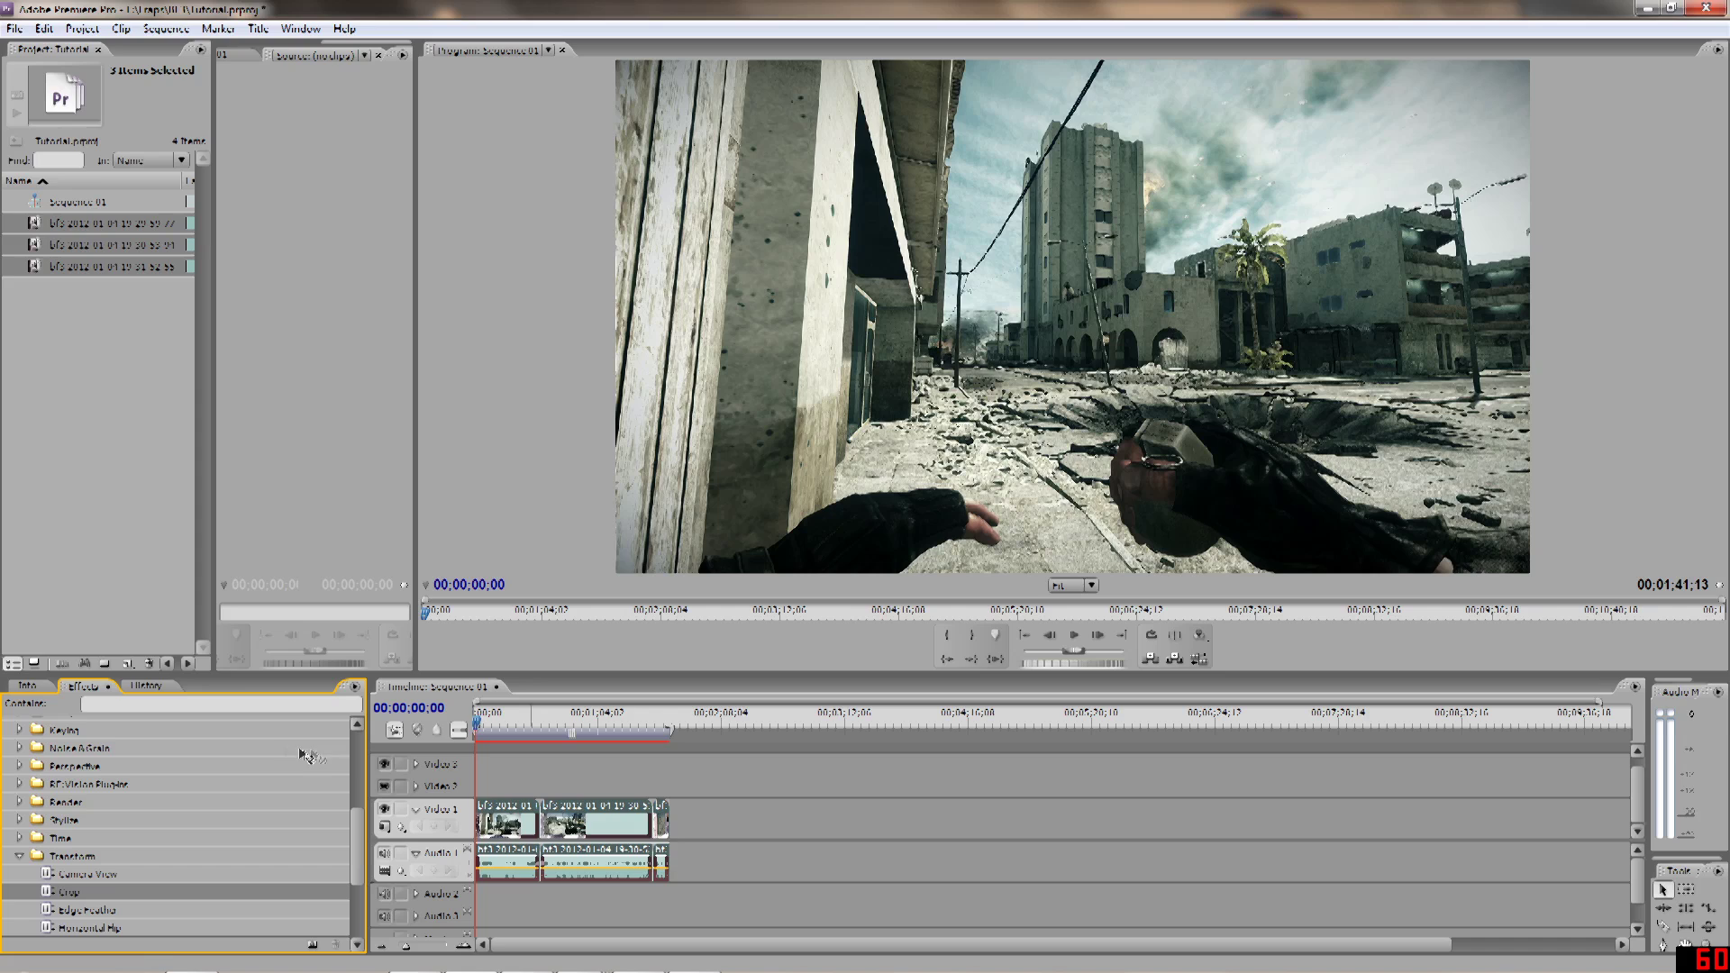
pyautogui.click(505, 808)
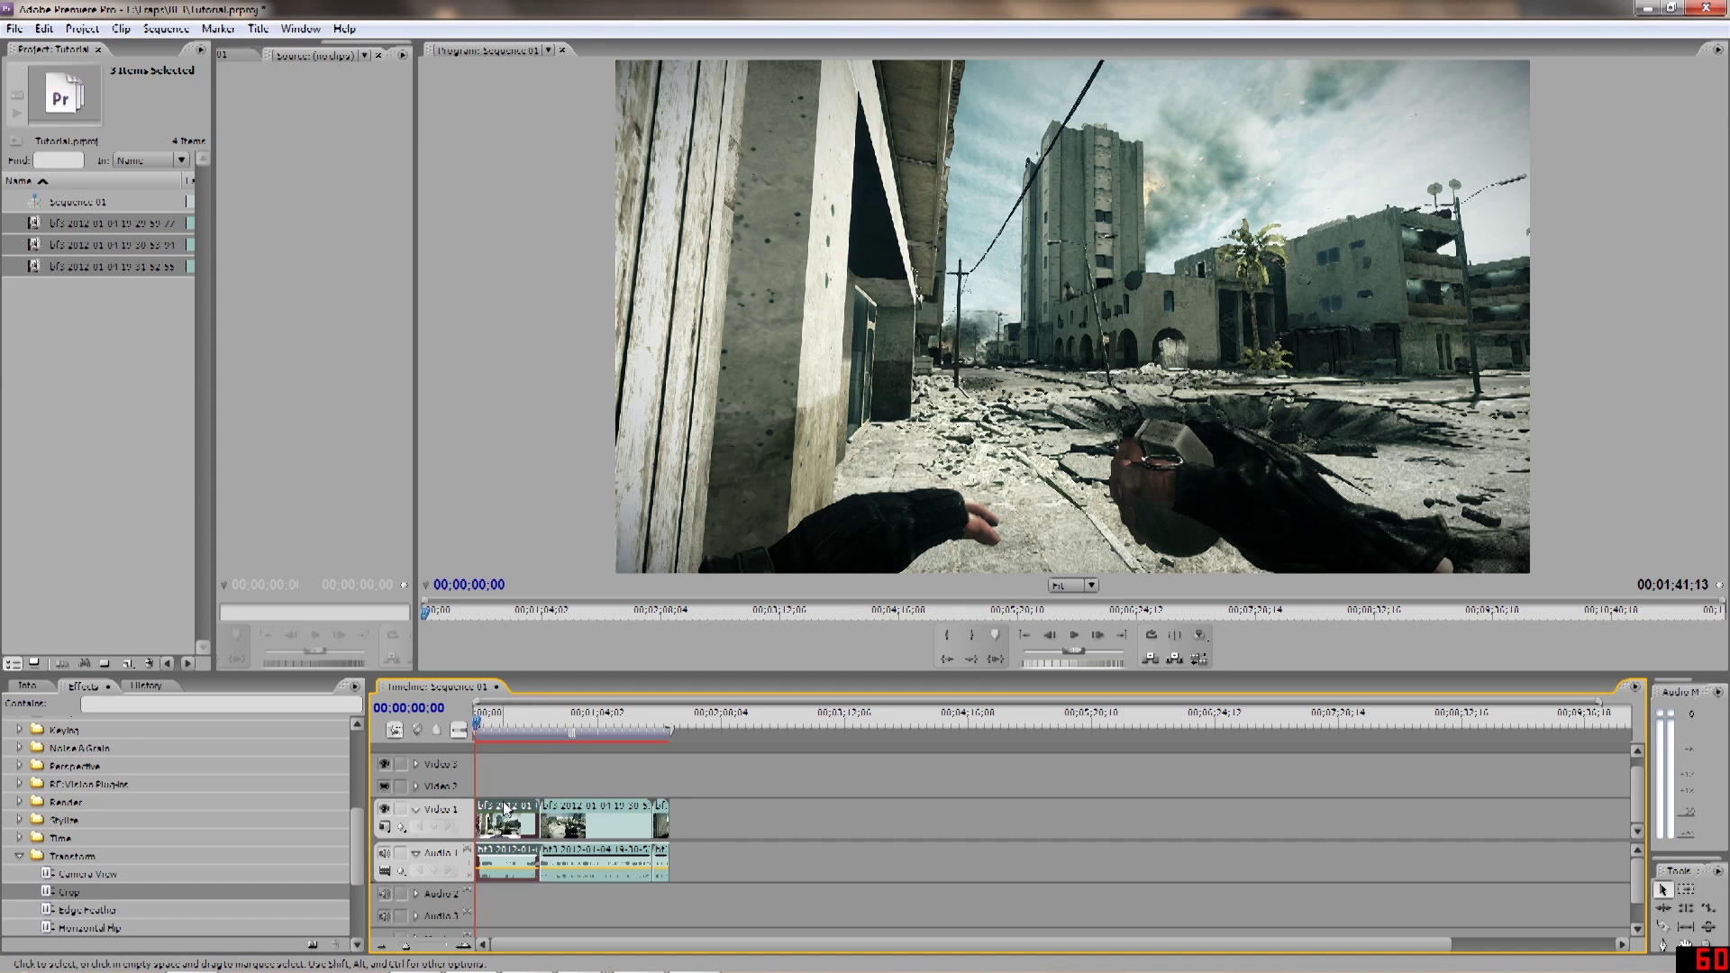
pyautogui.click(368, 55)
pyautogui.moveTo(418, 90); pyautogui.dragTo(1064, 130)
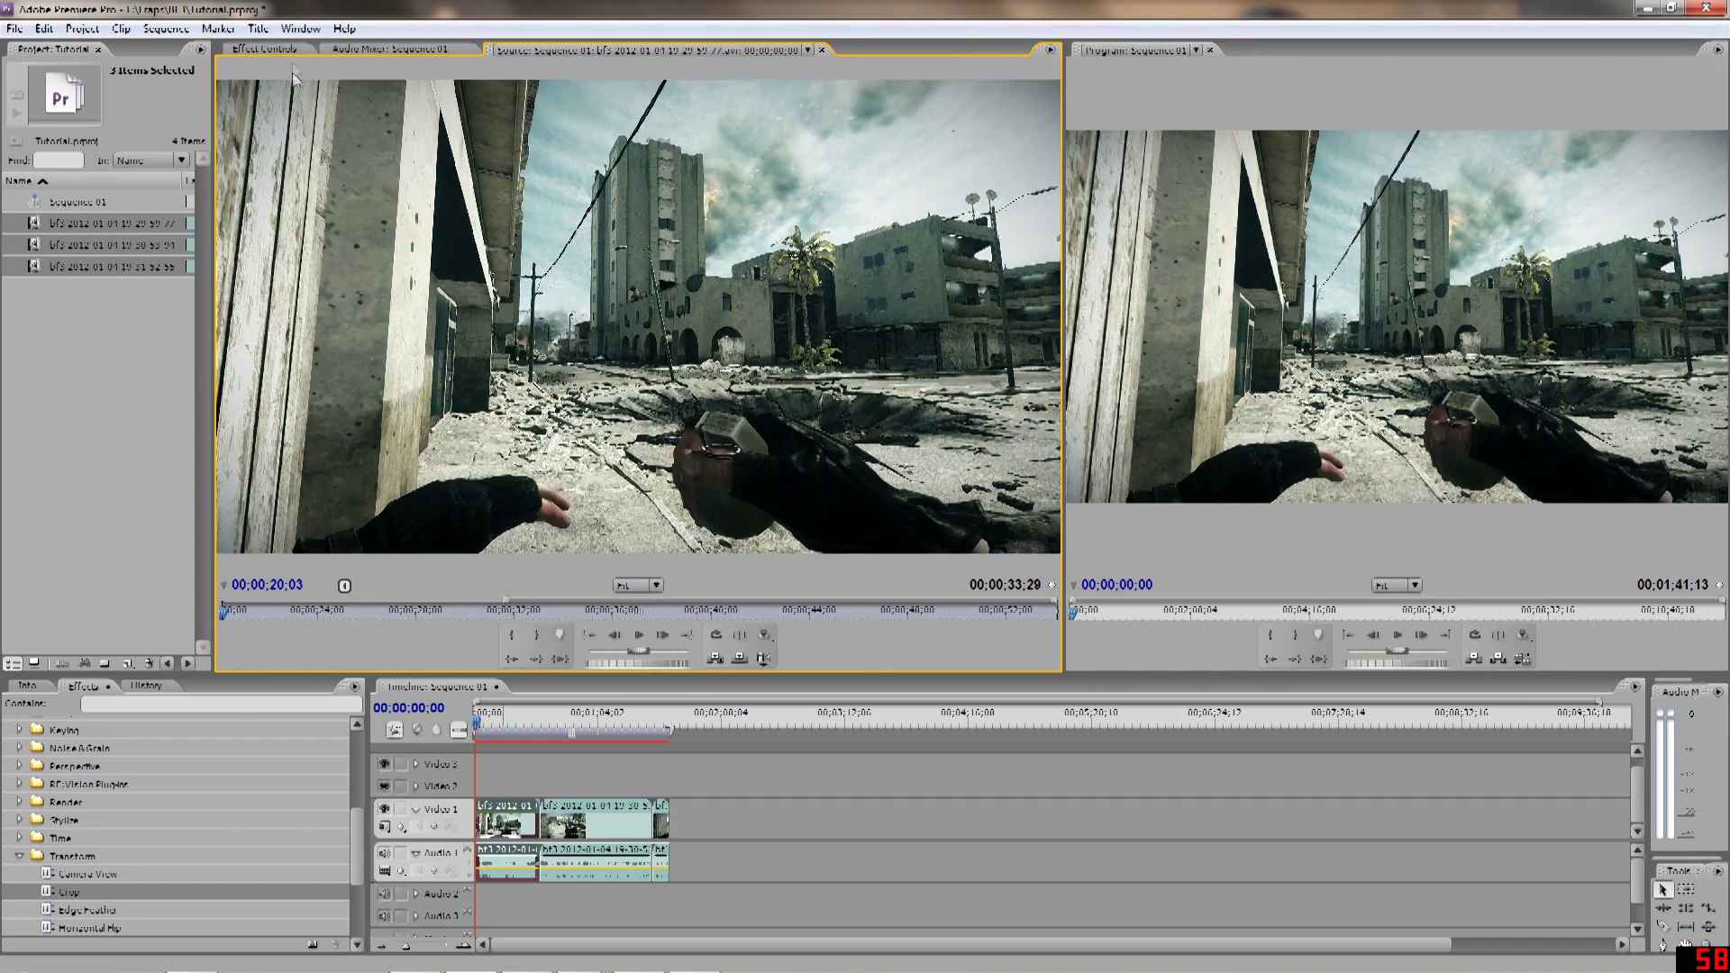
pyautogui.click(295, 52)
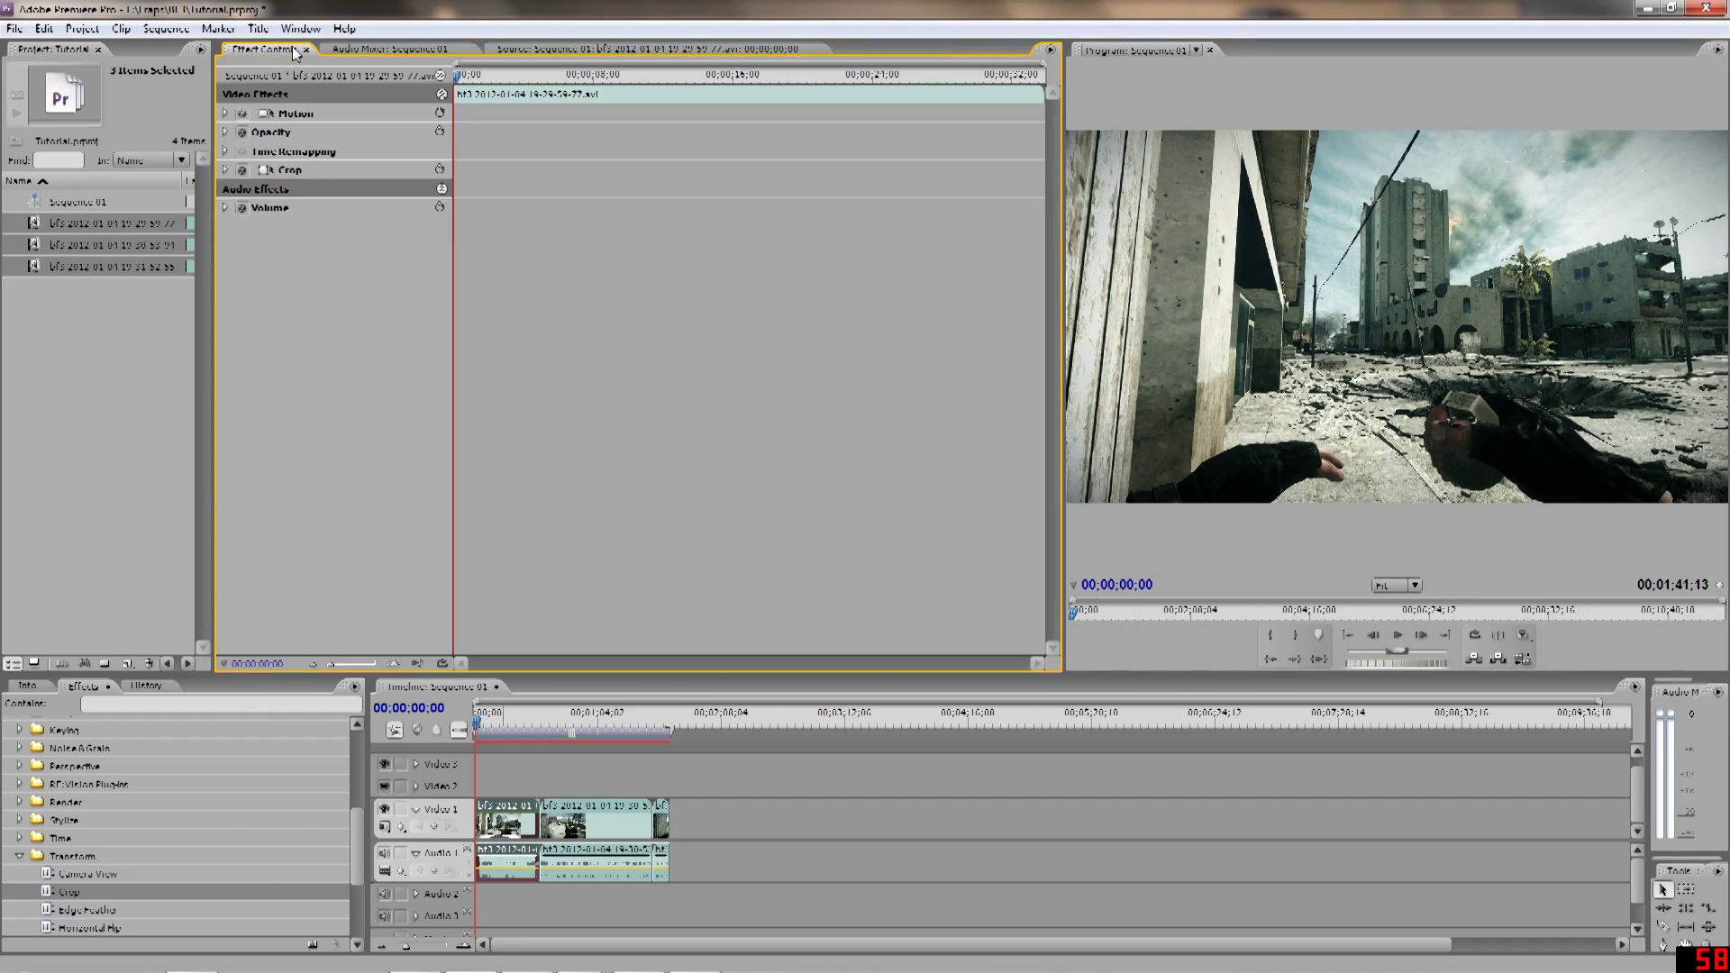
# - Crop the bottom of the first clip by 33%, enlarging the program preview to judge the result
pyautogui.click(225, 170)
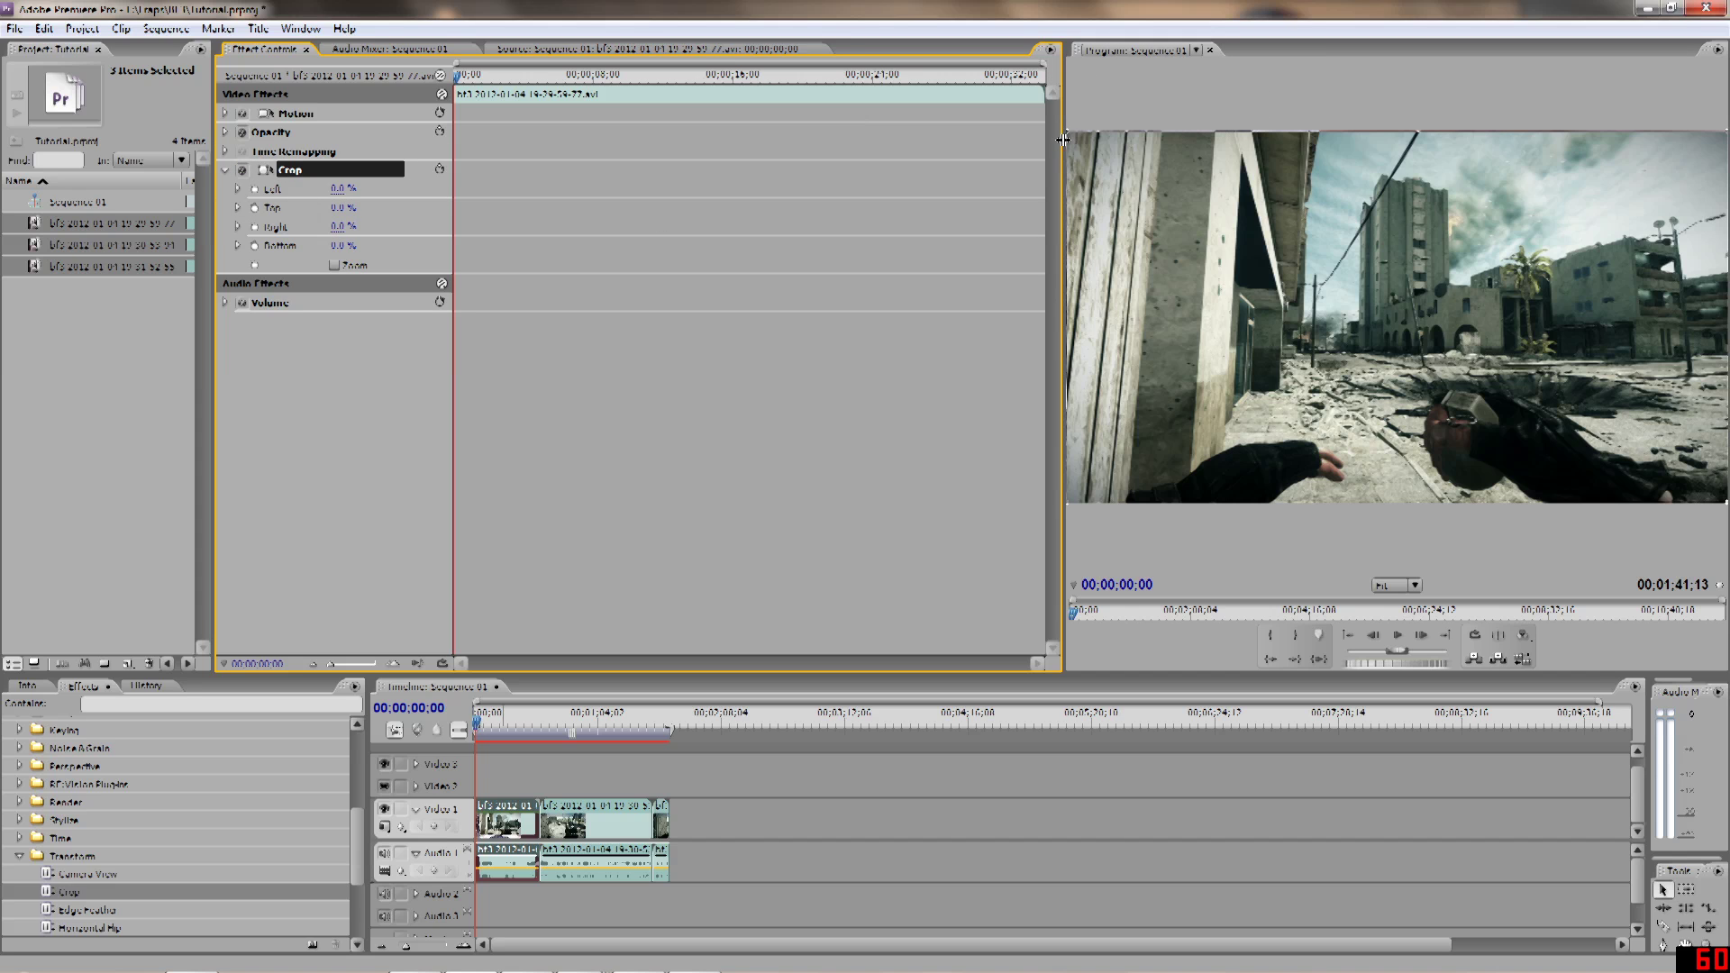
pyautogui.moveTo(1063, 140); pyautogui.dragTo(817, 145)
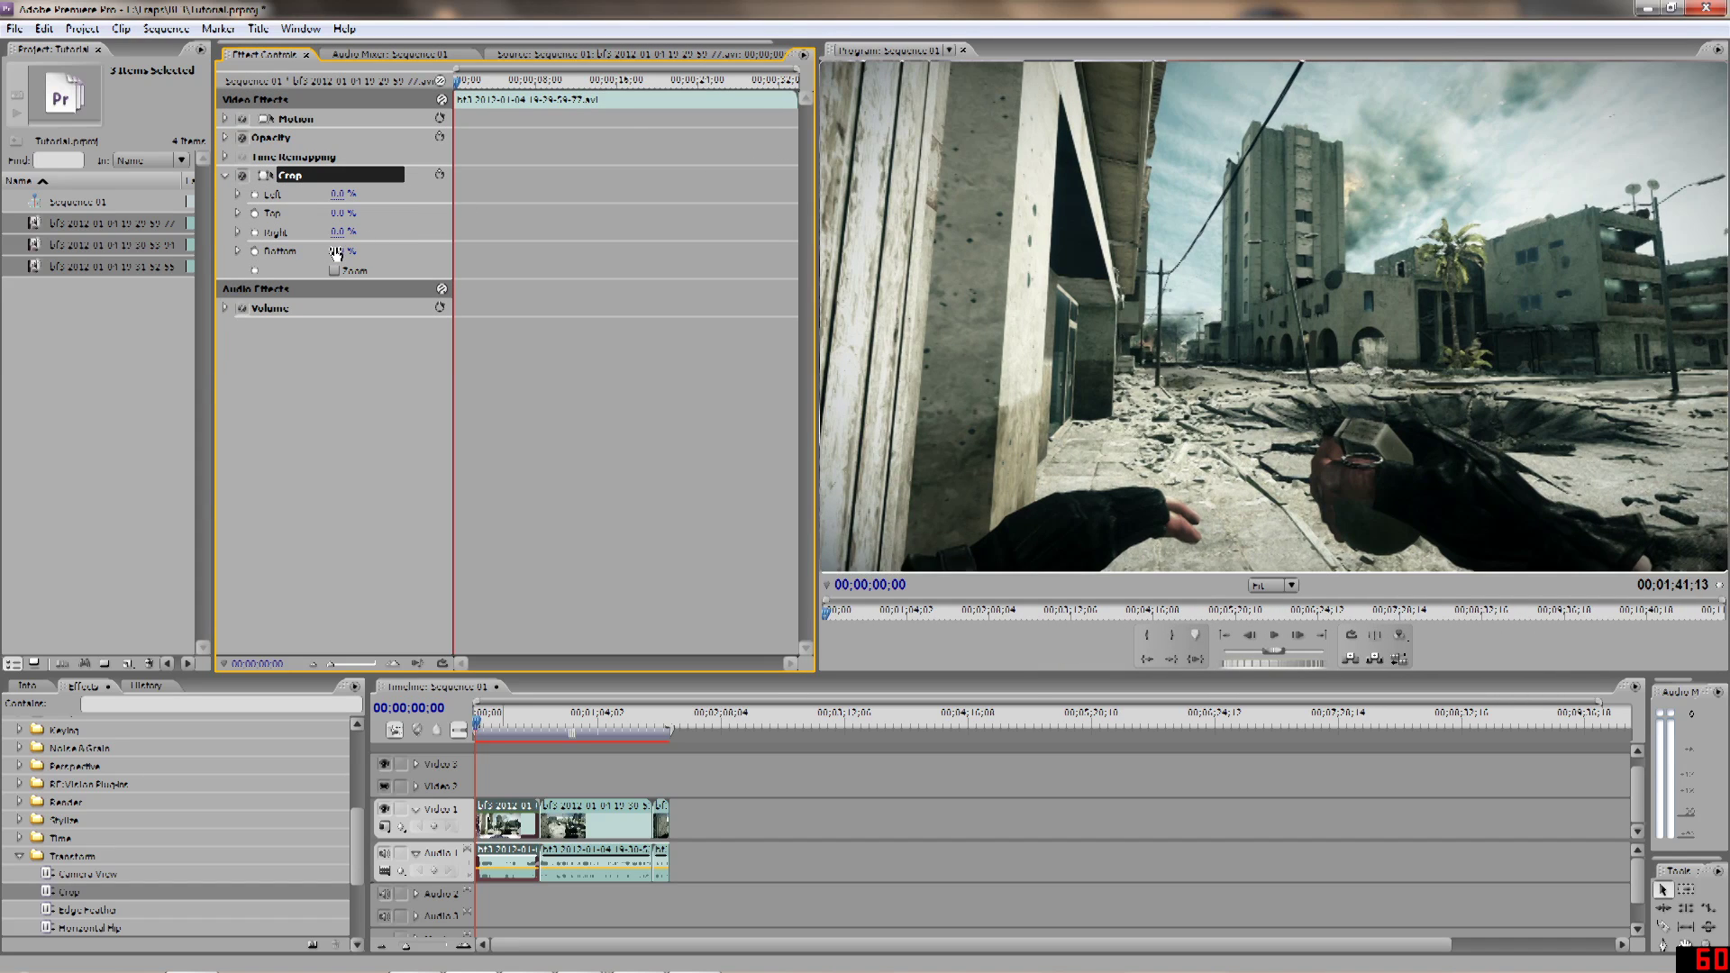
pyautogui.moveTo(335, 254); pyautogui.dragTo(462, 255)
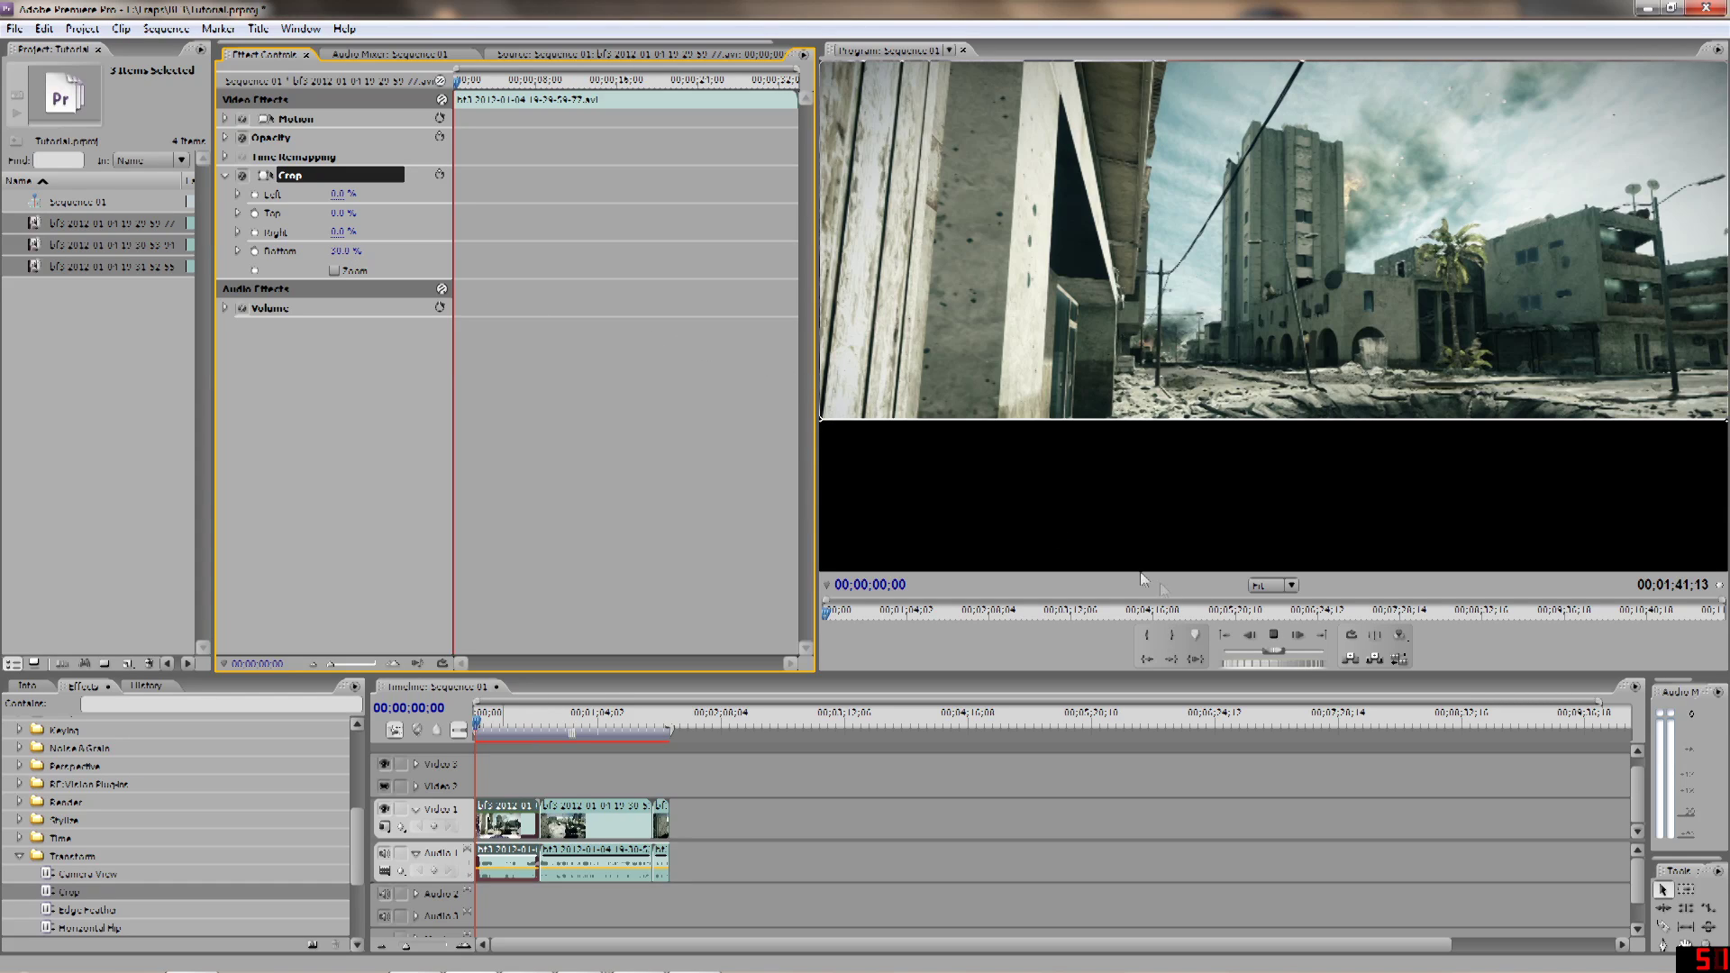
pyautogui.click(1272, 636)
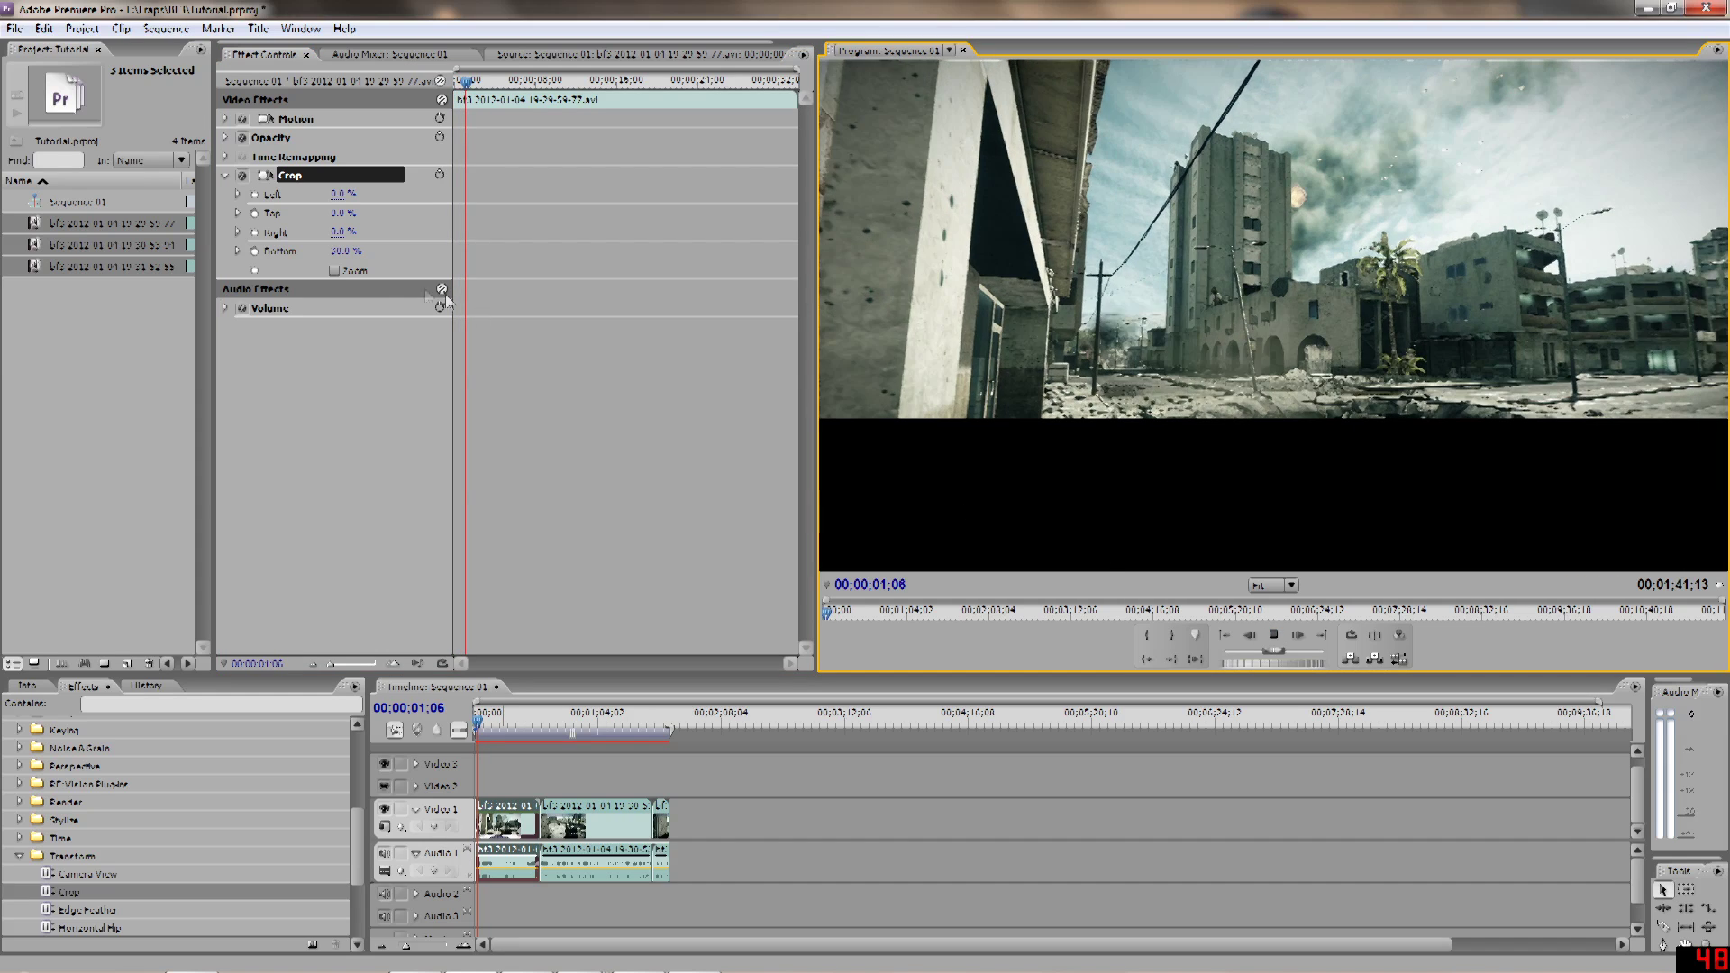
pyautogui.moveTo(346, 251); pyautogui.dragTo(350, 250)
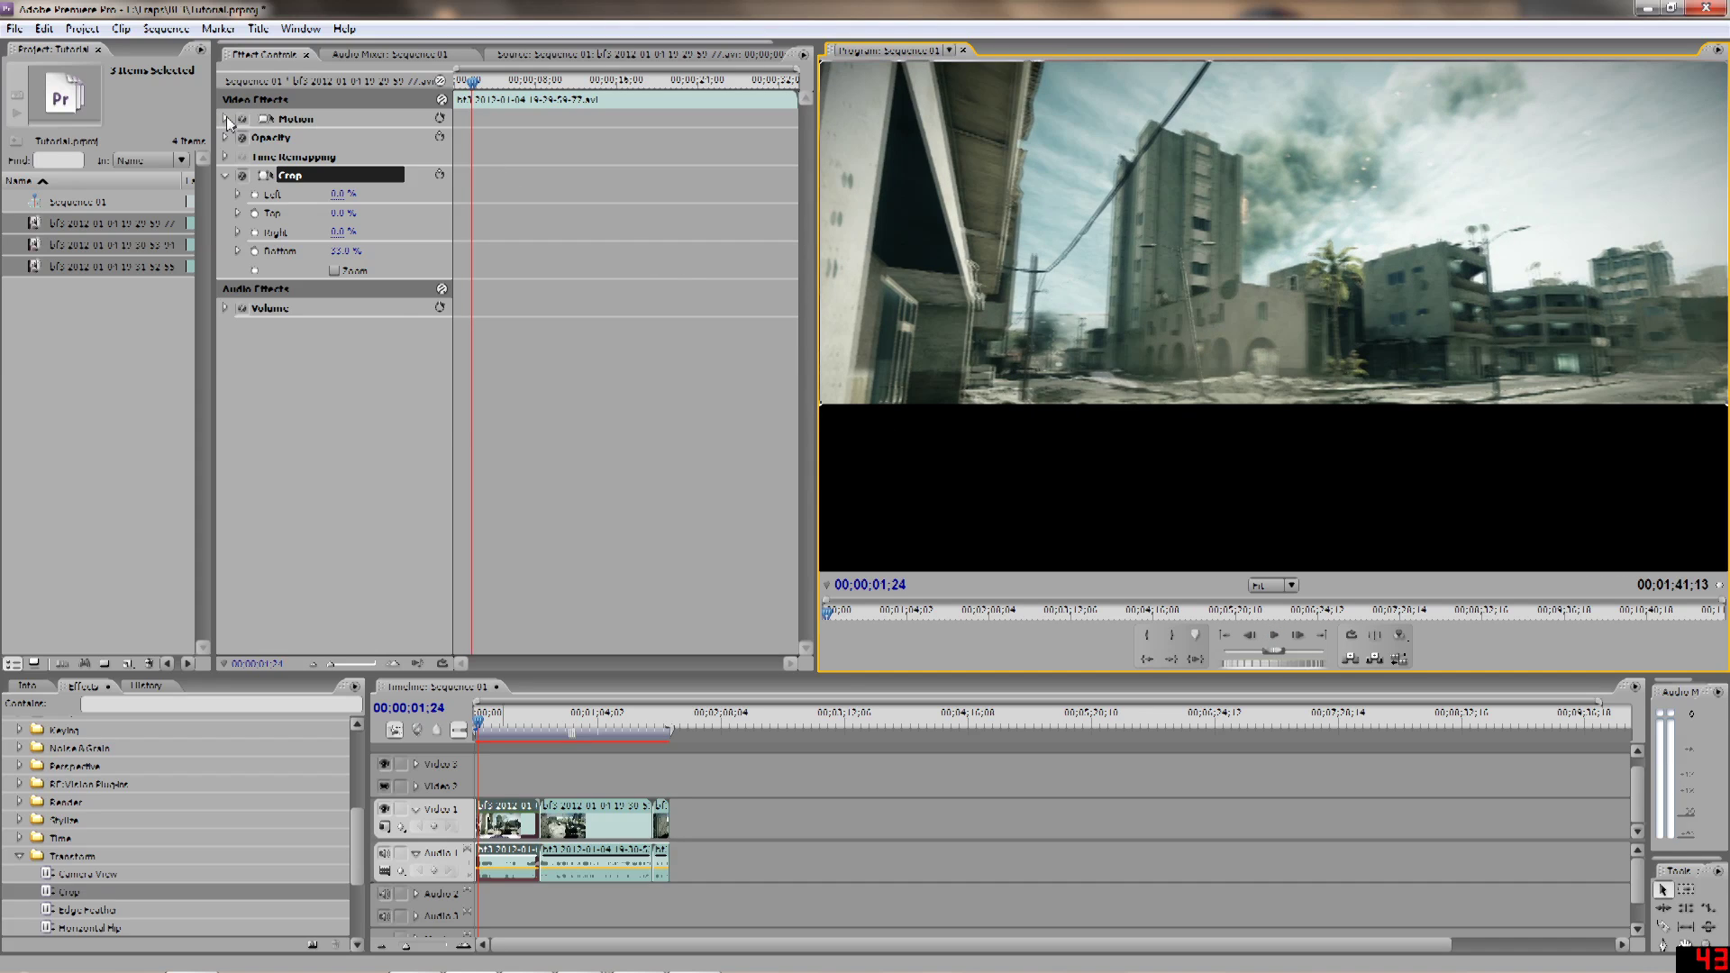
# - Set the first clip's vertical Motion position to 700 and preview the letterboxed footage in the sequence
pyautogui.click(225, 118)
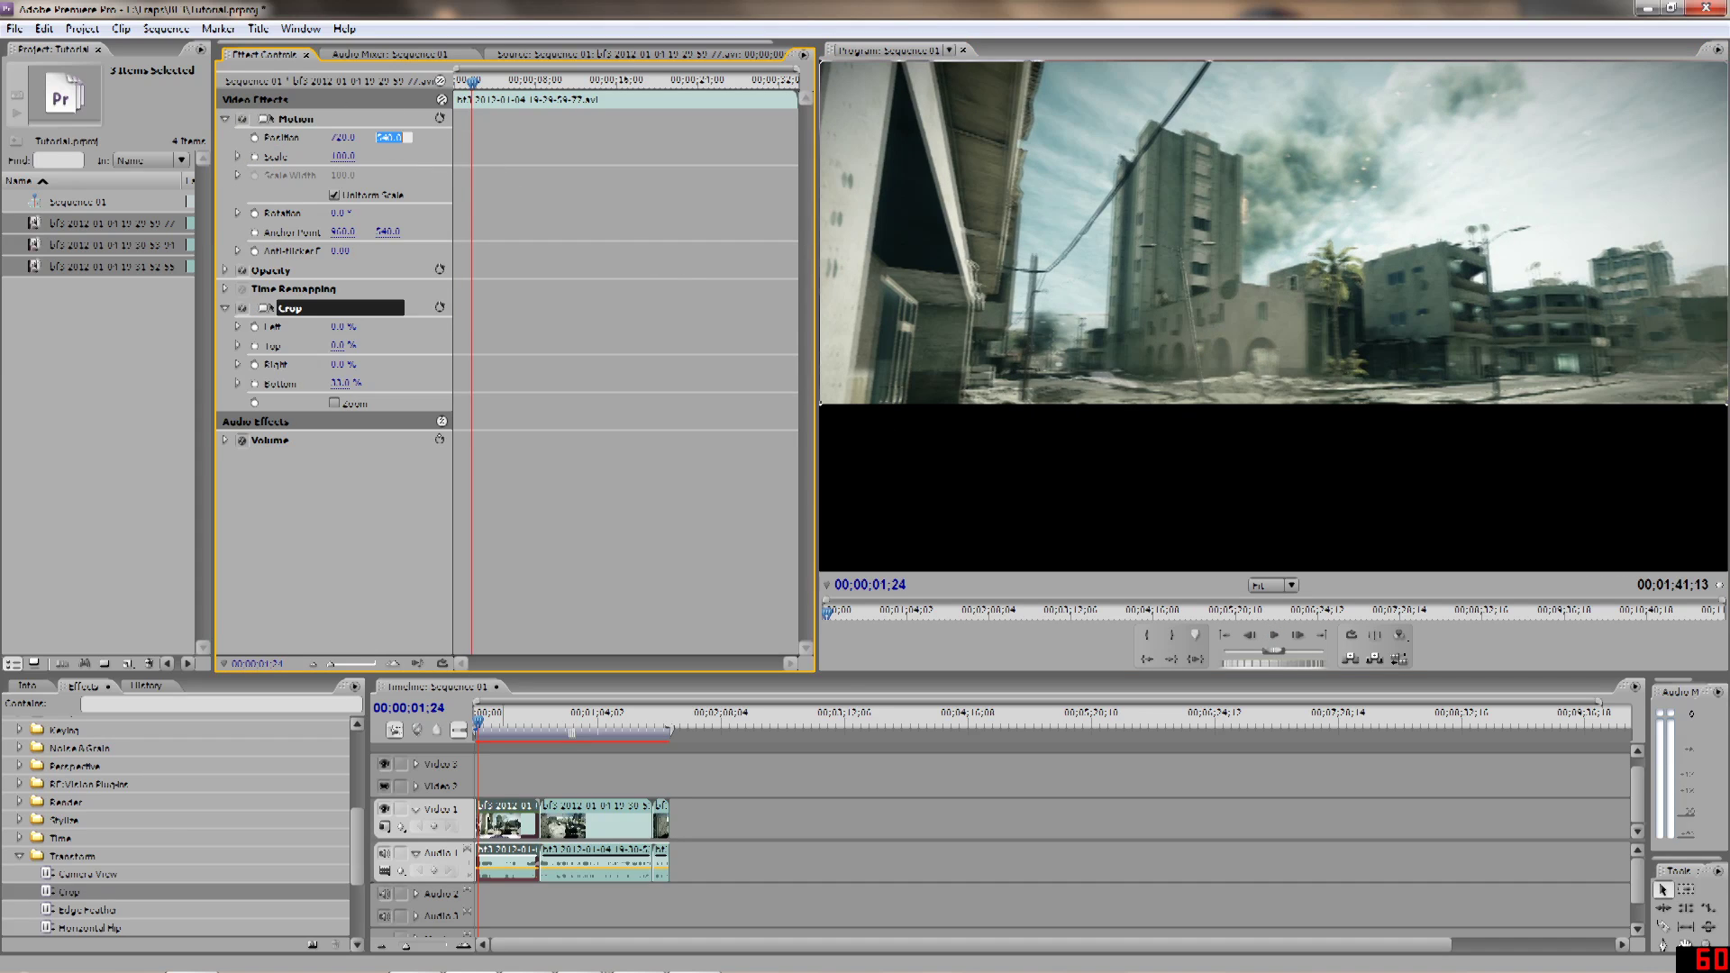
pyautogui.press('Return')
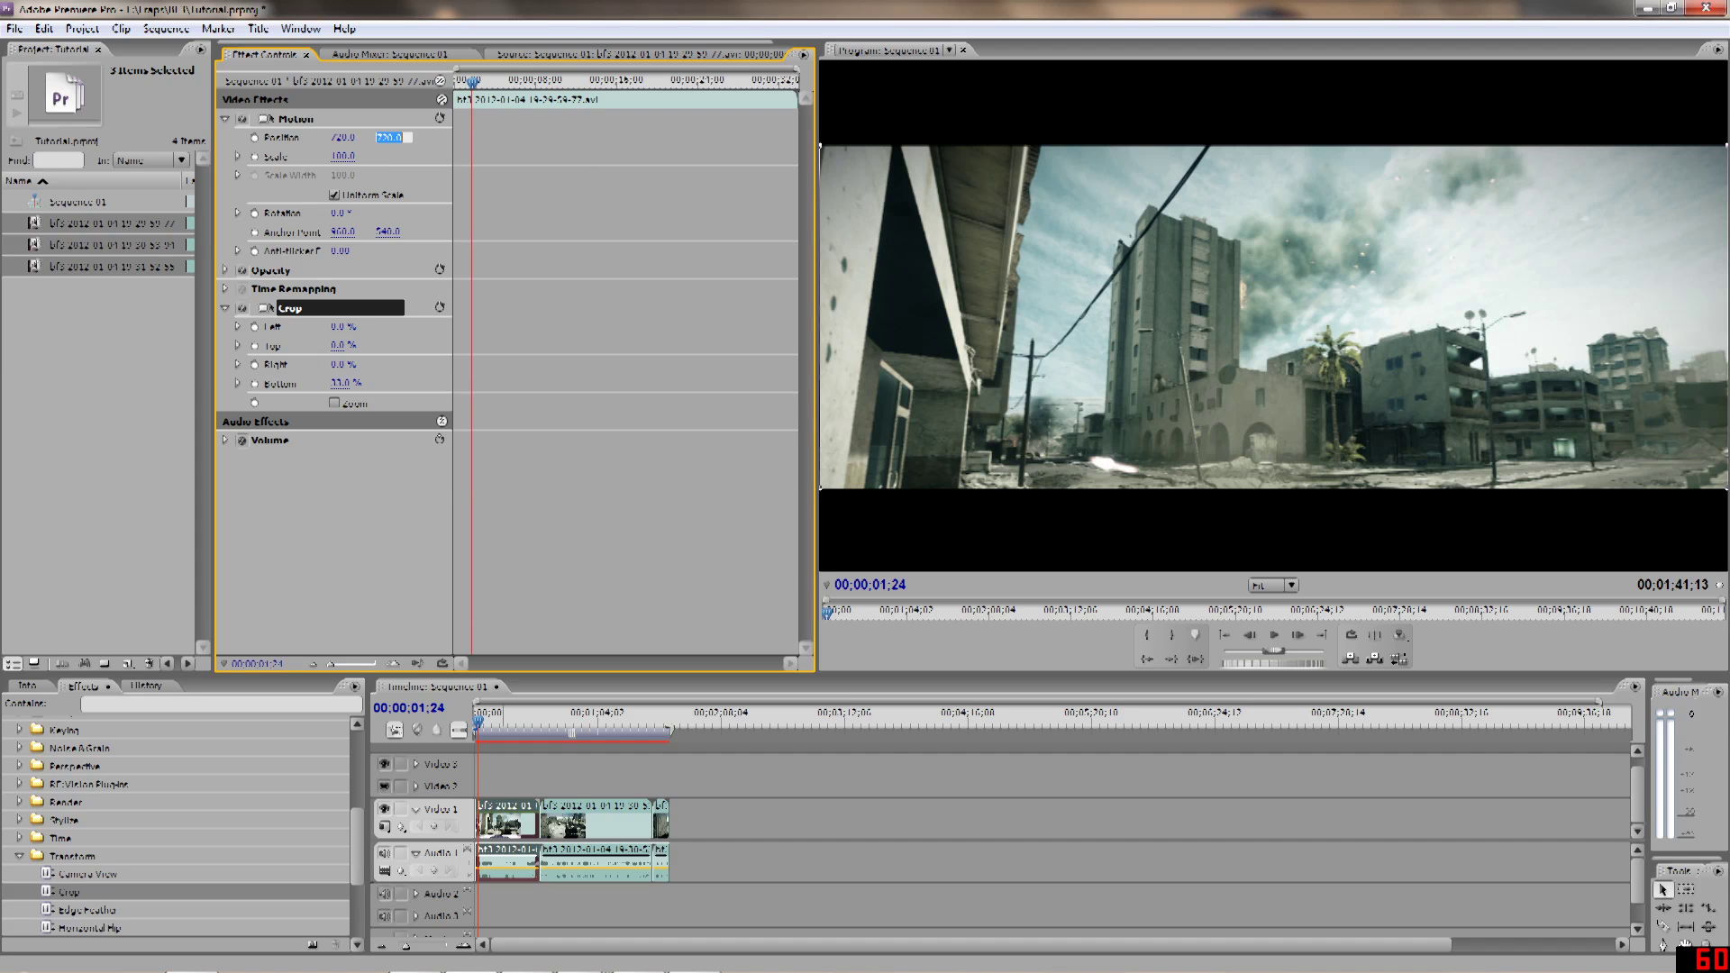
pyautogui.write('700')
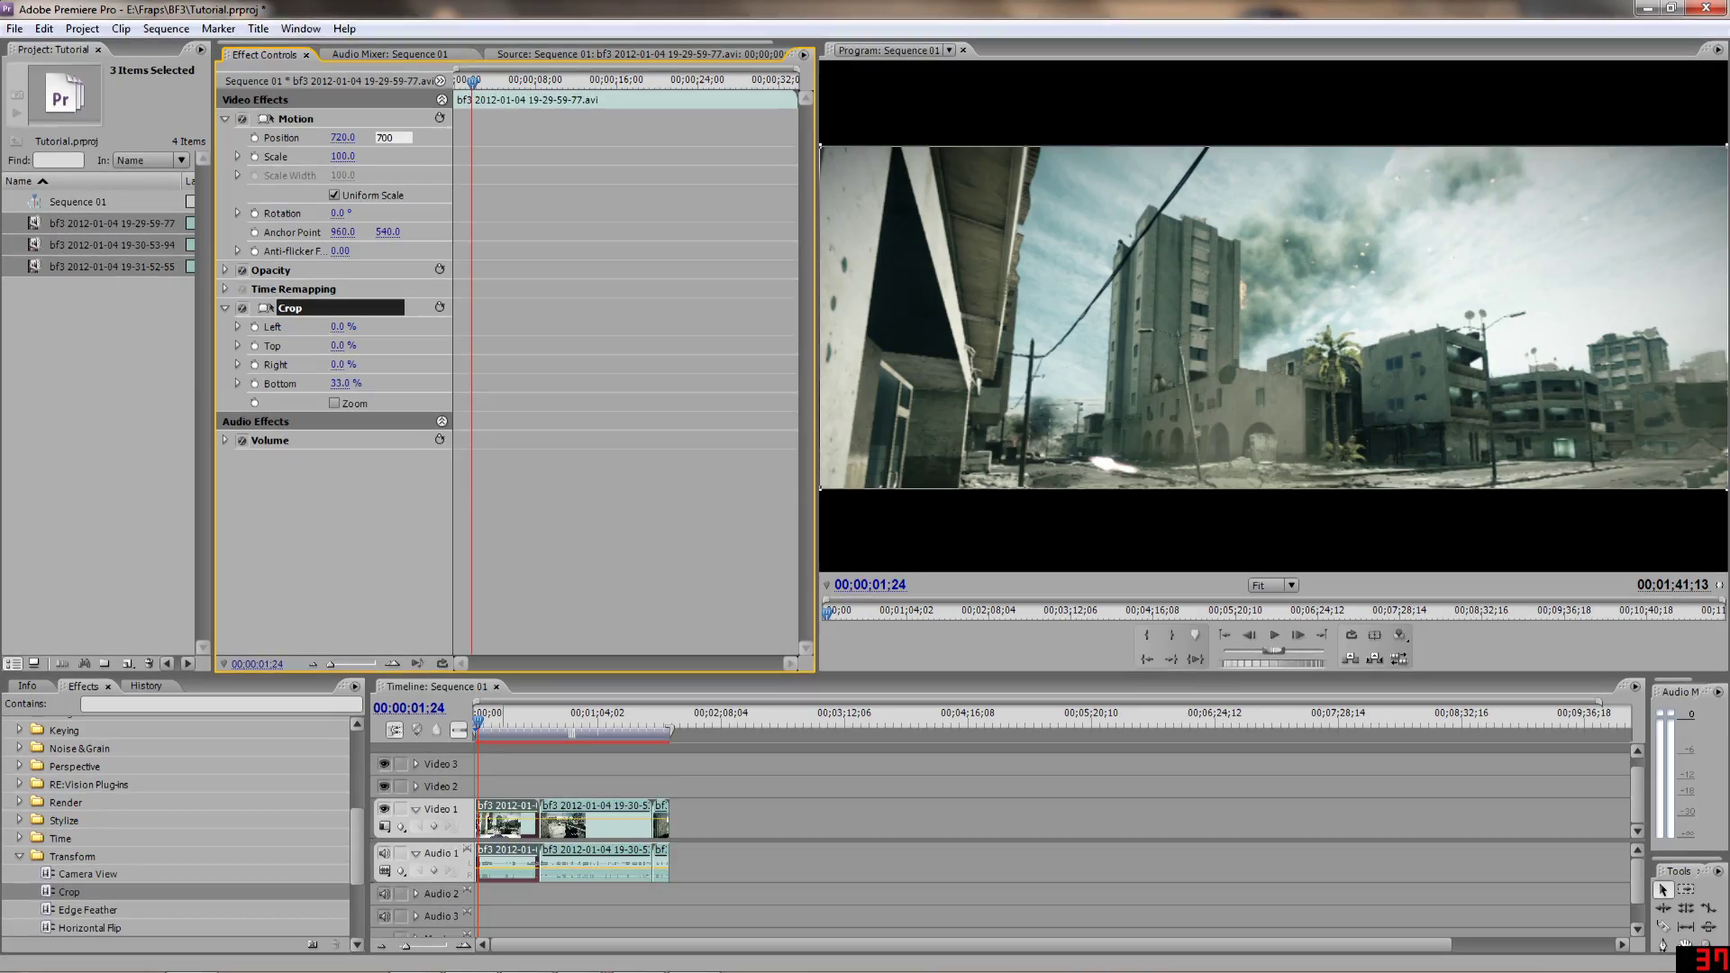
pyautogui.press('Return')
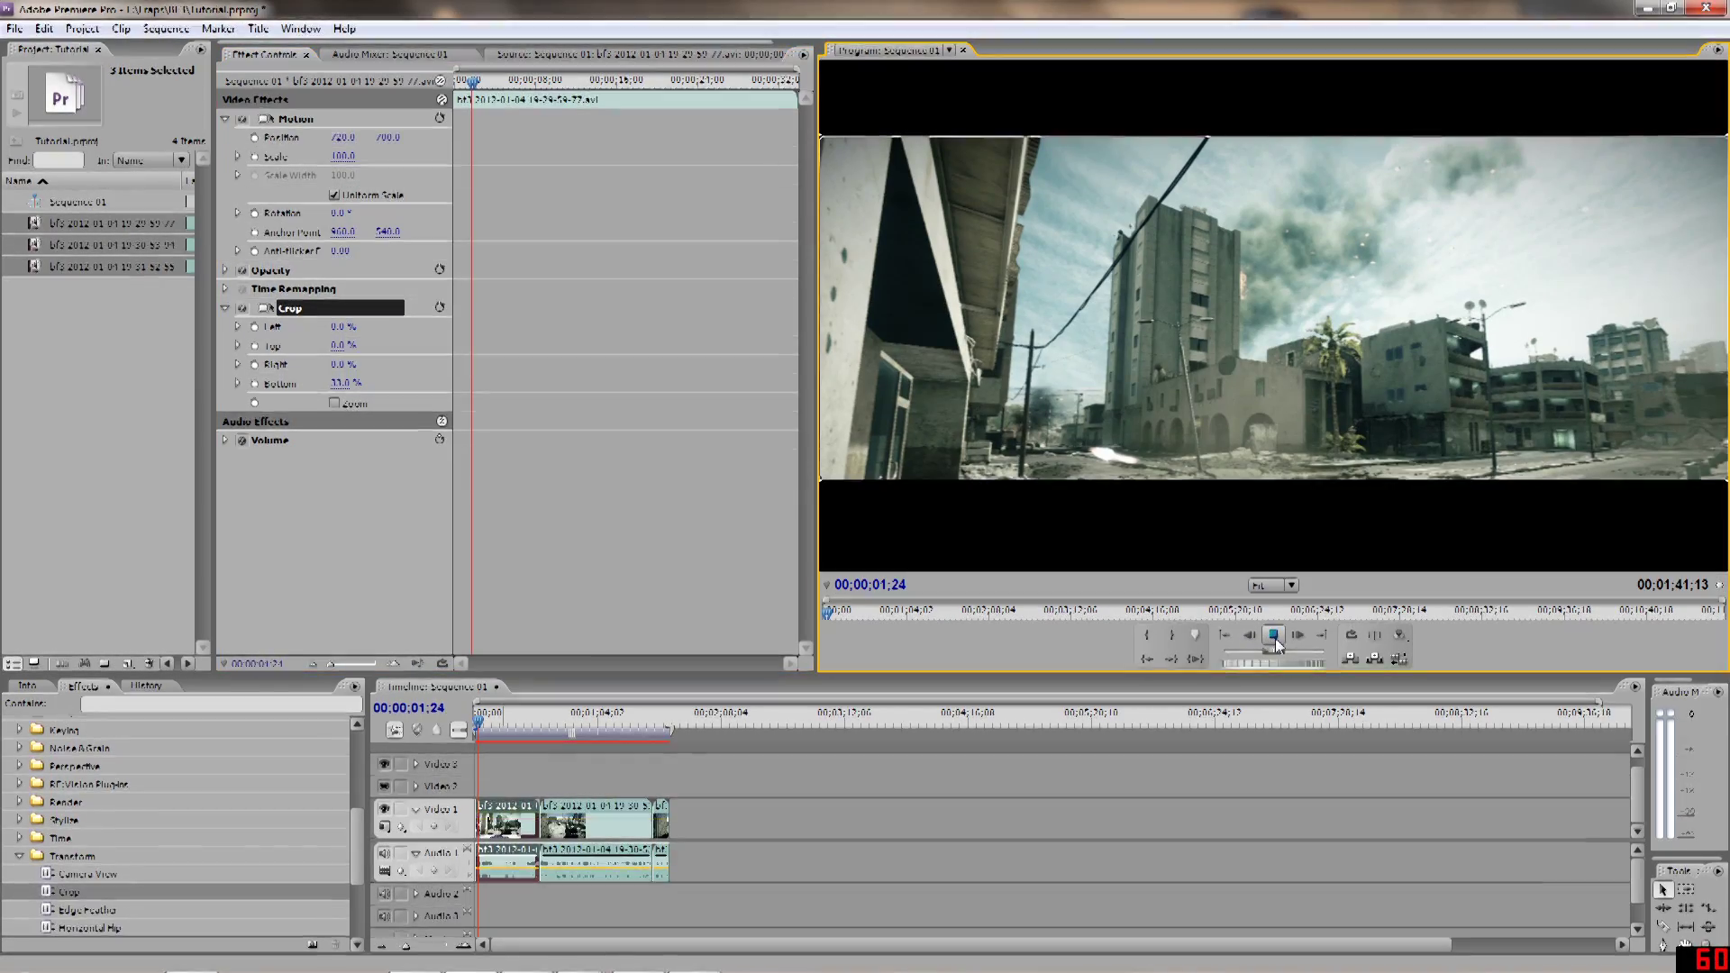
pyautogui.click(1274, 636)
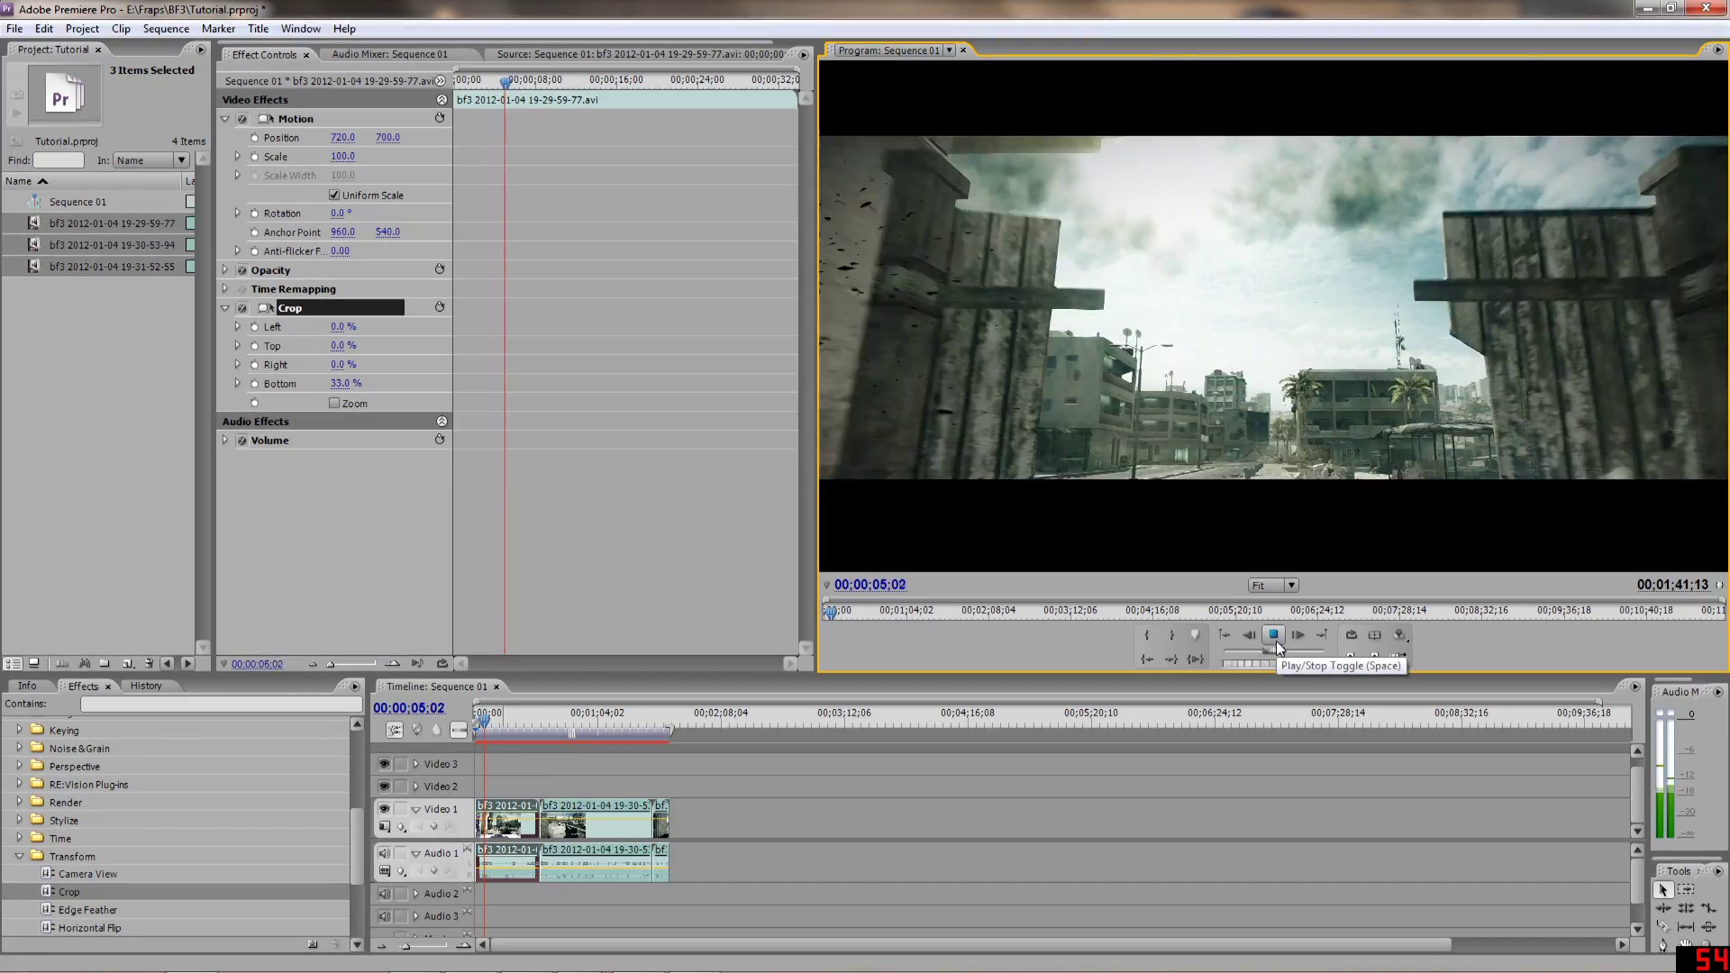
pyautogui.click(1274, 635)
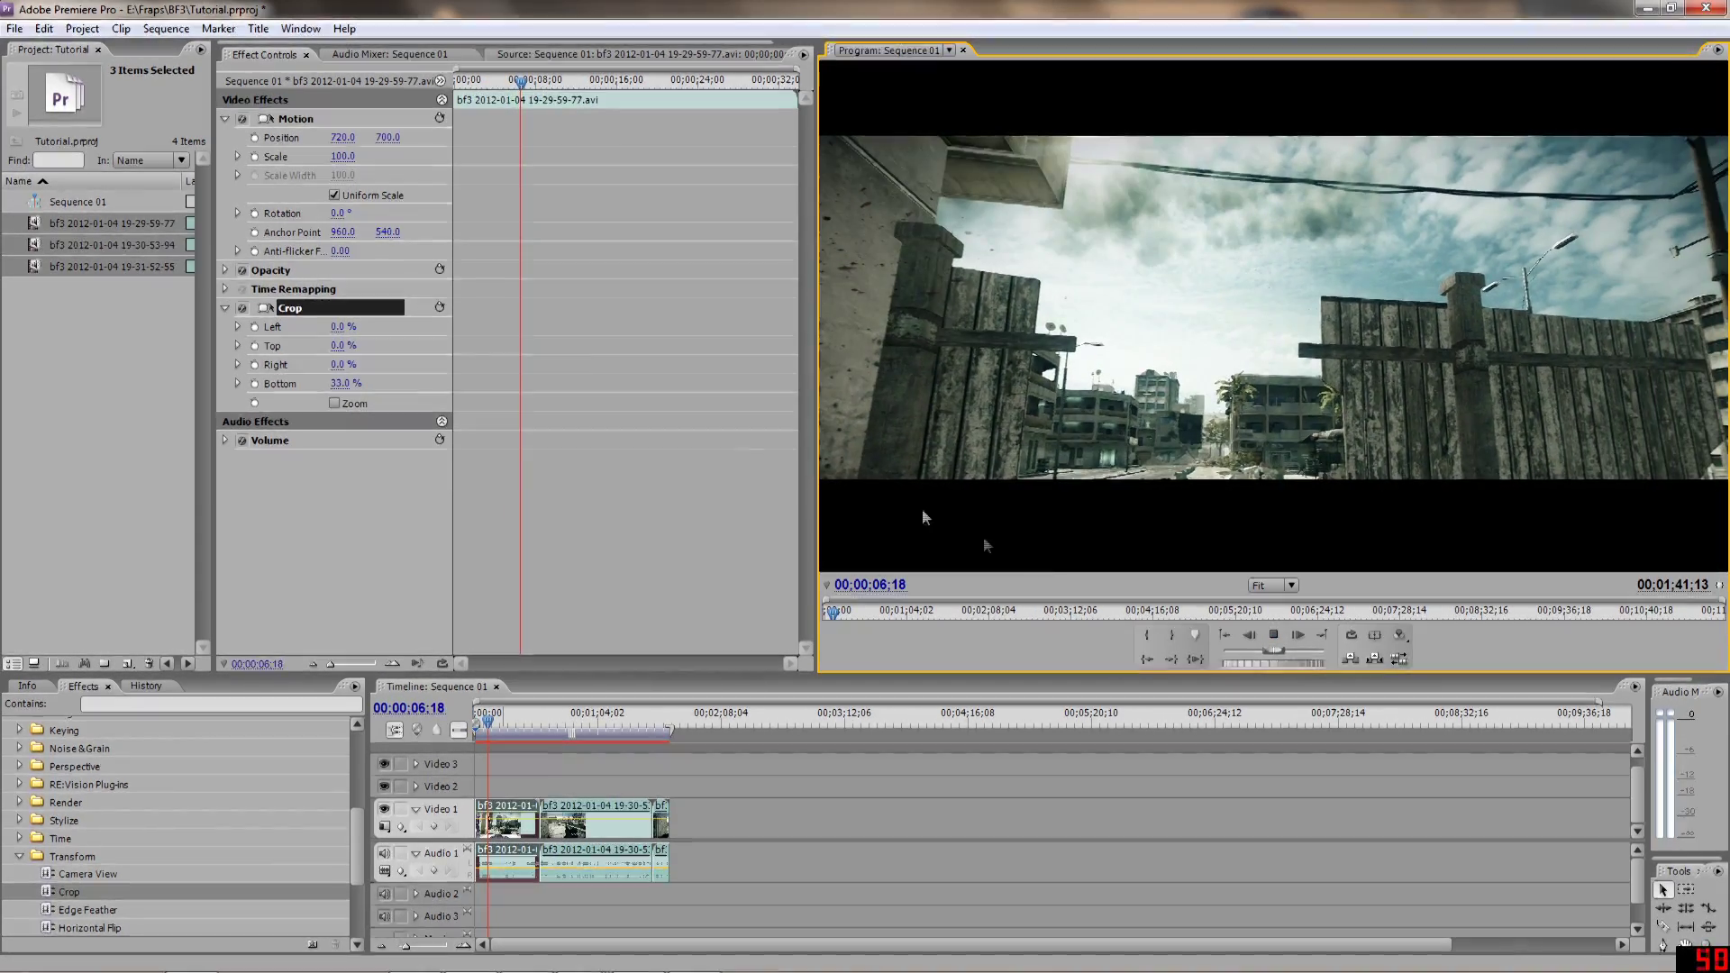
pyautogui.moveTo(641, 738); pyautogui.dragTo(514, 727)
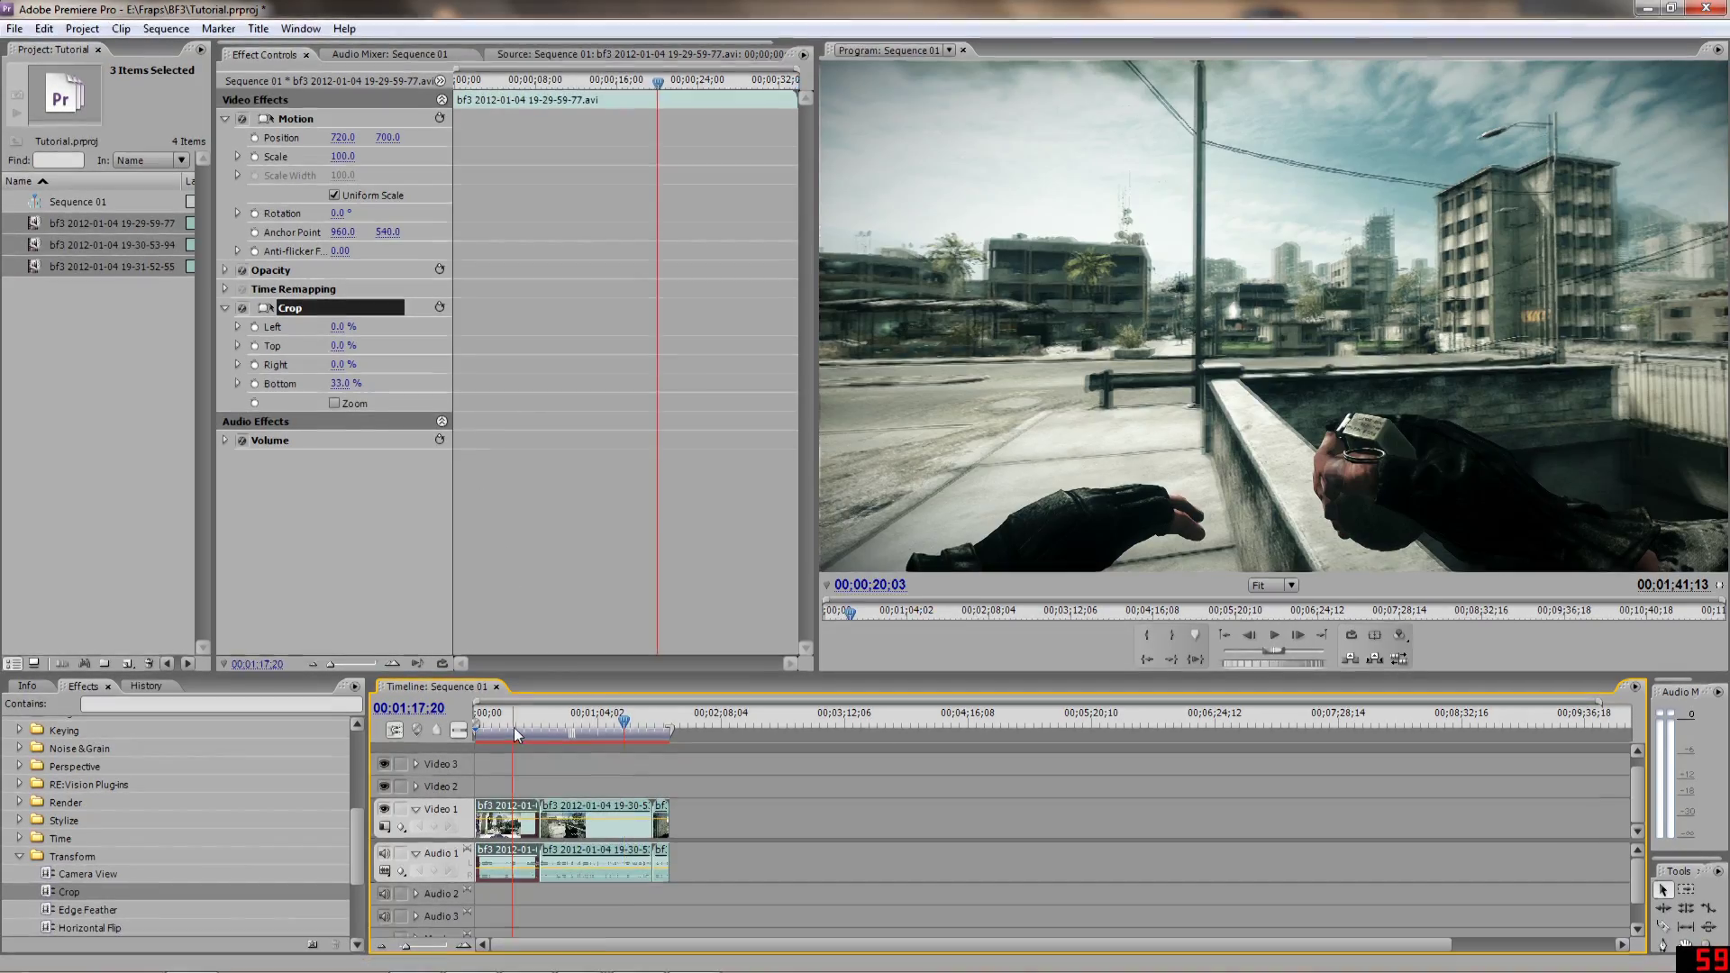
pyautogui.rightClick(301, 117)
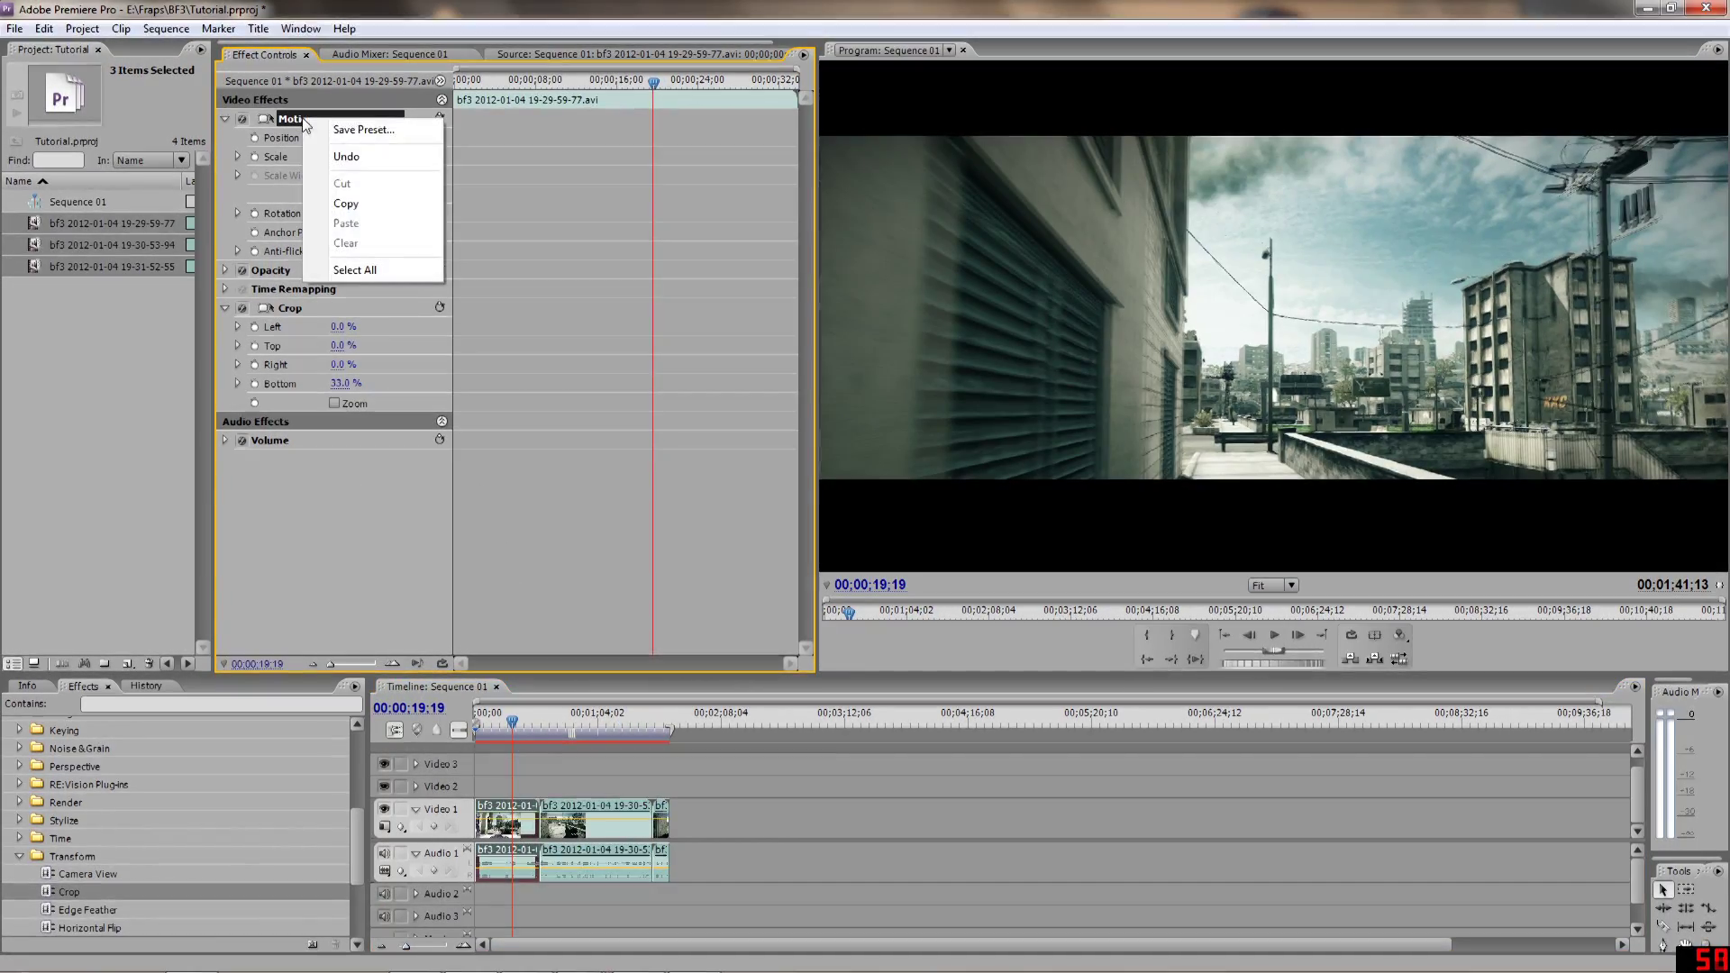
pyautogui.click(329, 204)
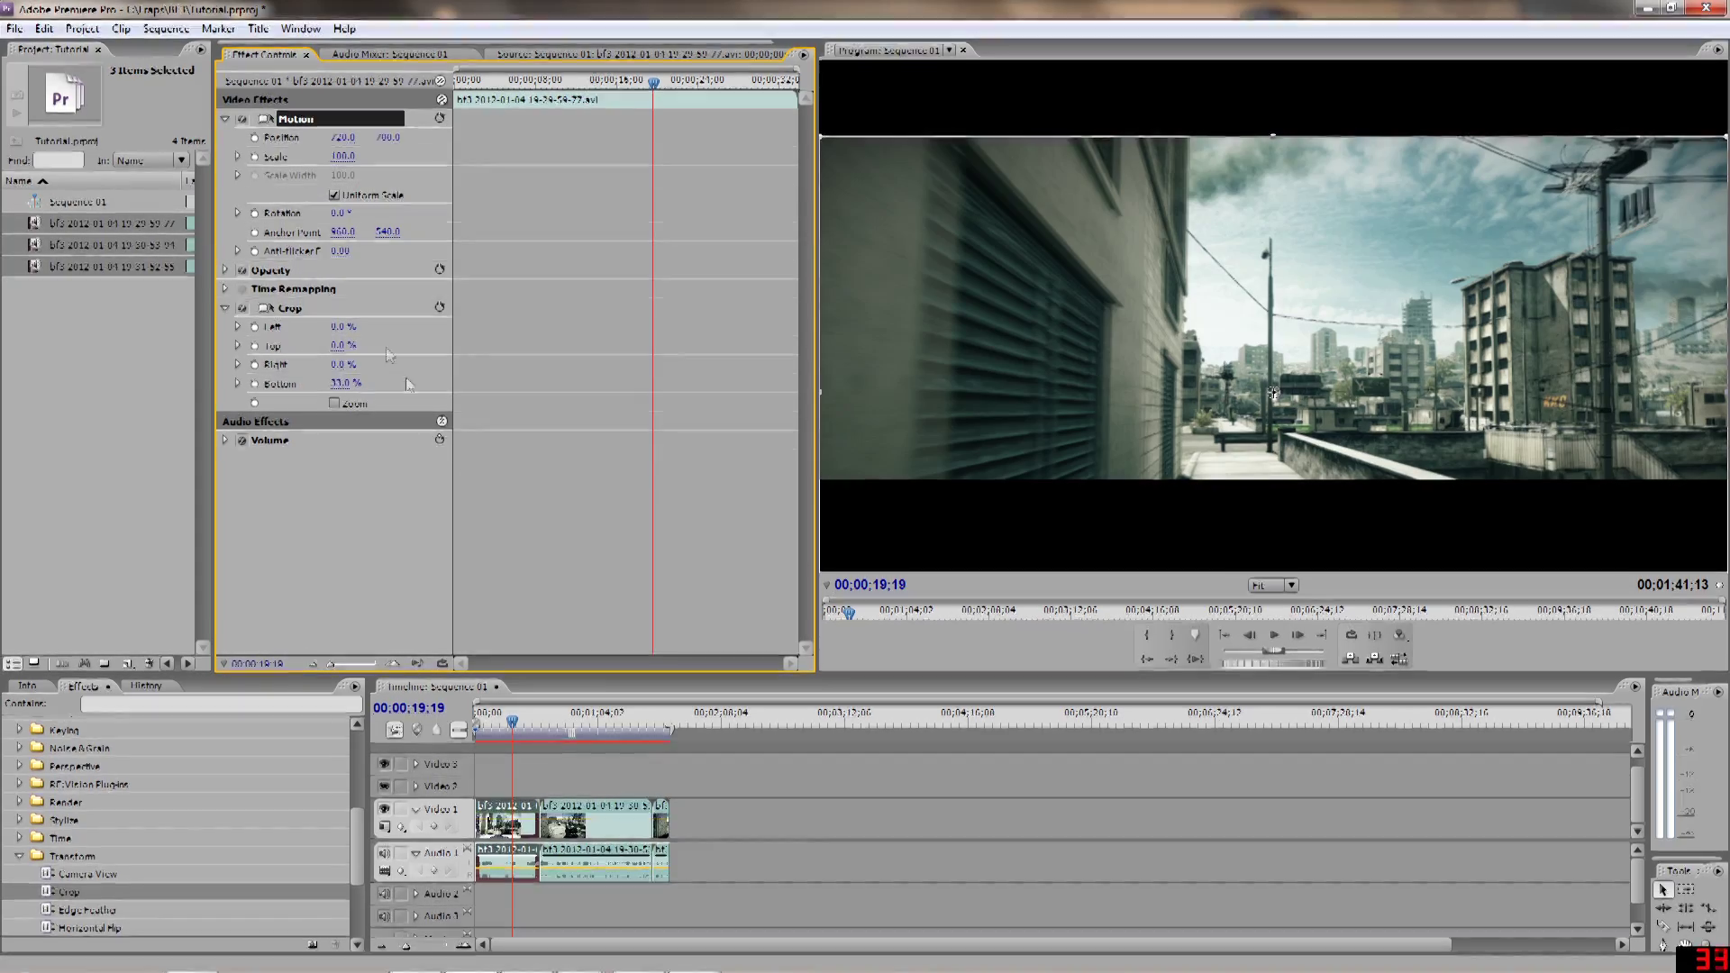
pyautogui.doubleClick(635, 816)
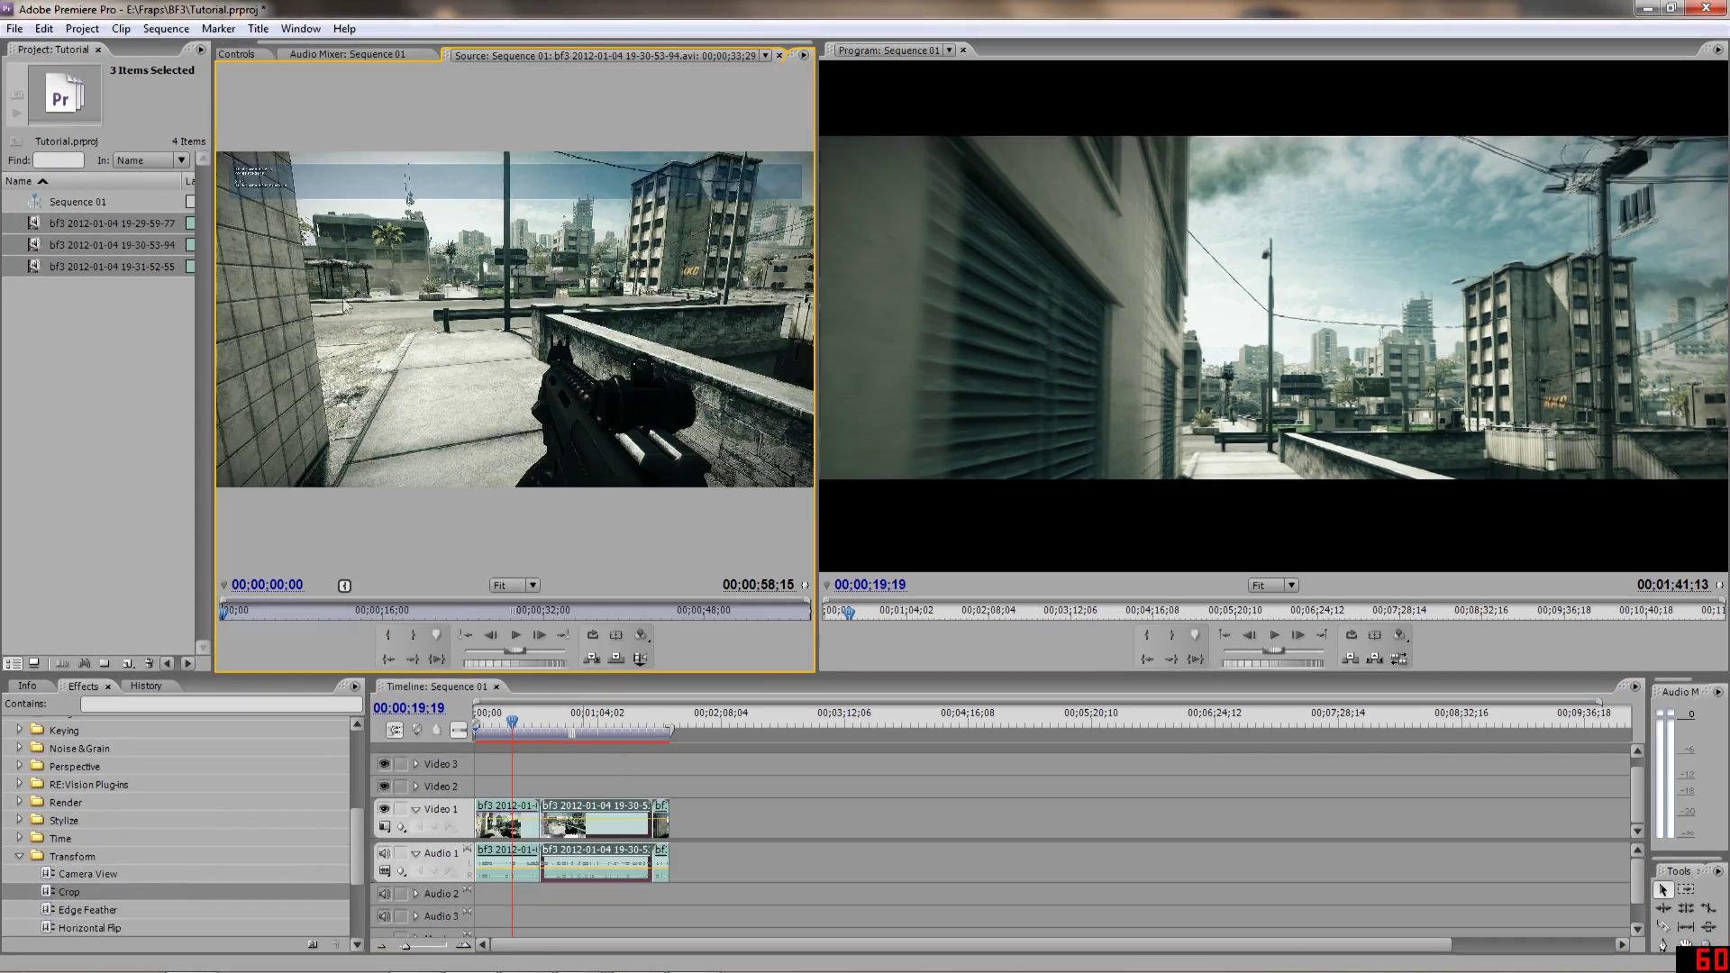
pyautogui.click(245, 54)
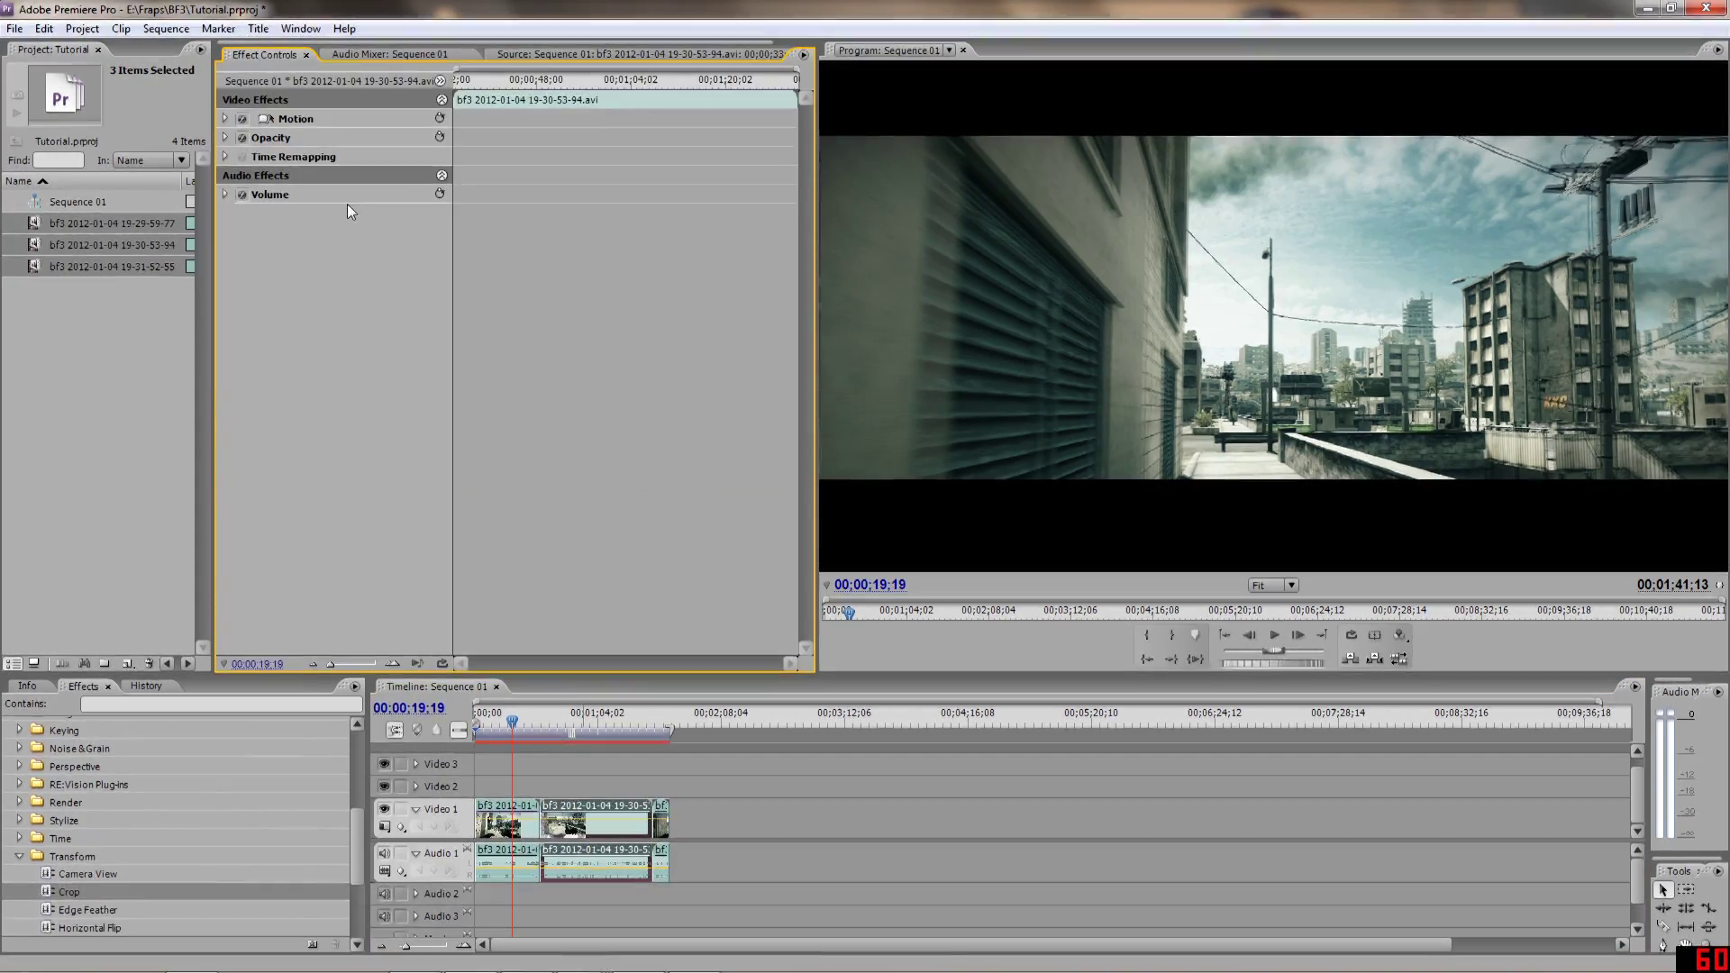
pyautogui.click(487, 838)
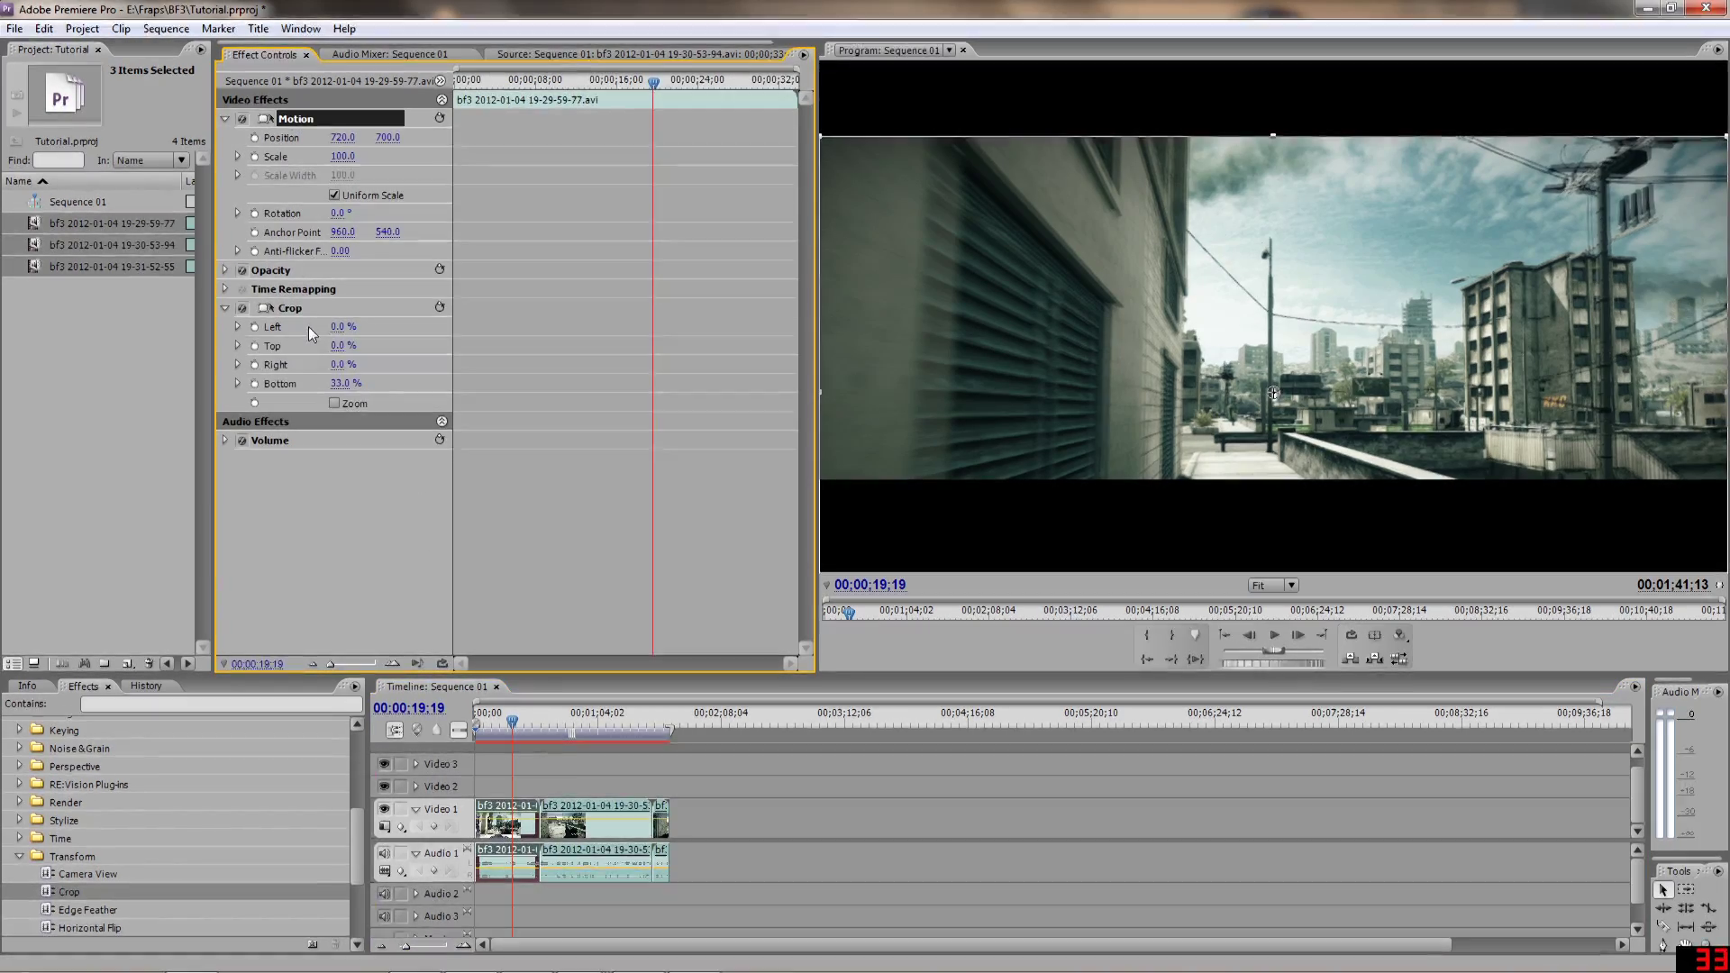
pyautogui.click(595, 822)
pyautogui.click(342, 354)
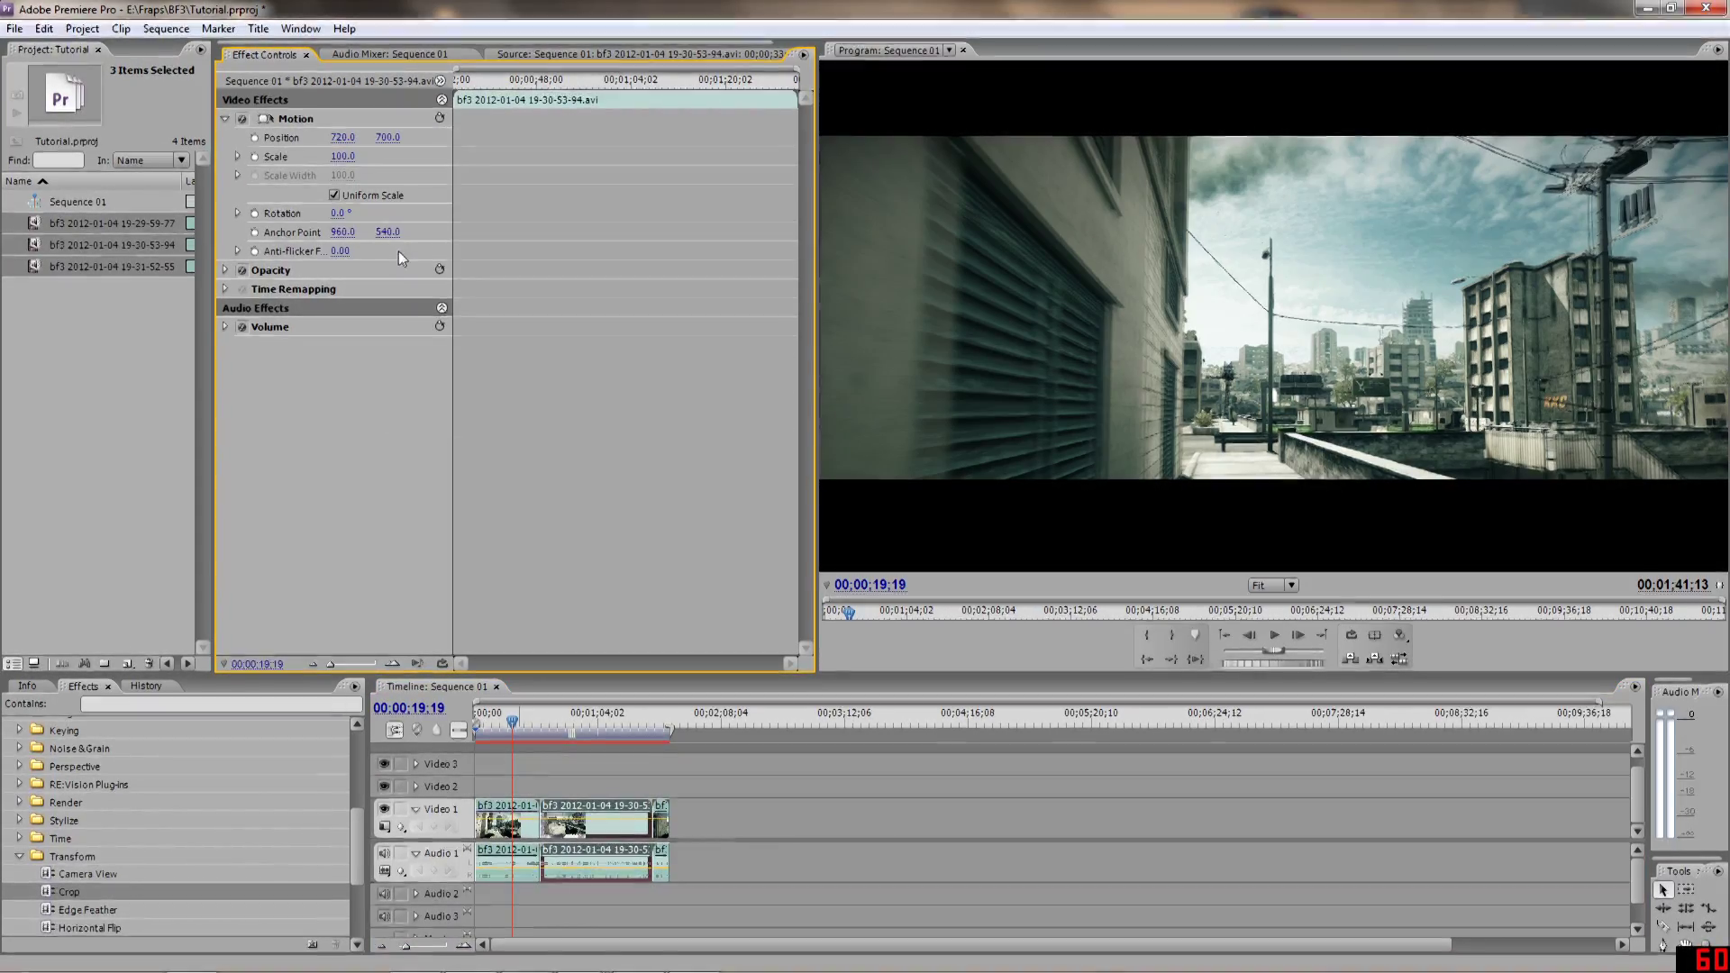
pyautogui.click(592, 730)
pyautogui.moveTo(592, 730); pyautogui.dragTo(622, 725)
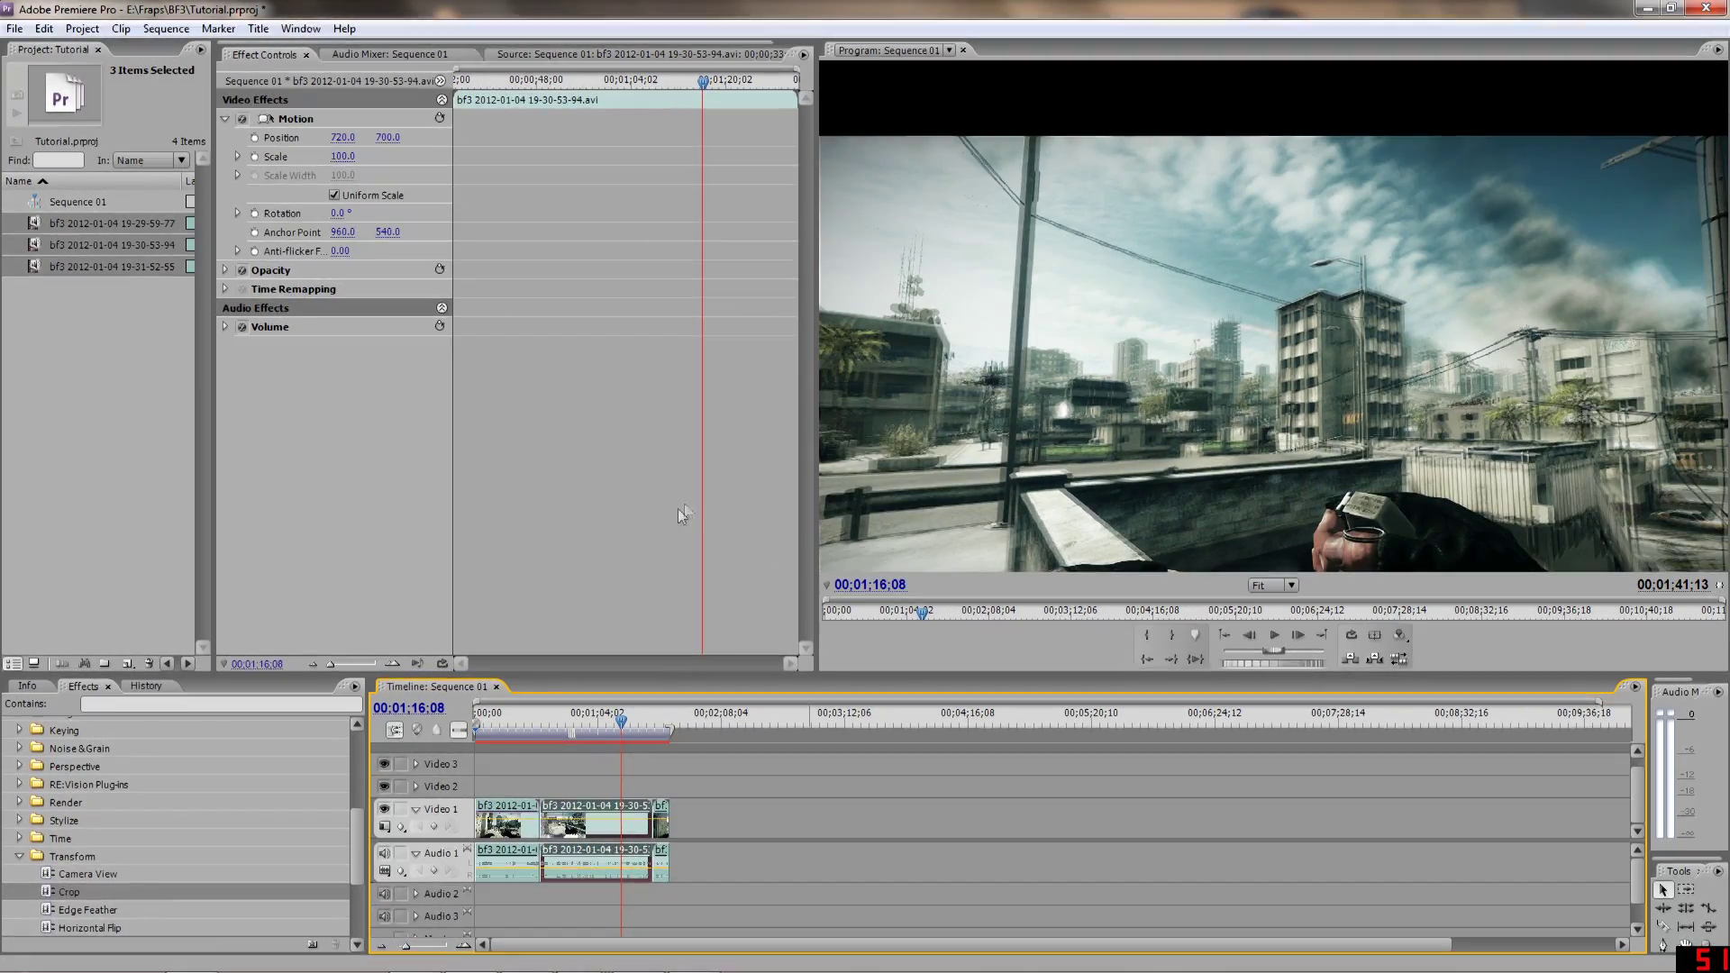
# - Start a movie export of the sequence and load the saved export settings that use the QuickTime file type
pyautogui.click(13, 29)
pyautogui.moveTo(77, 387)
pyautogui.click(324, 383)
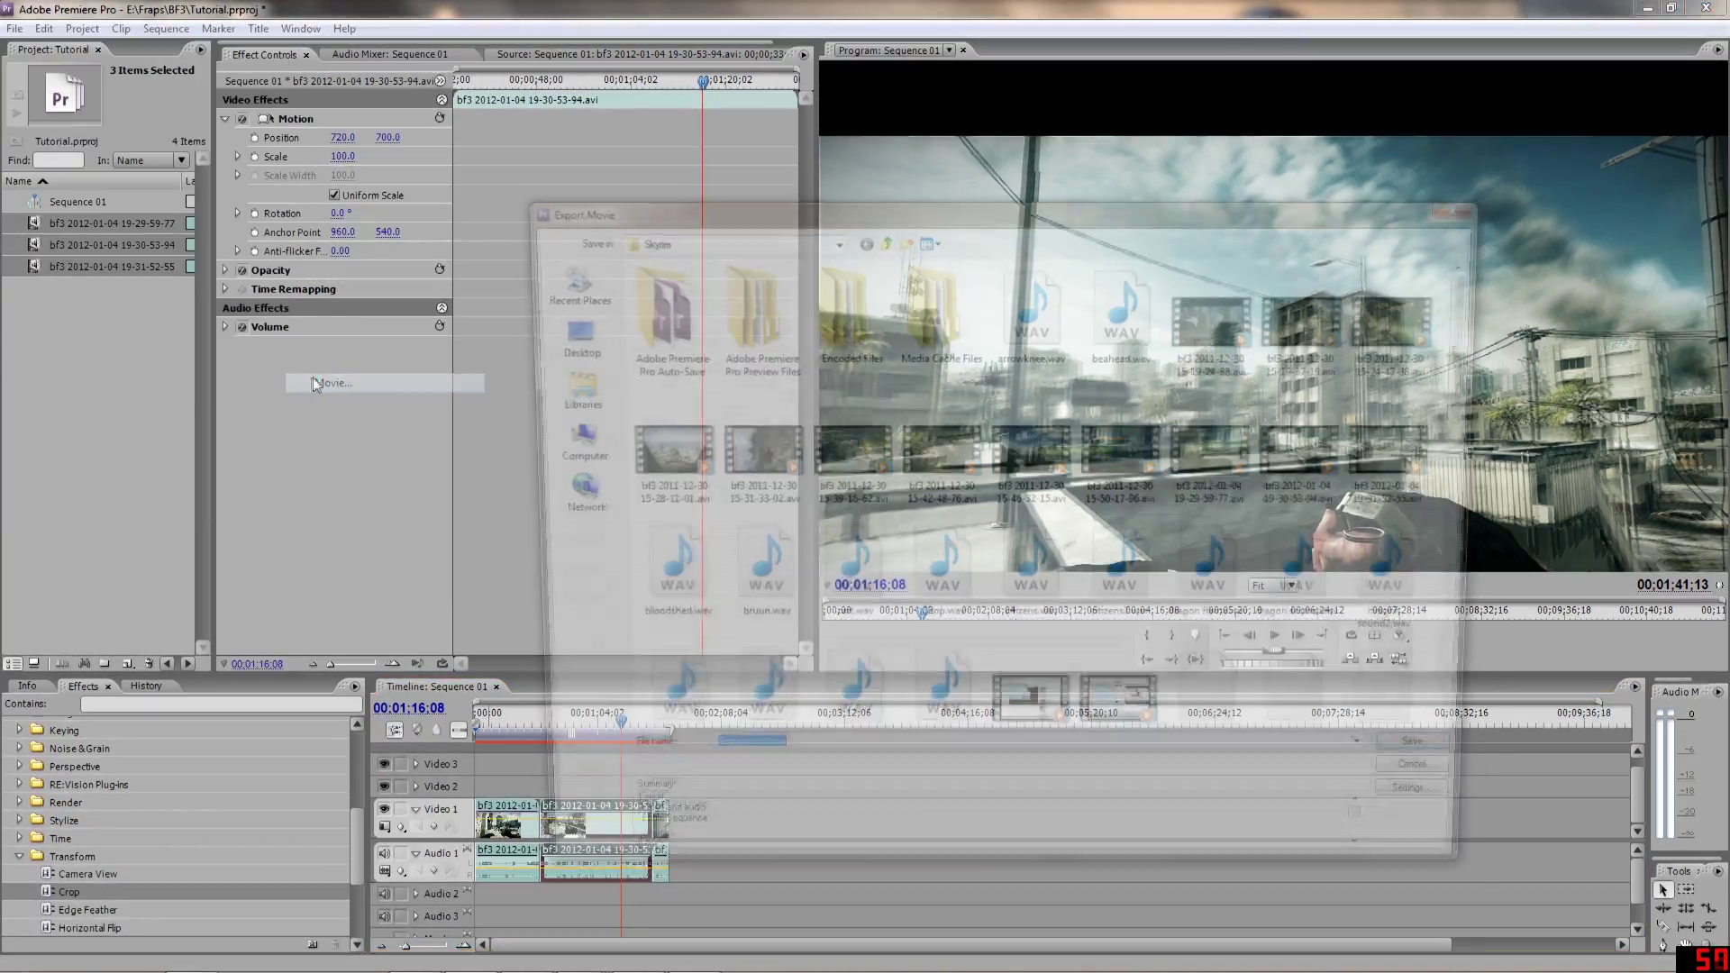
pyautogui.click(1444, 815)
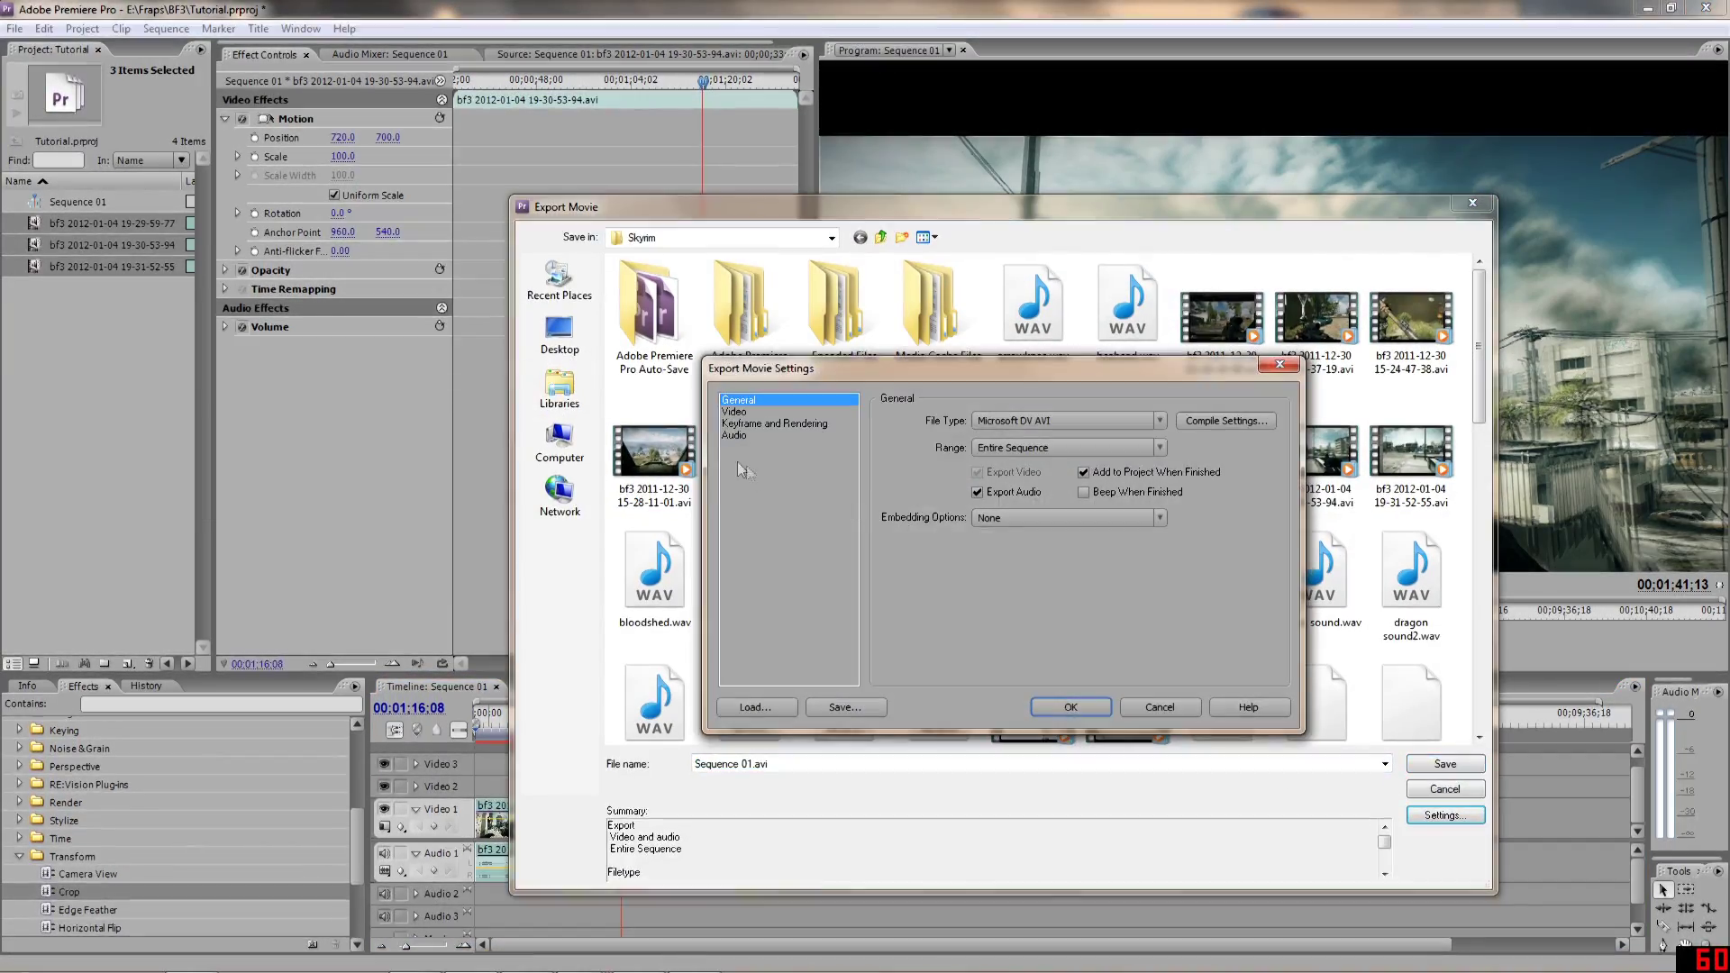
pyautogui.click(777, 709)
pyautogui.doubleClick(892, 162)
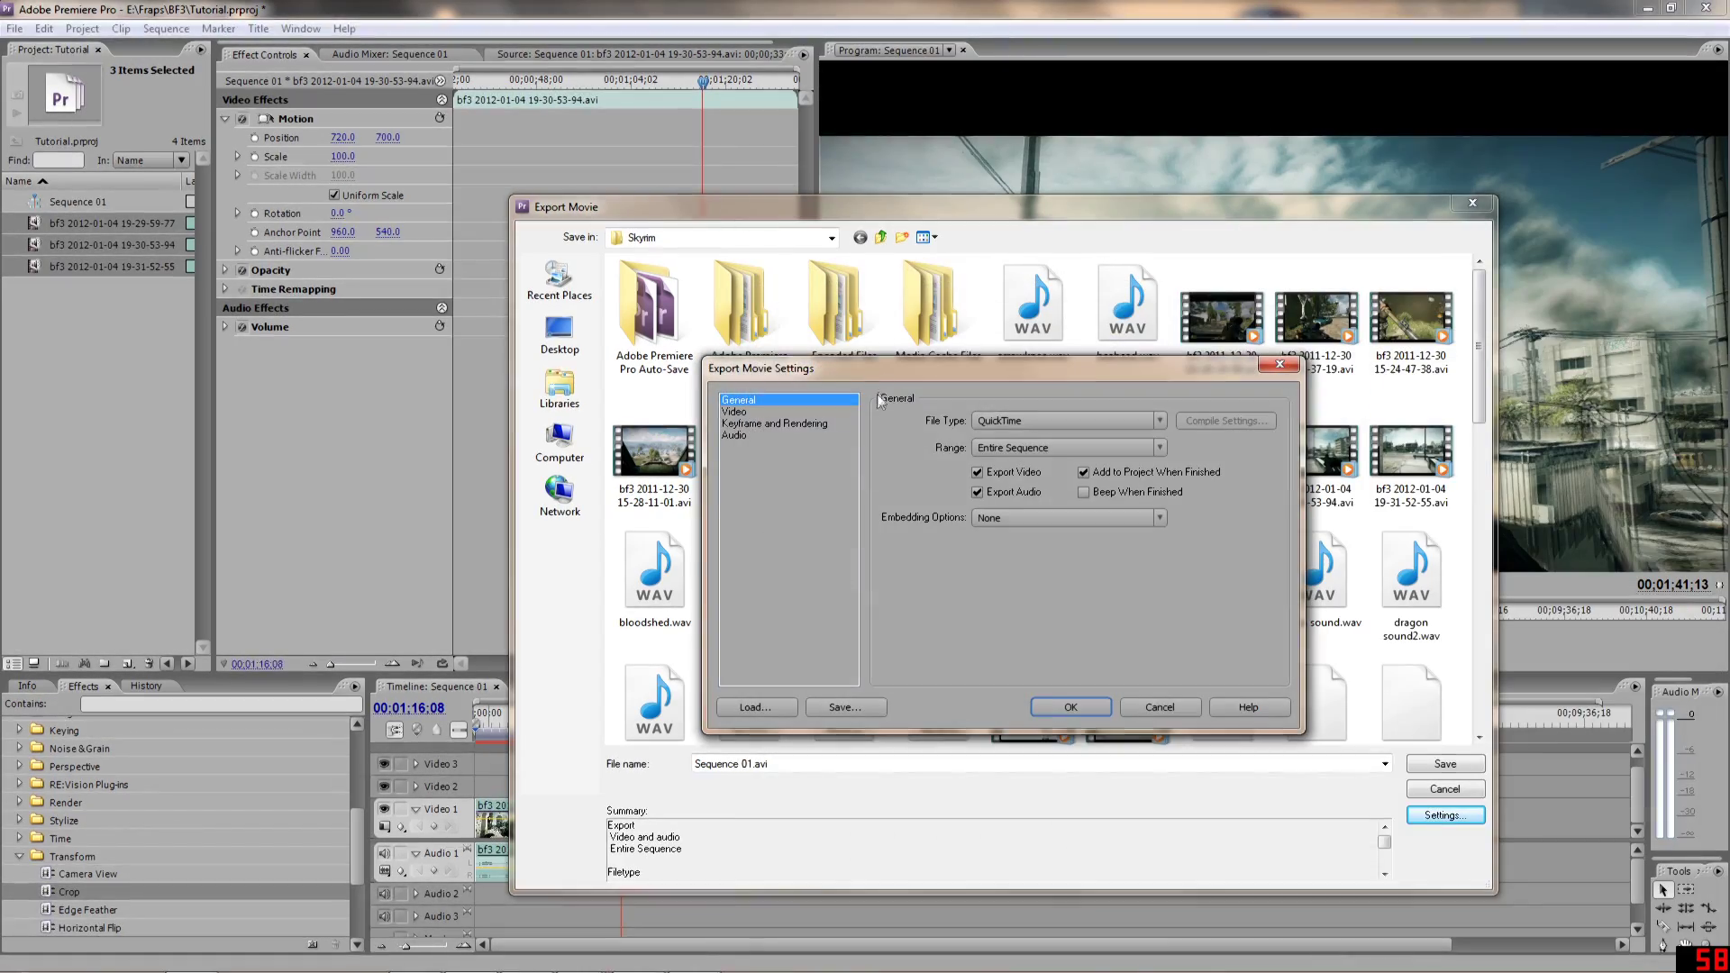
# - Set the H.264 export's video quality to 75%, review the audio settings, and accept the export settings
pyautogui.click(735, 412)
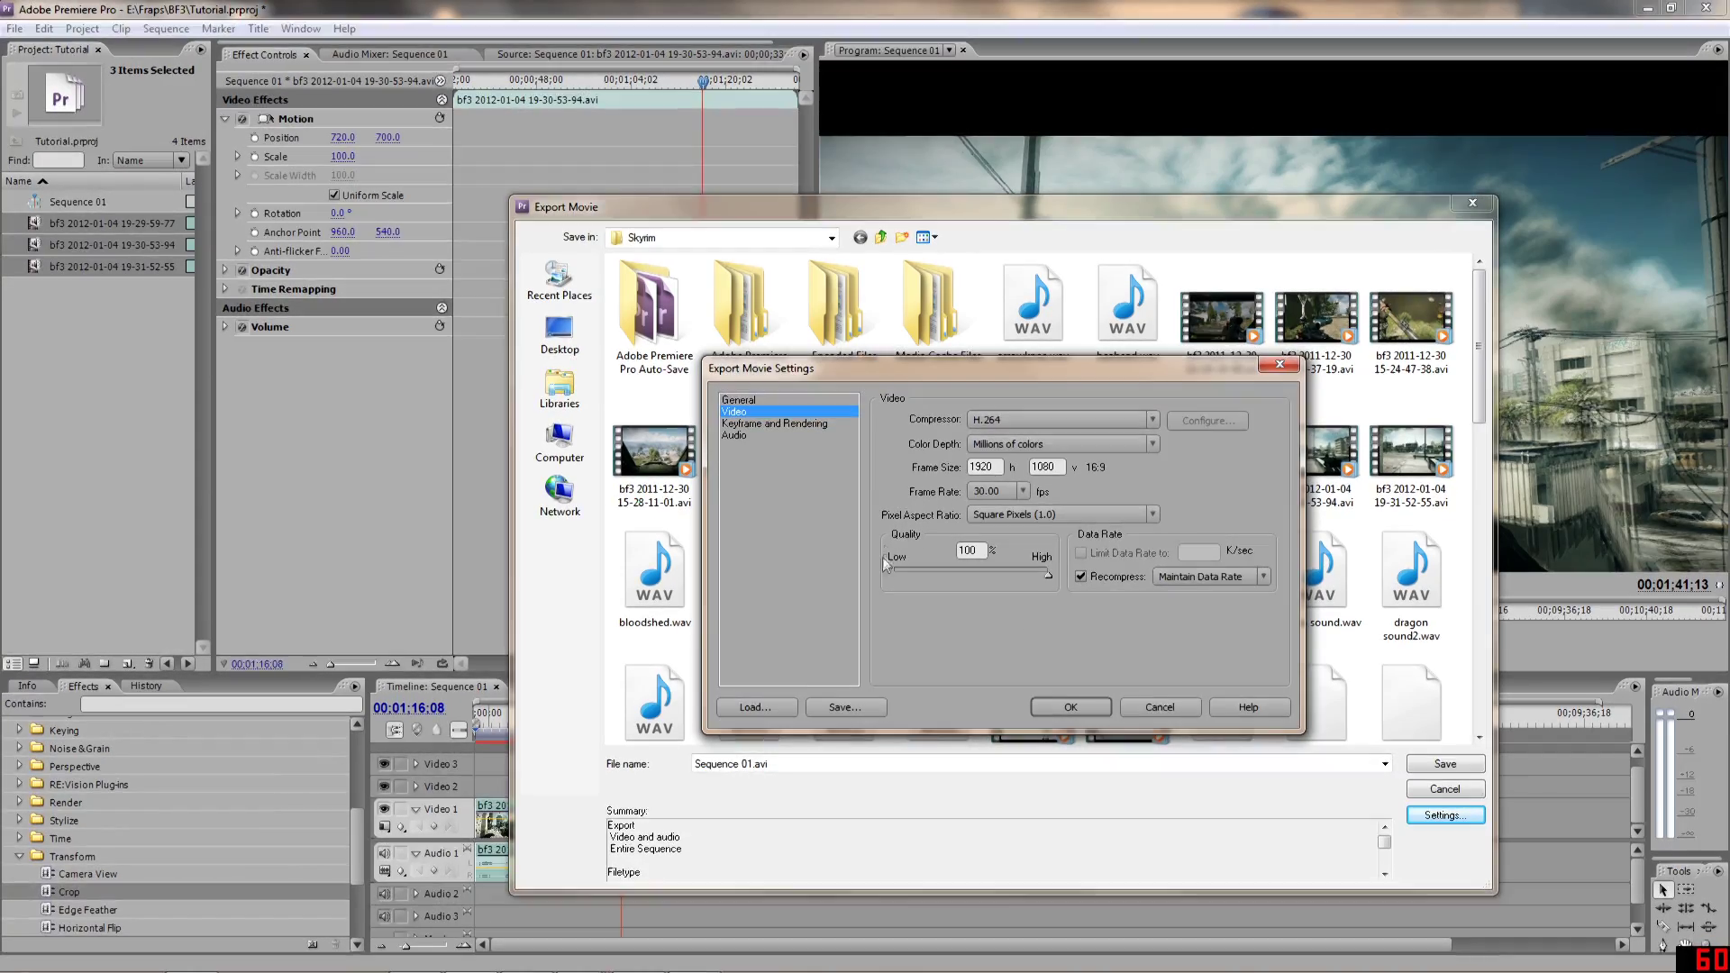
pyautogui.moveTo(1049, 575); pyautogui.dragTo(946, 580)
pyautogui.click(1010, 574)
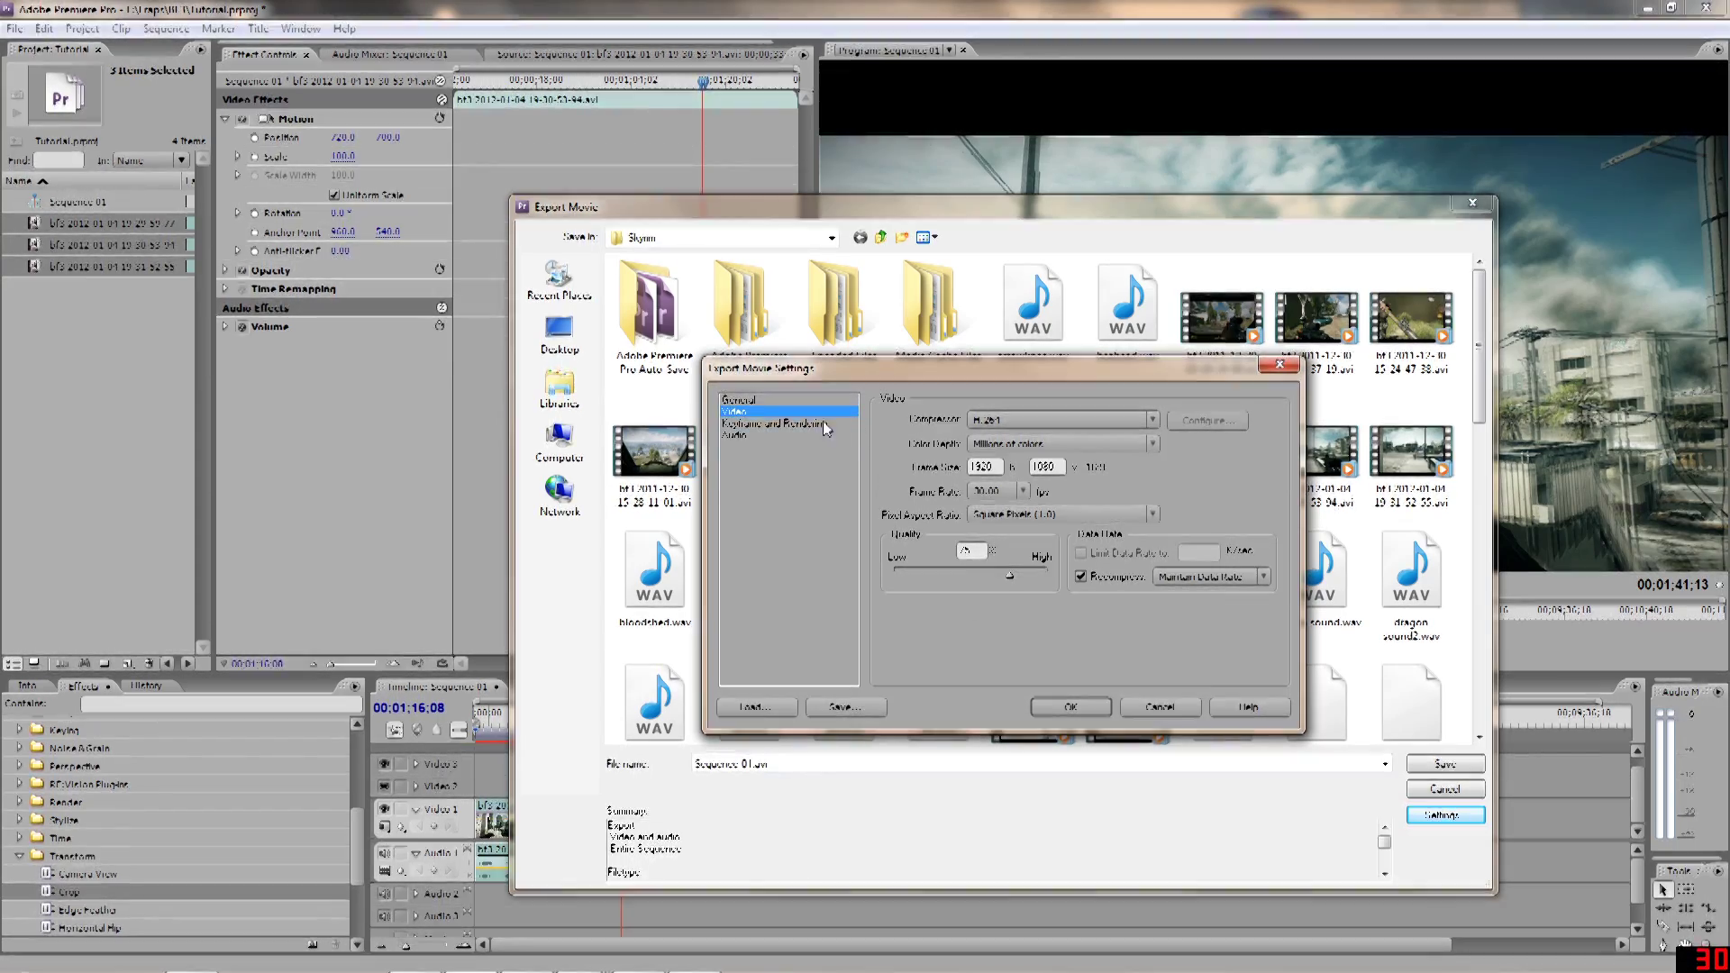
pyautogui.click(742, 435)
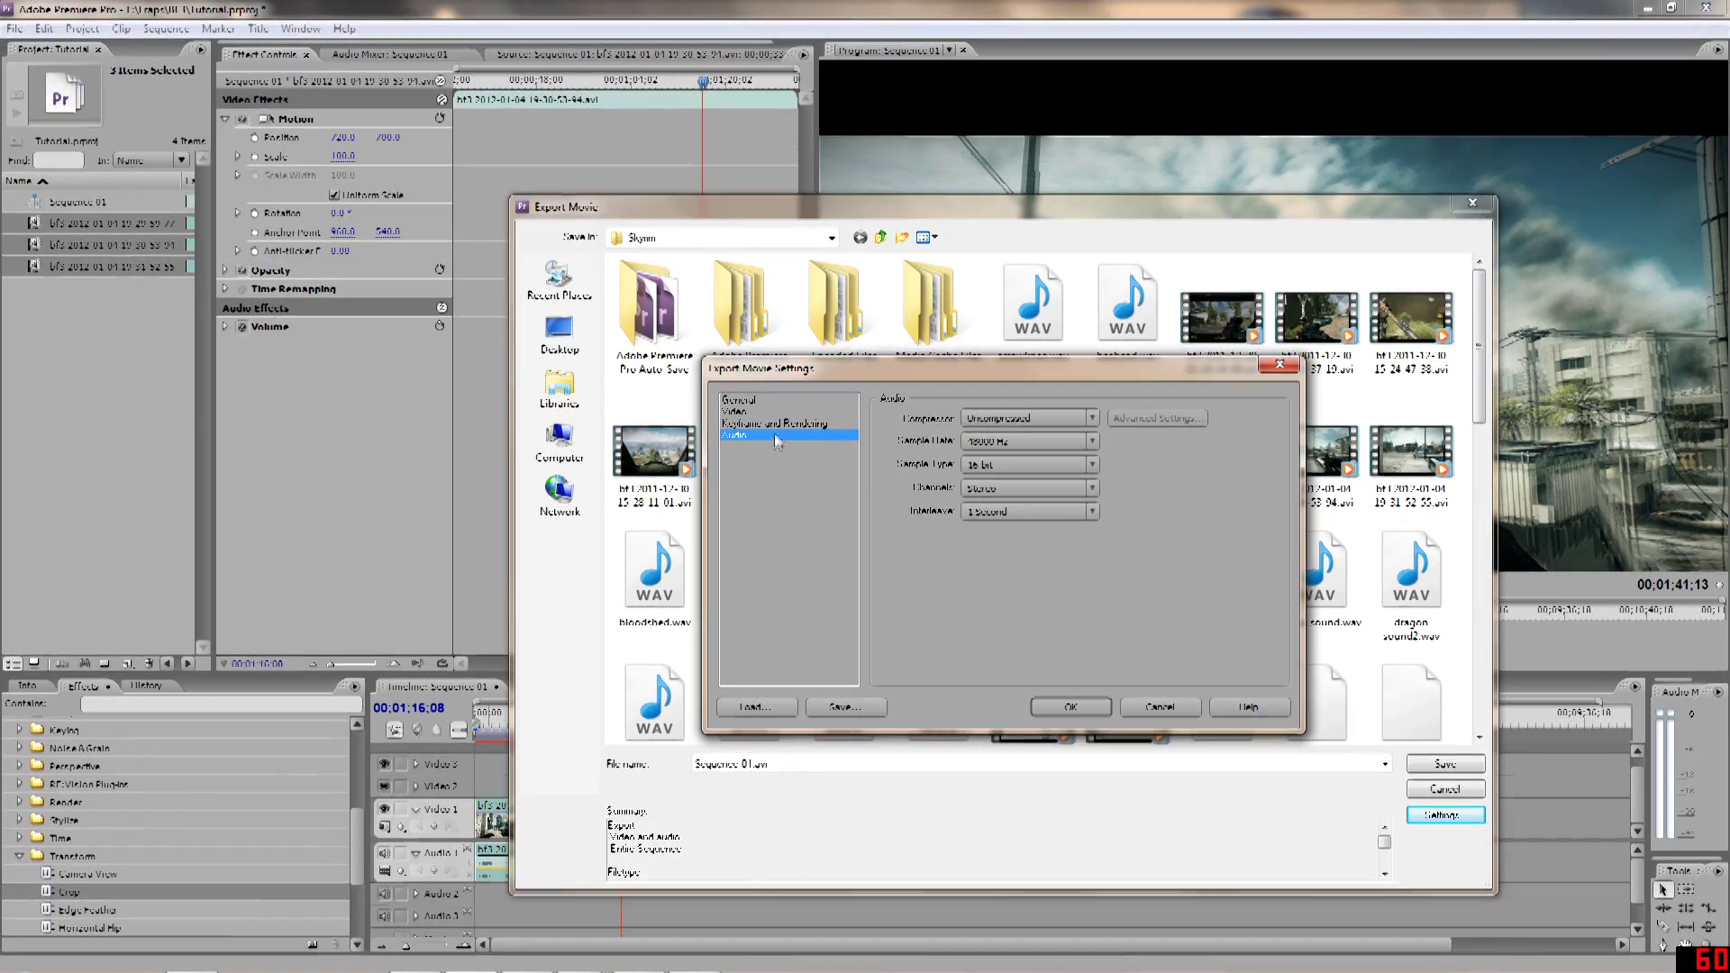
pyautogui.click(1069, 706)
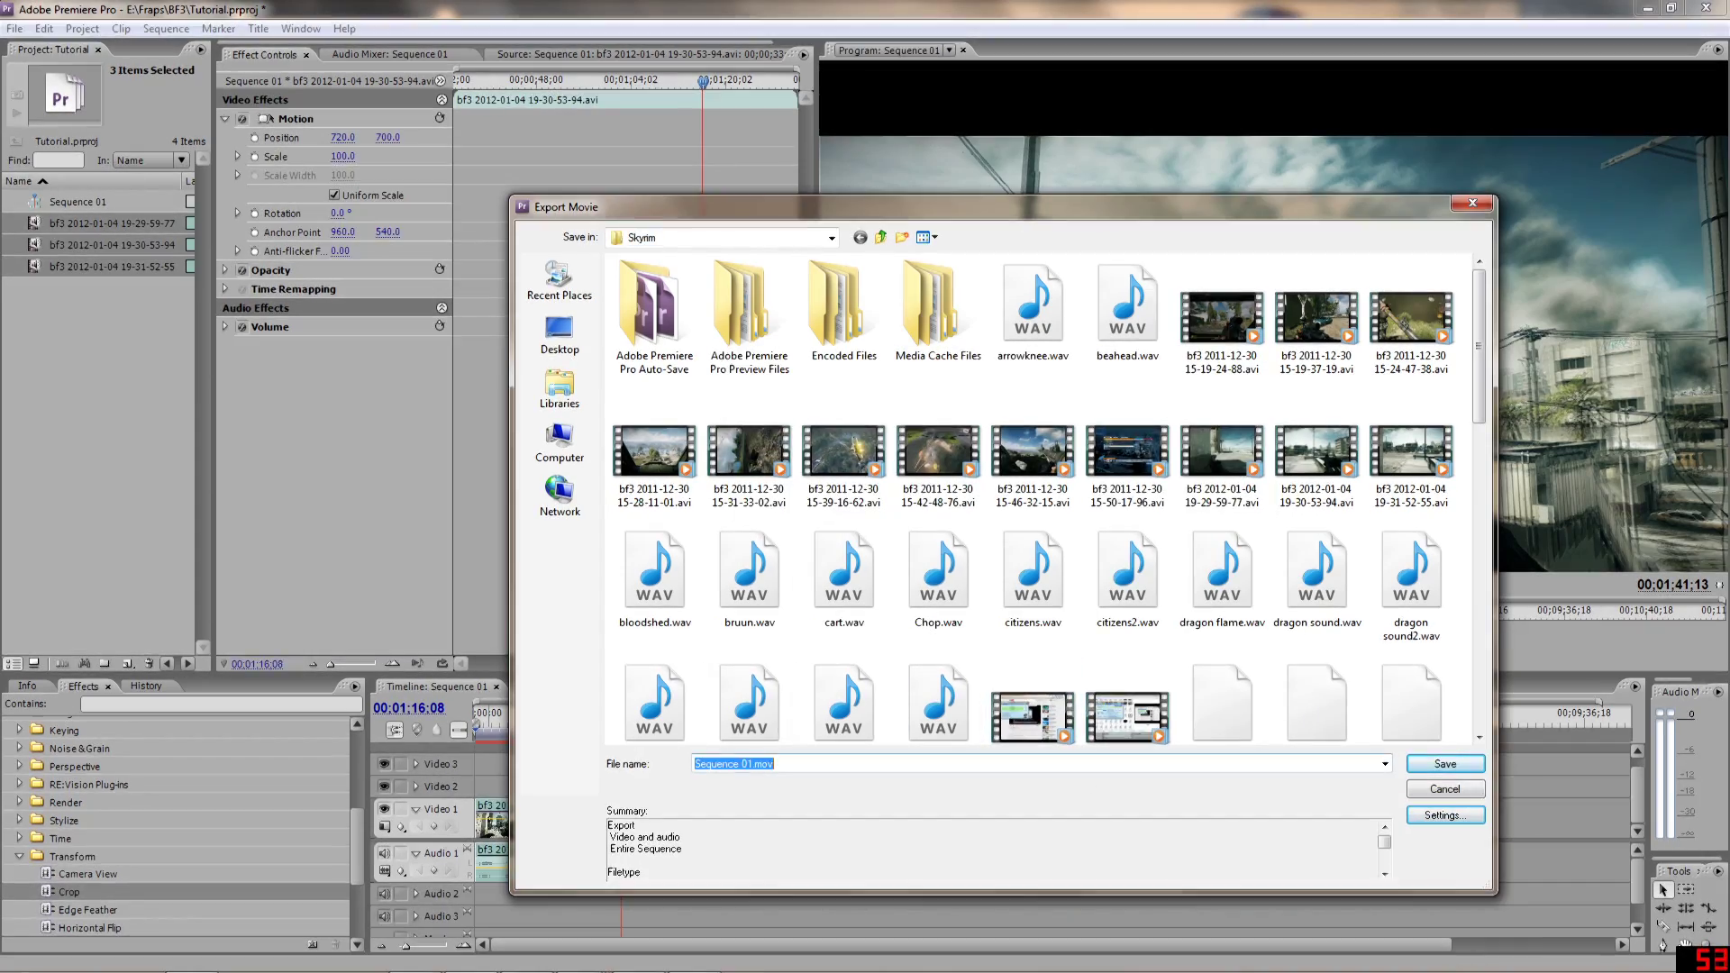
# - Start exporting the movie under the file name TUTORIAL and cancel the rendering
pyautogui.write('TUTORIAL')
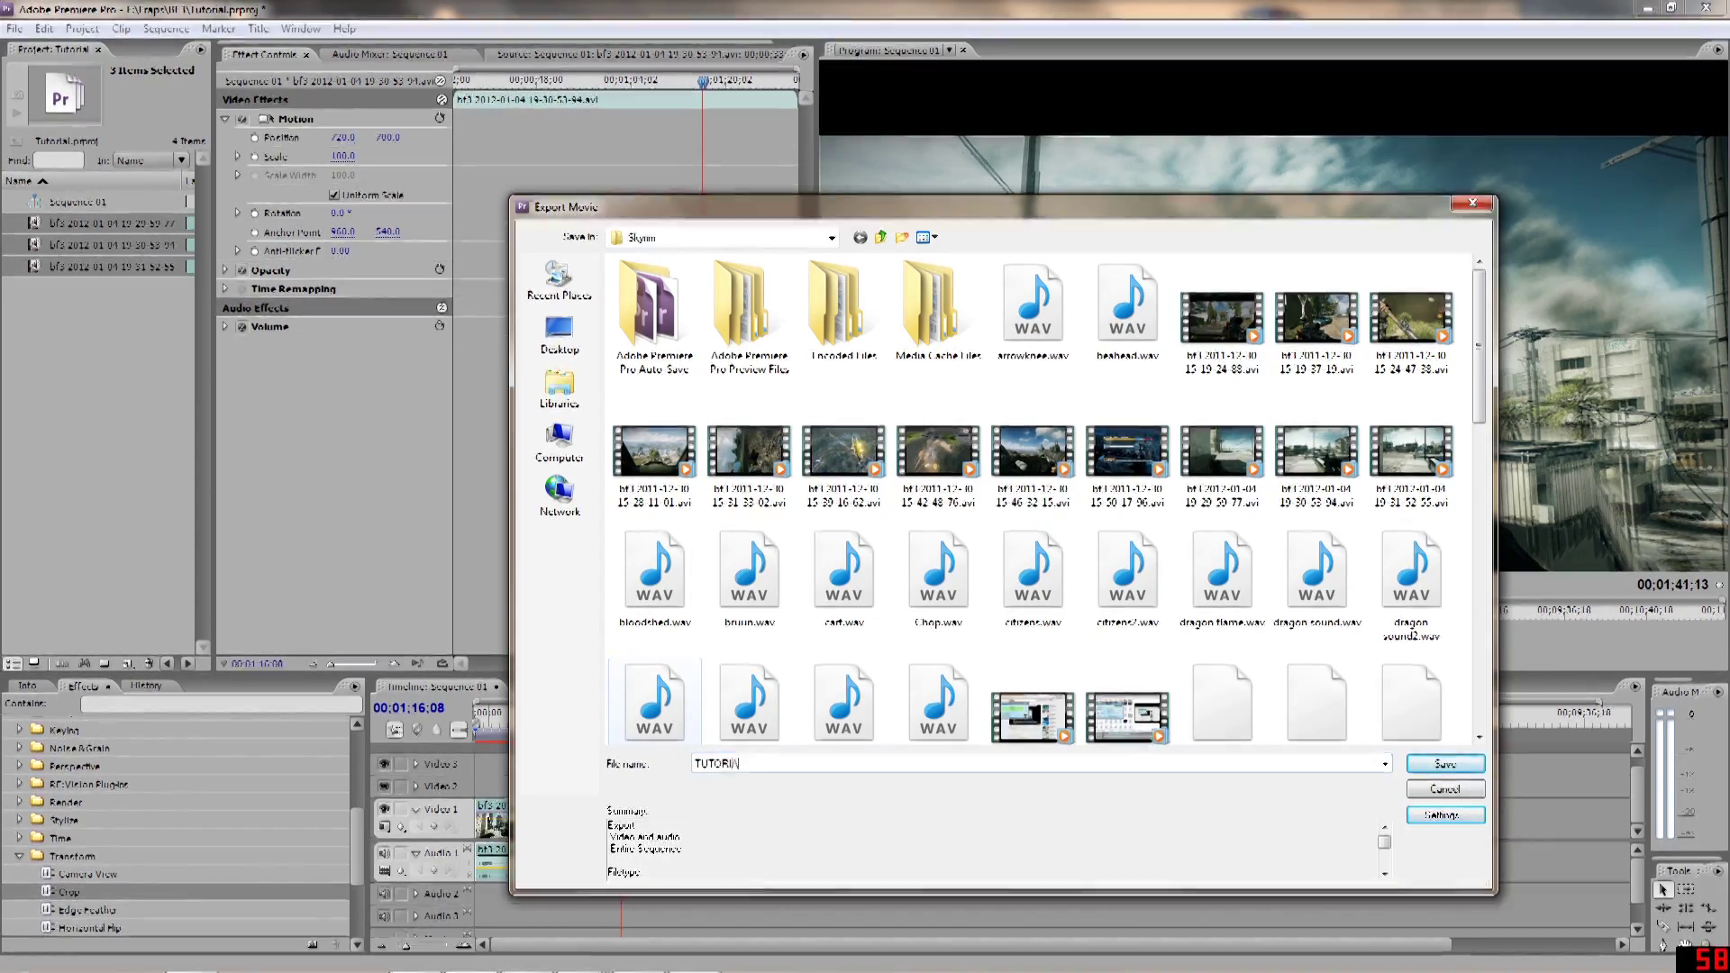
pyautogui.click(1435, 769)
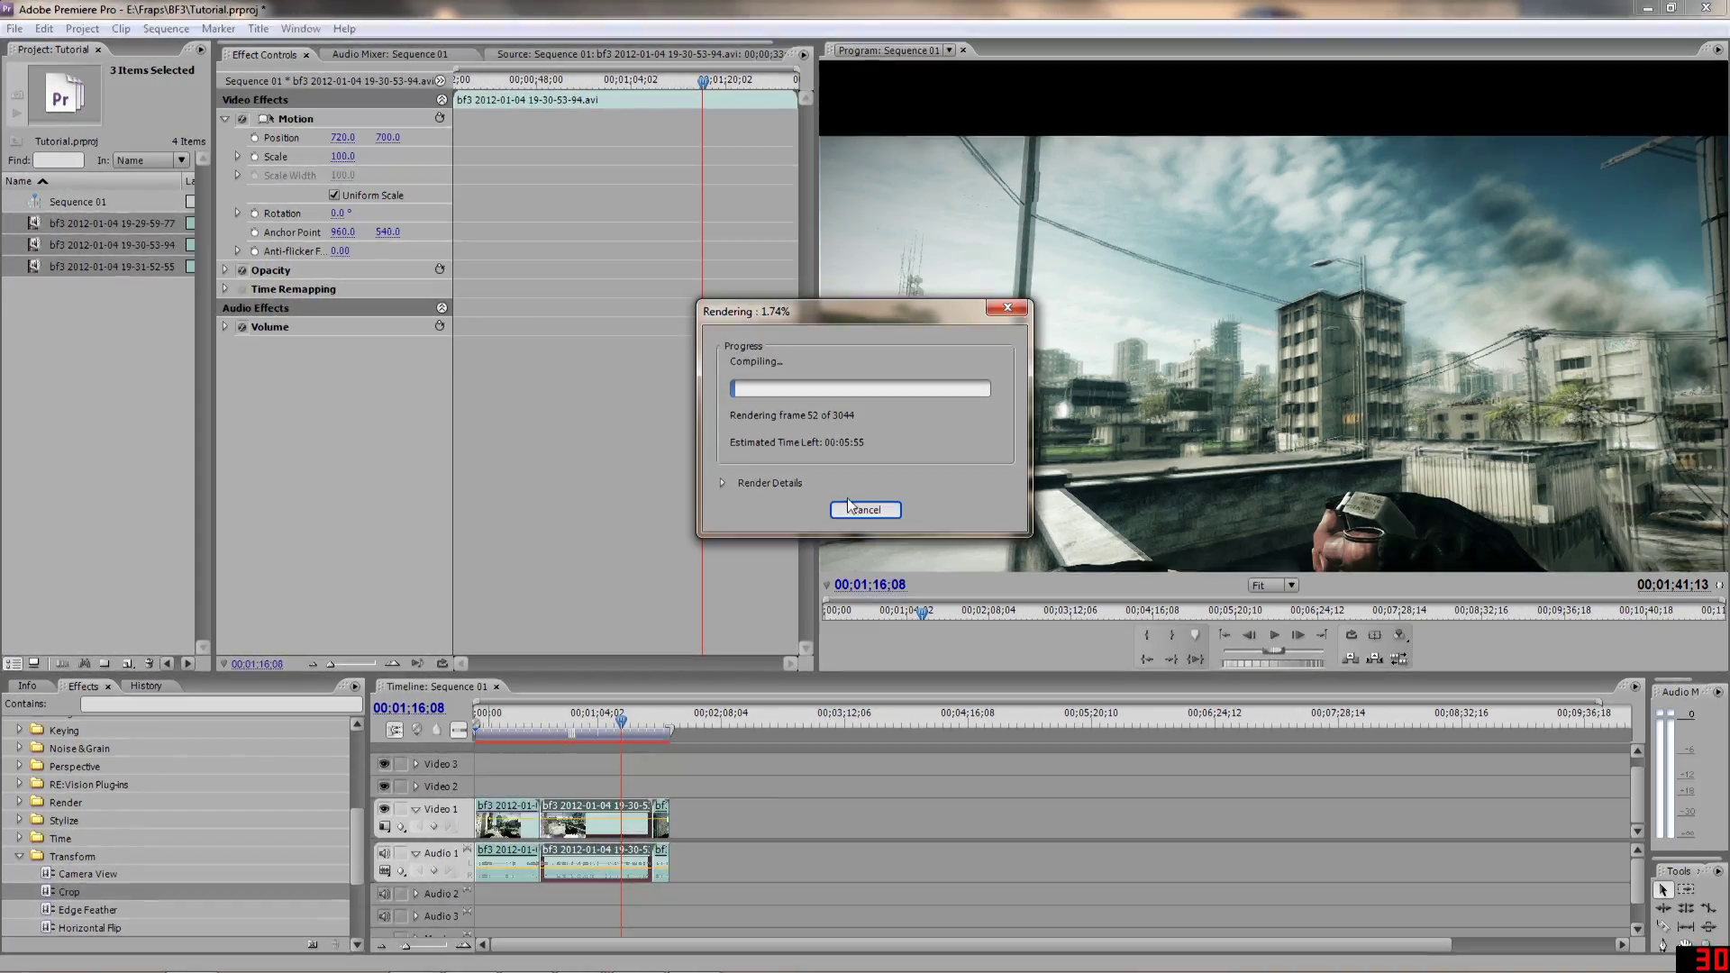
pyautogui.click(864, 510)
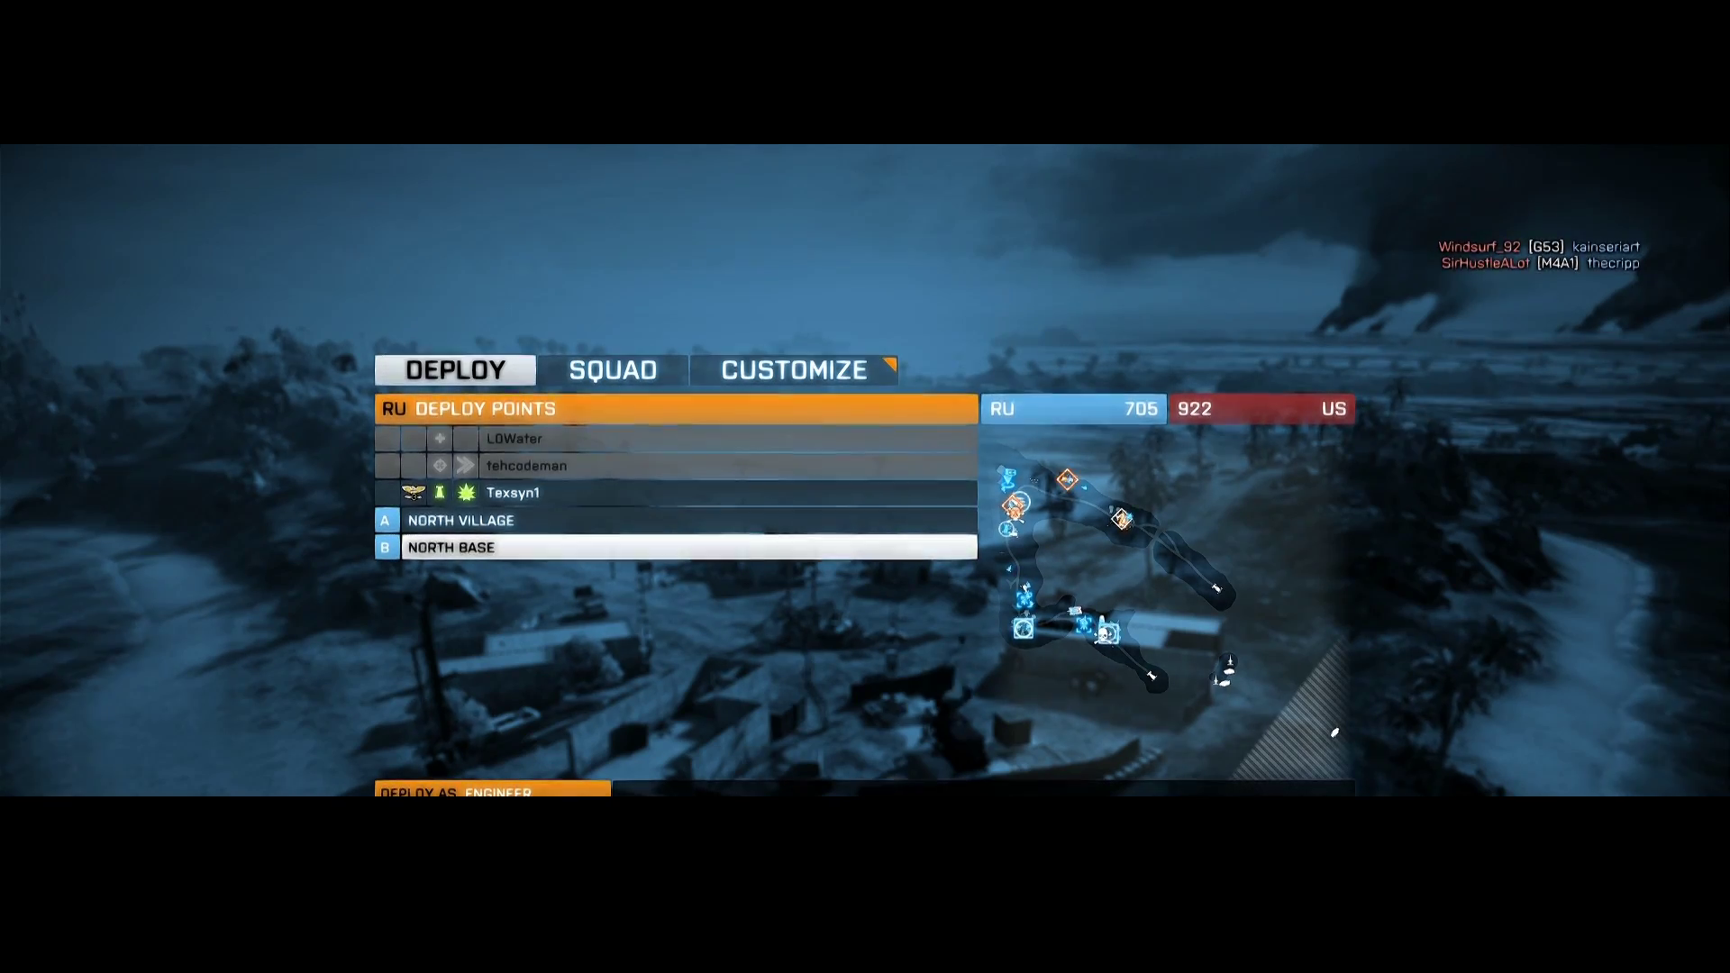
# - Switch to Battlefield 3 and change the Engineer kit's appearance to Urban Pattern
pyautogui.click(809, 387)
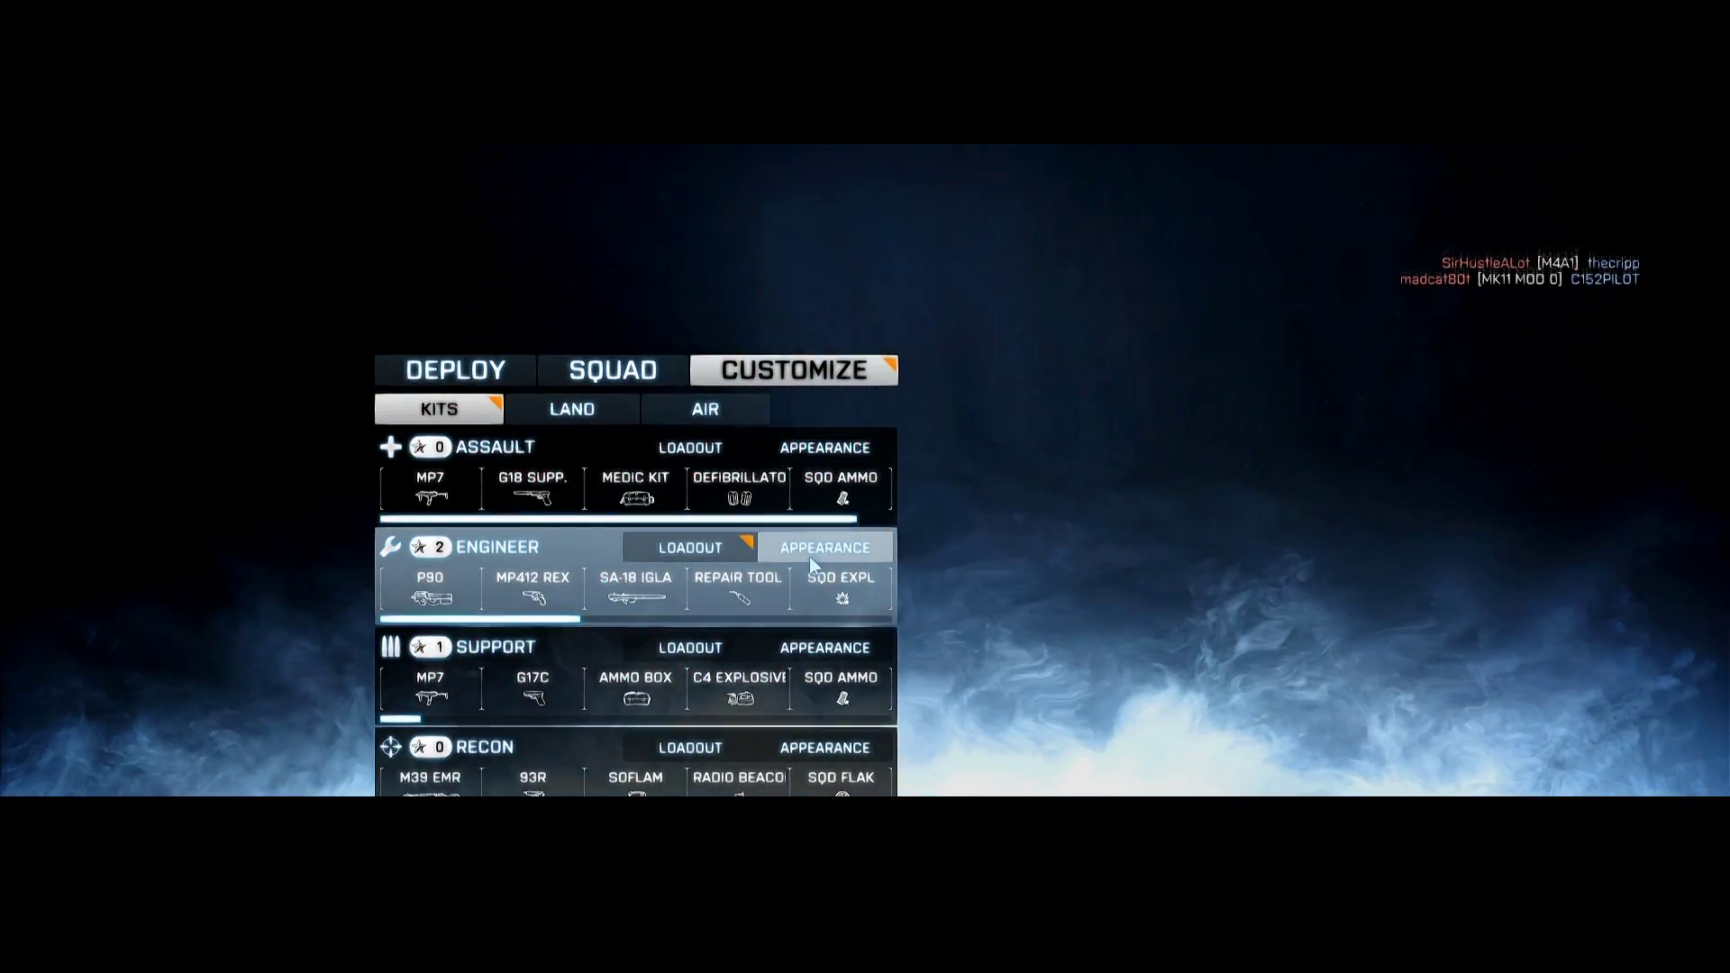
pyautogui.click(810, 555)
pyautogui.click(393, 478)
pyautogui.click(393, 477)
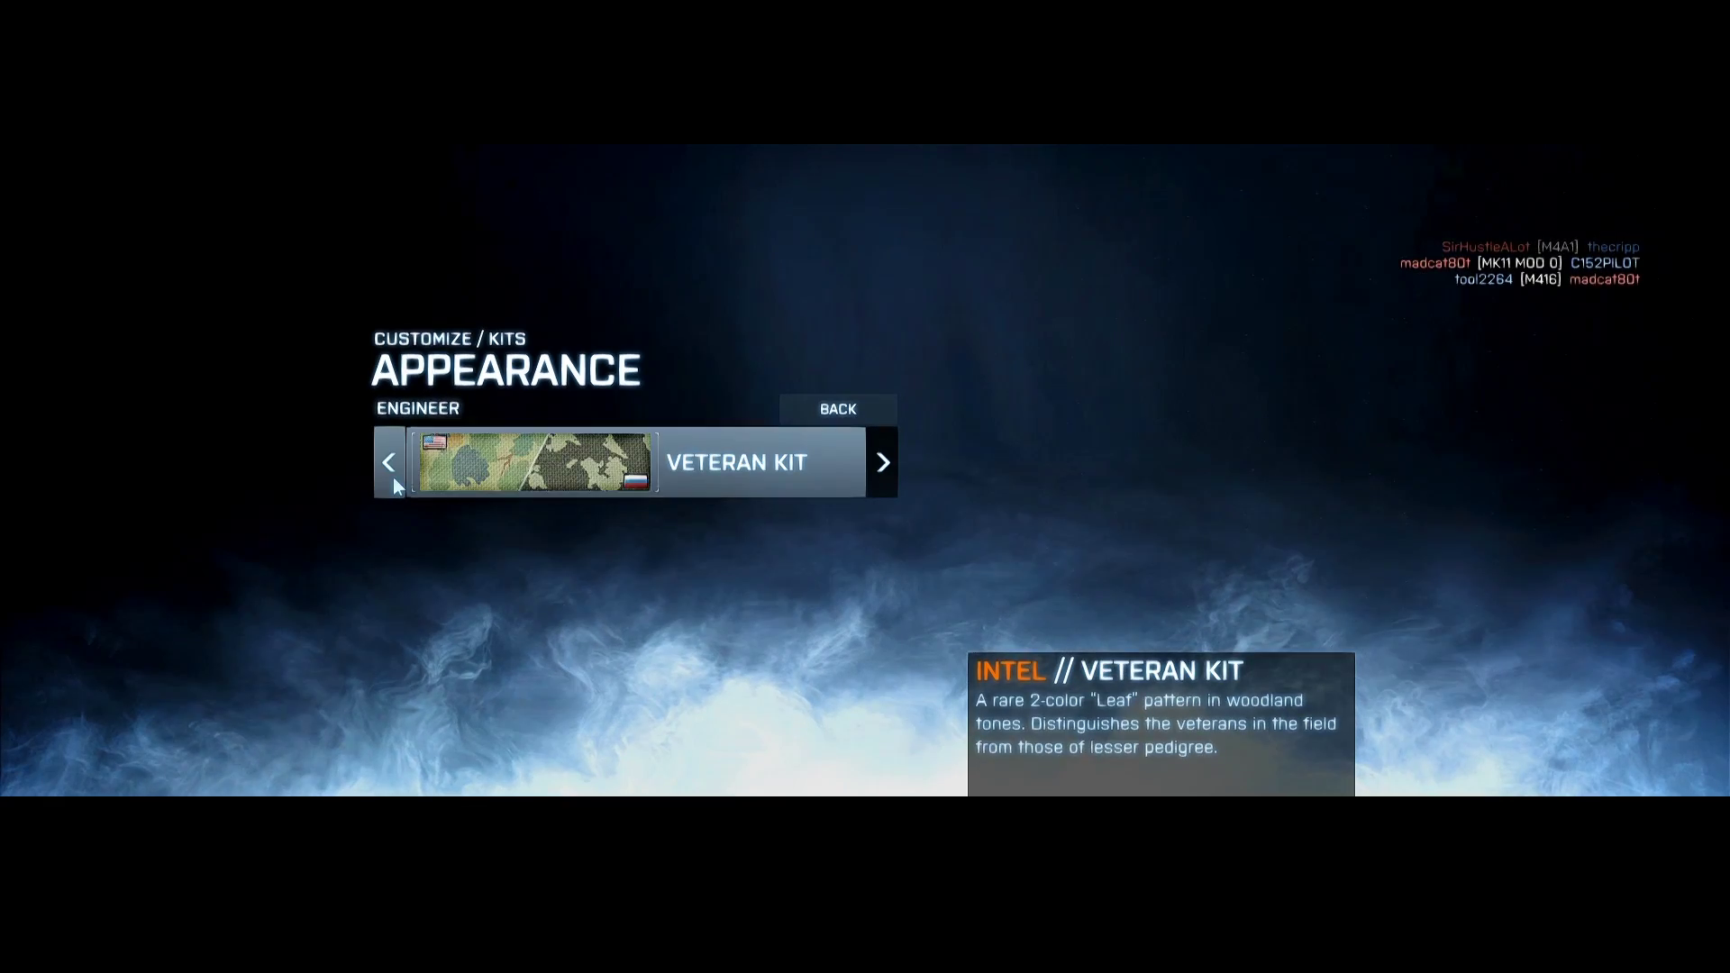
pyautogui.click(393, 478)
pyautogui.click(394, 482)
pyautogui.click(873, 467)
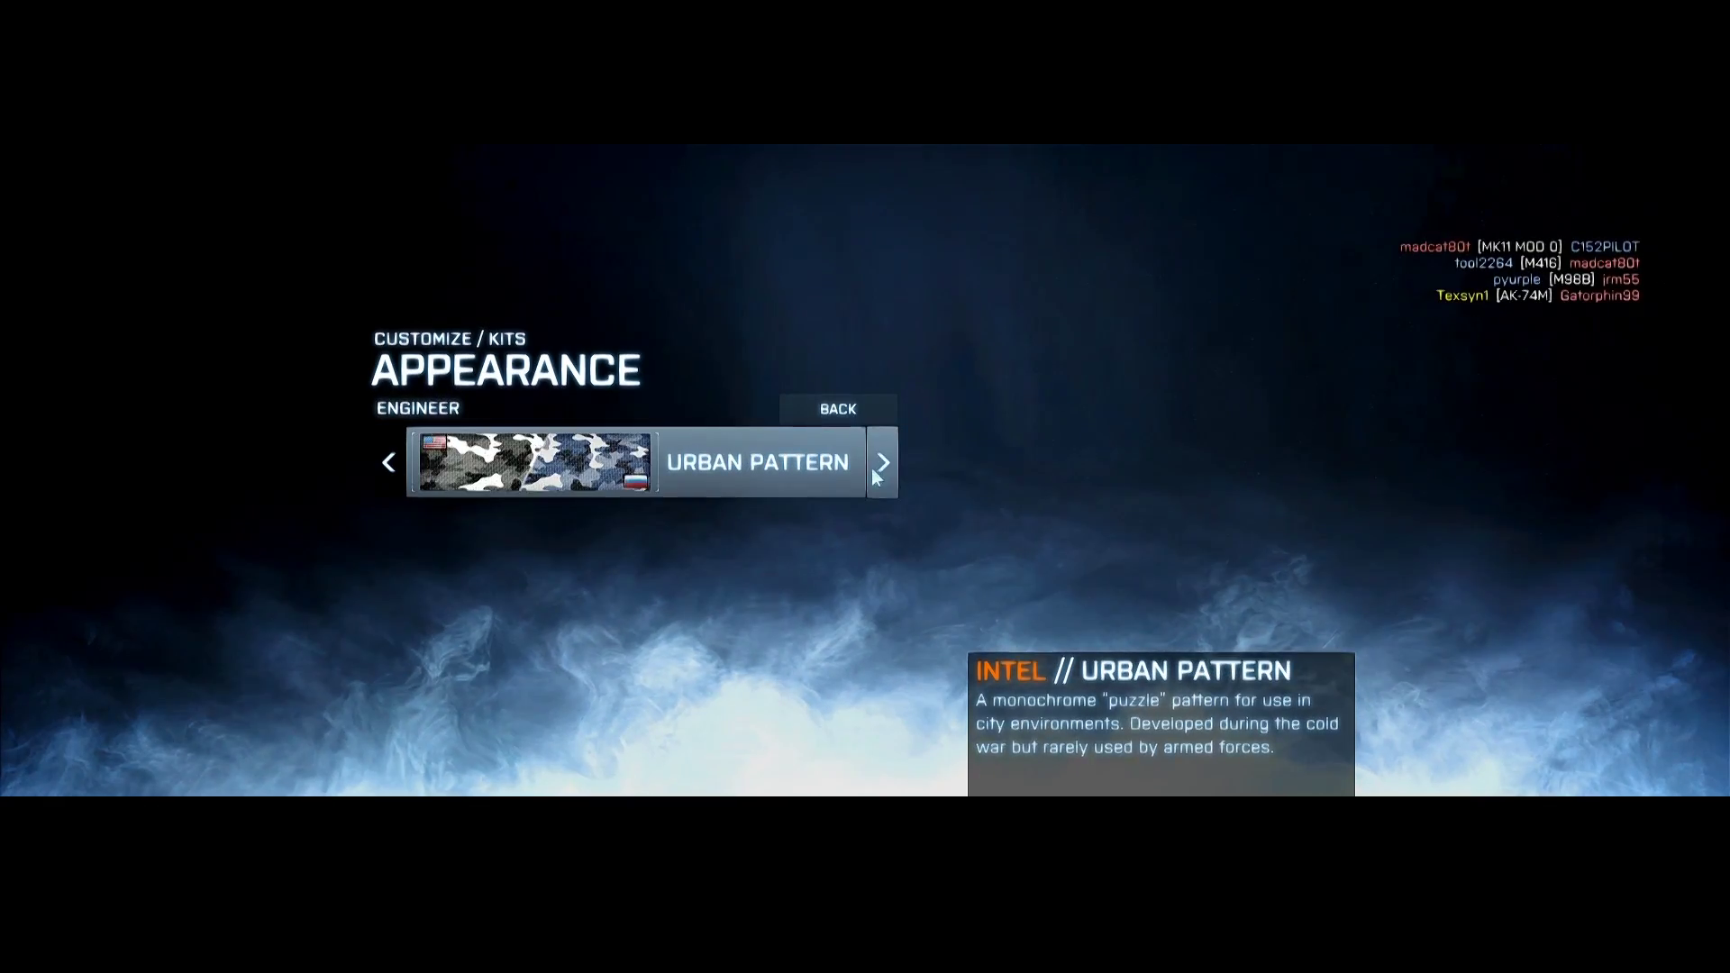